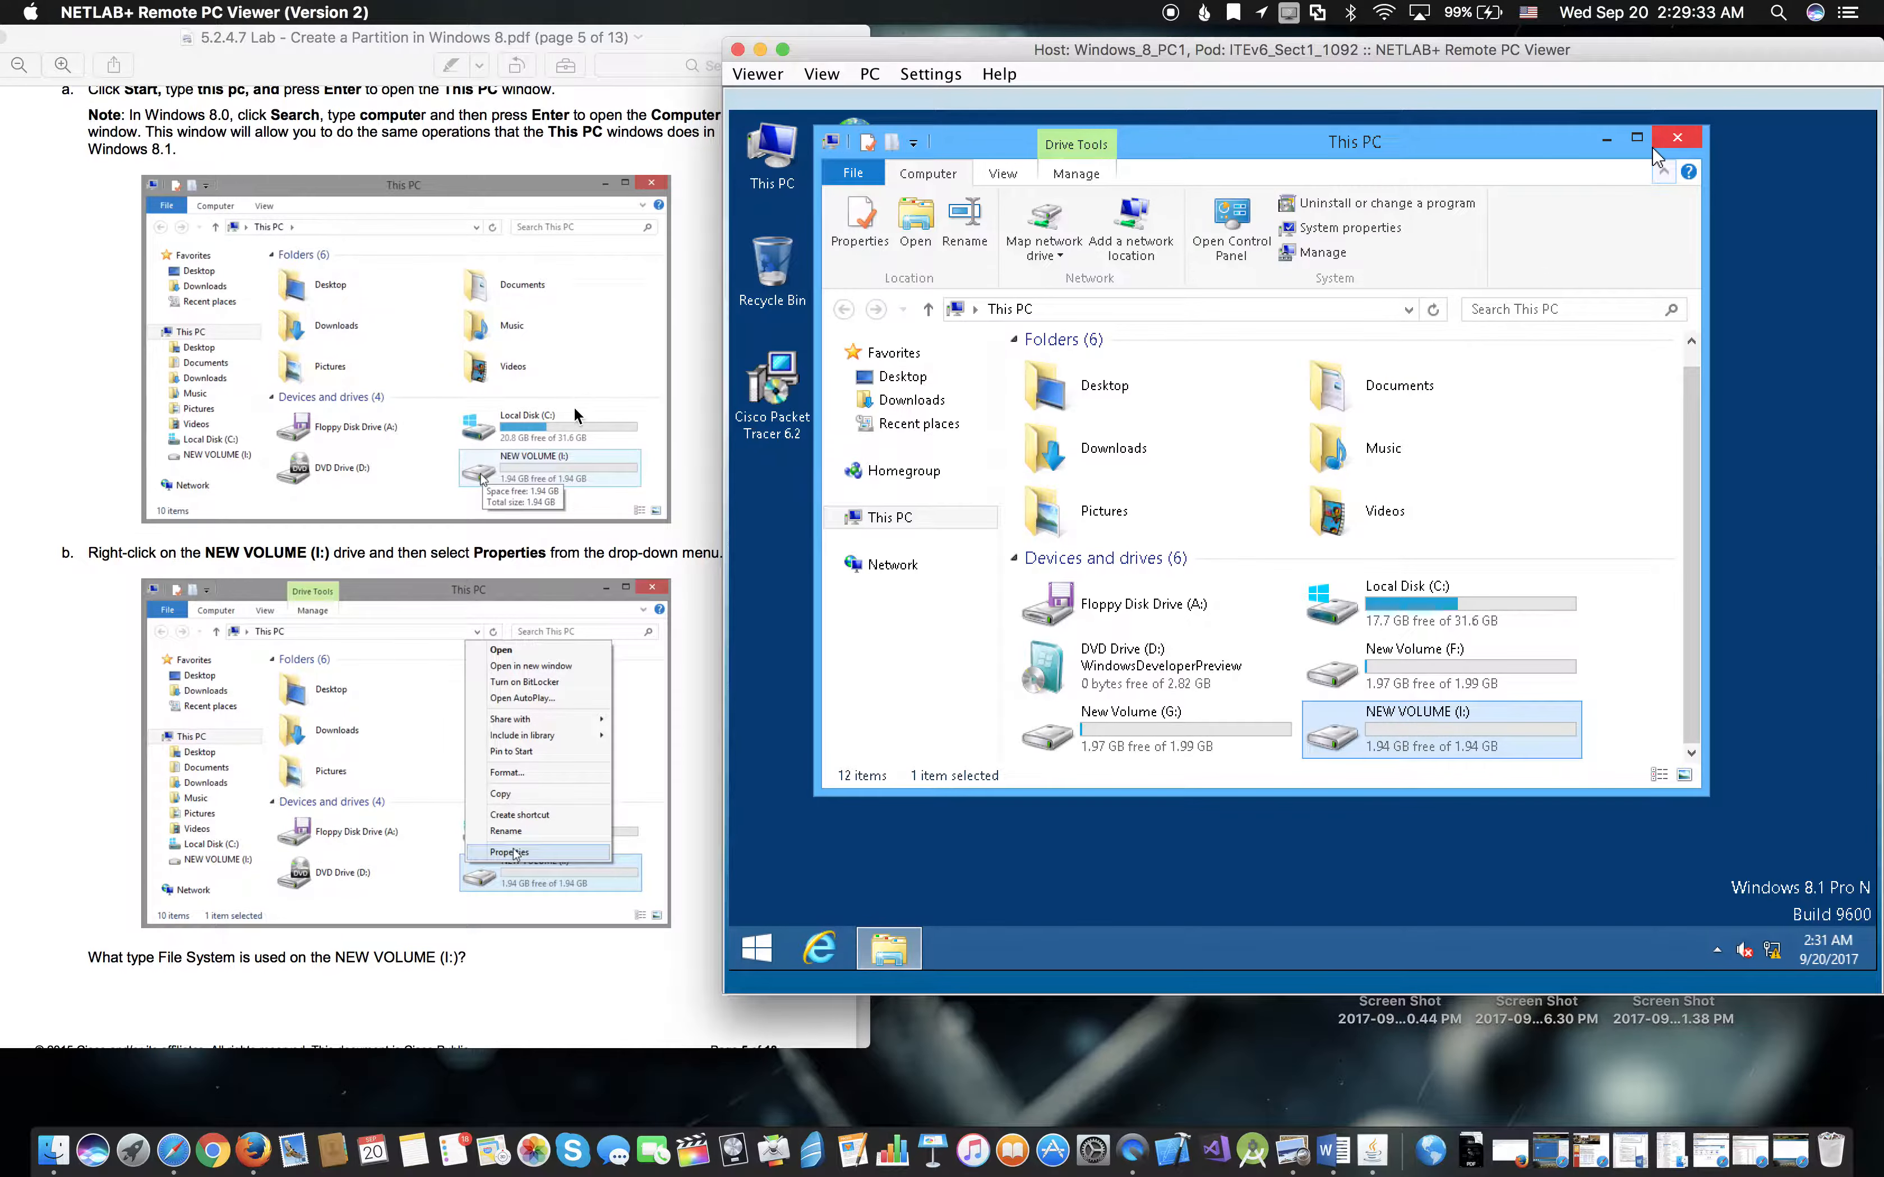
Step: Open the NEW VOLUME (I:) drive and create a new text document in its empty root folder
{"action": "scroll", "coordinate": [701, 374], "scroll_direction": "down", "scroll_amount": 10}
{"action": "scroll", "coordinate": [730, 369], "scroll_direction": "down", "scroll_amount": 10}
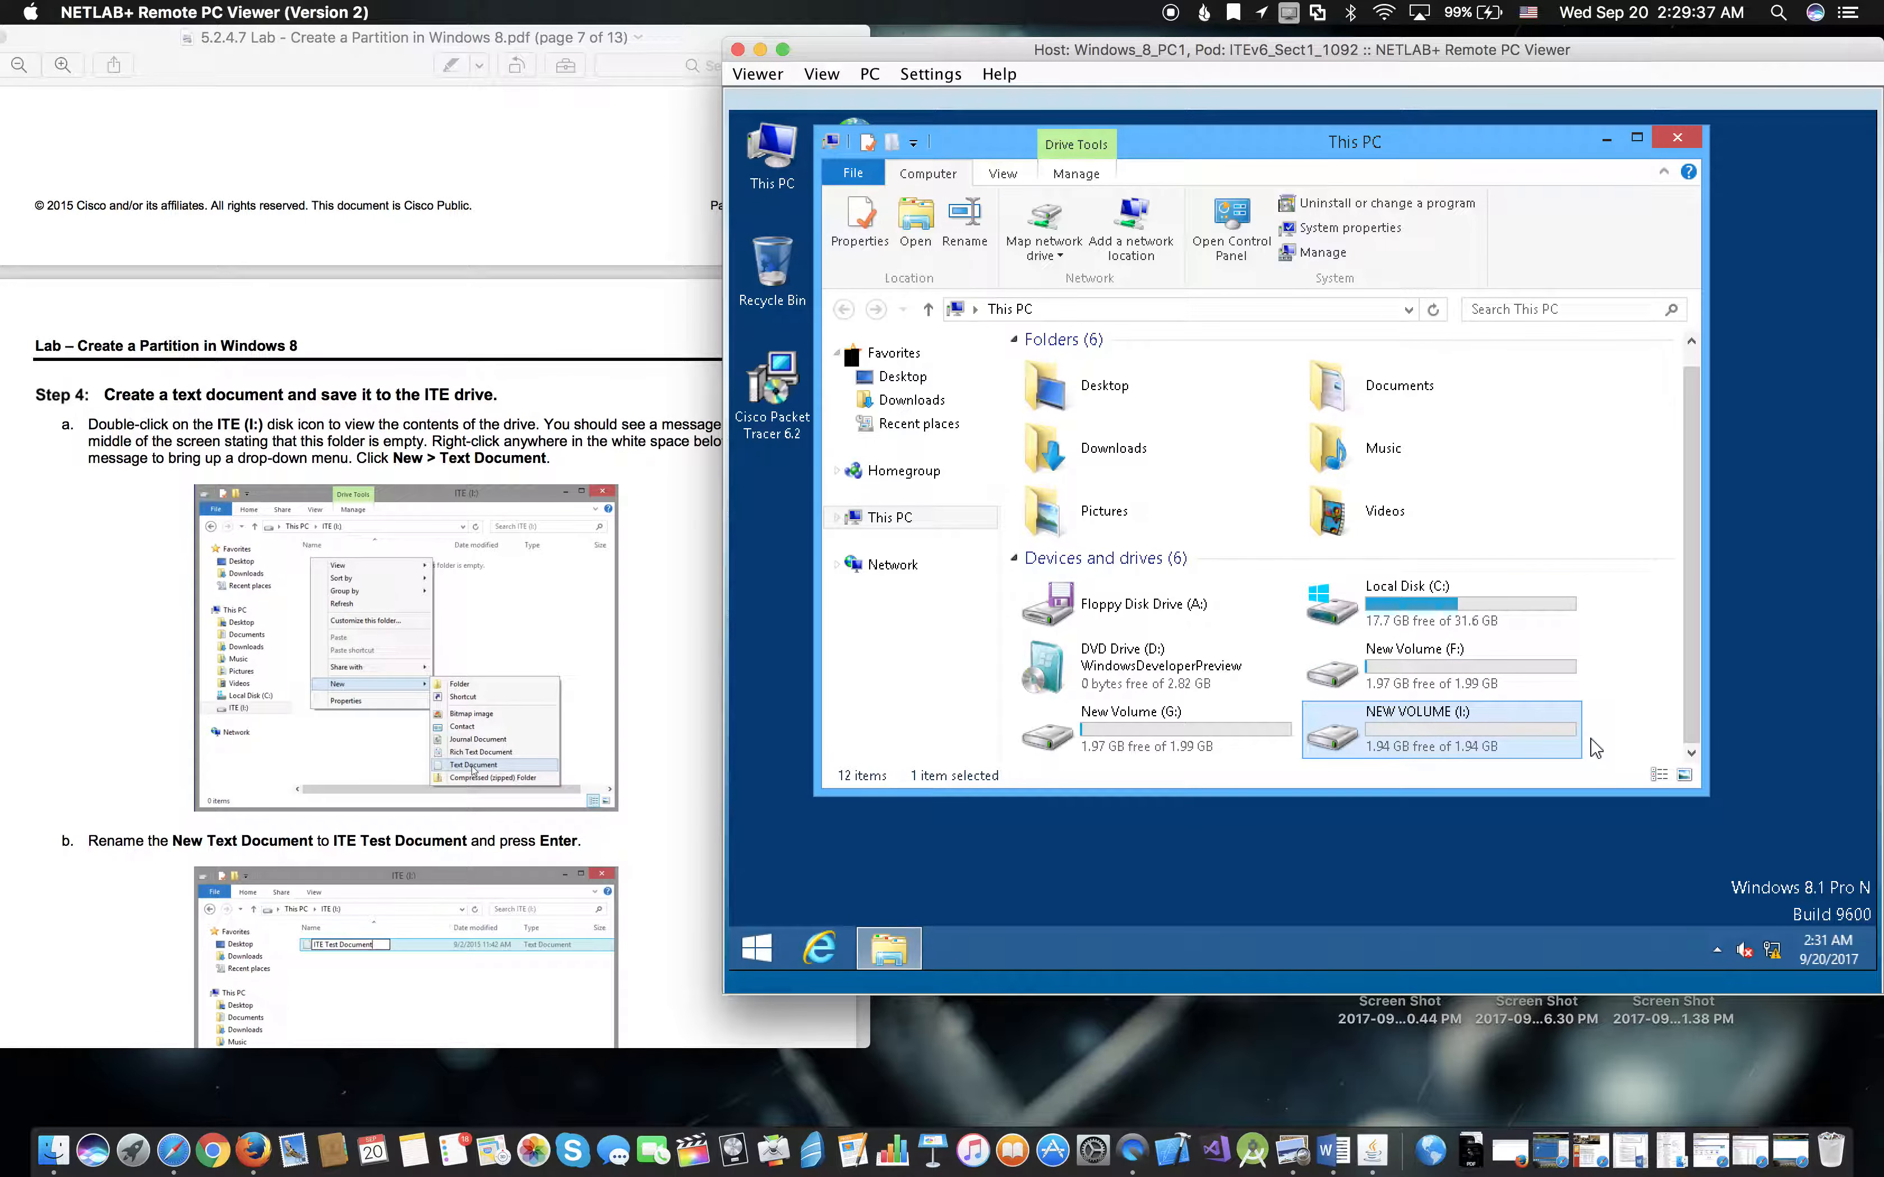
{"action": "double_click", "coordinate": [1498, 744]}
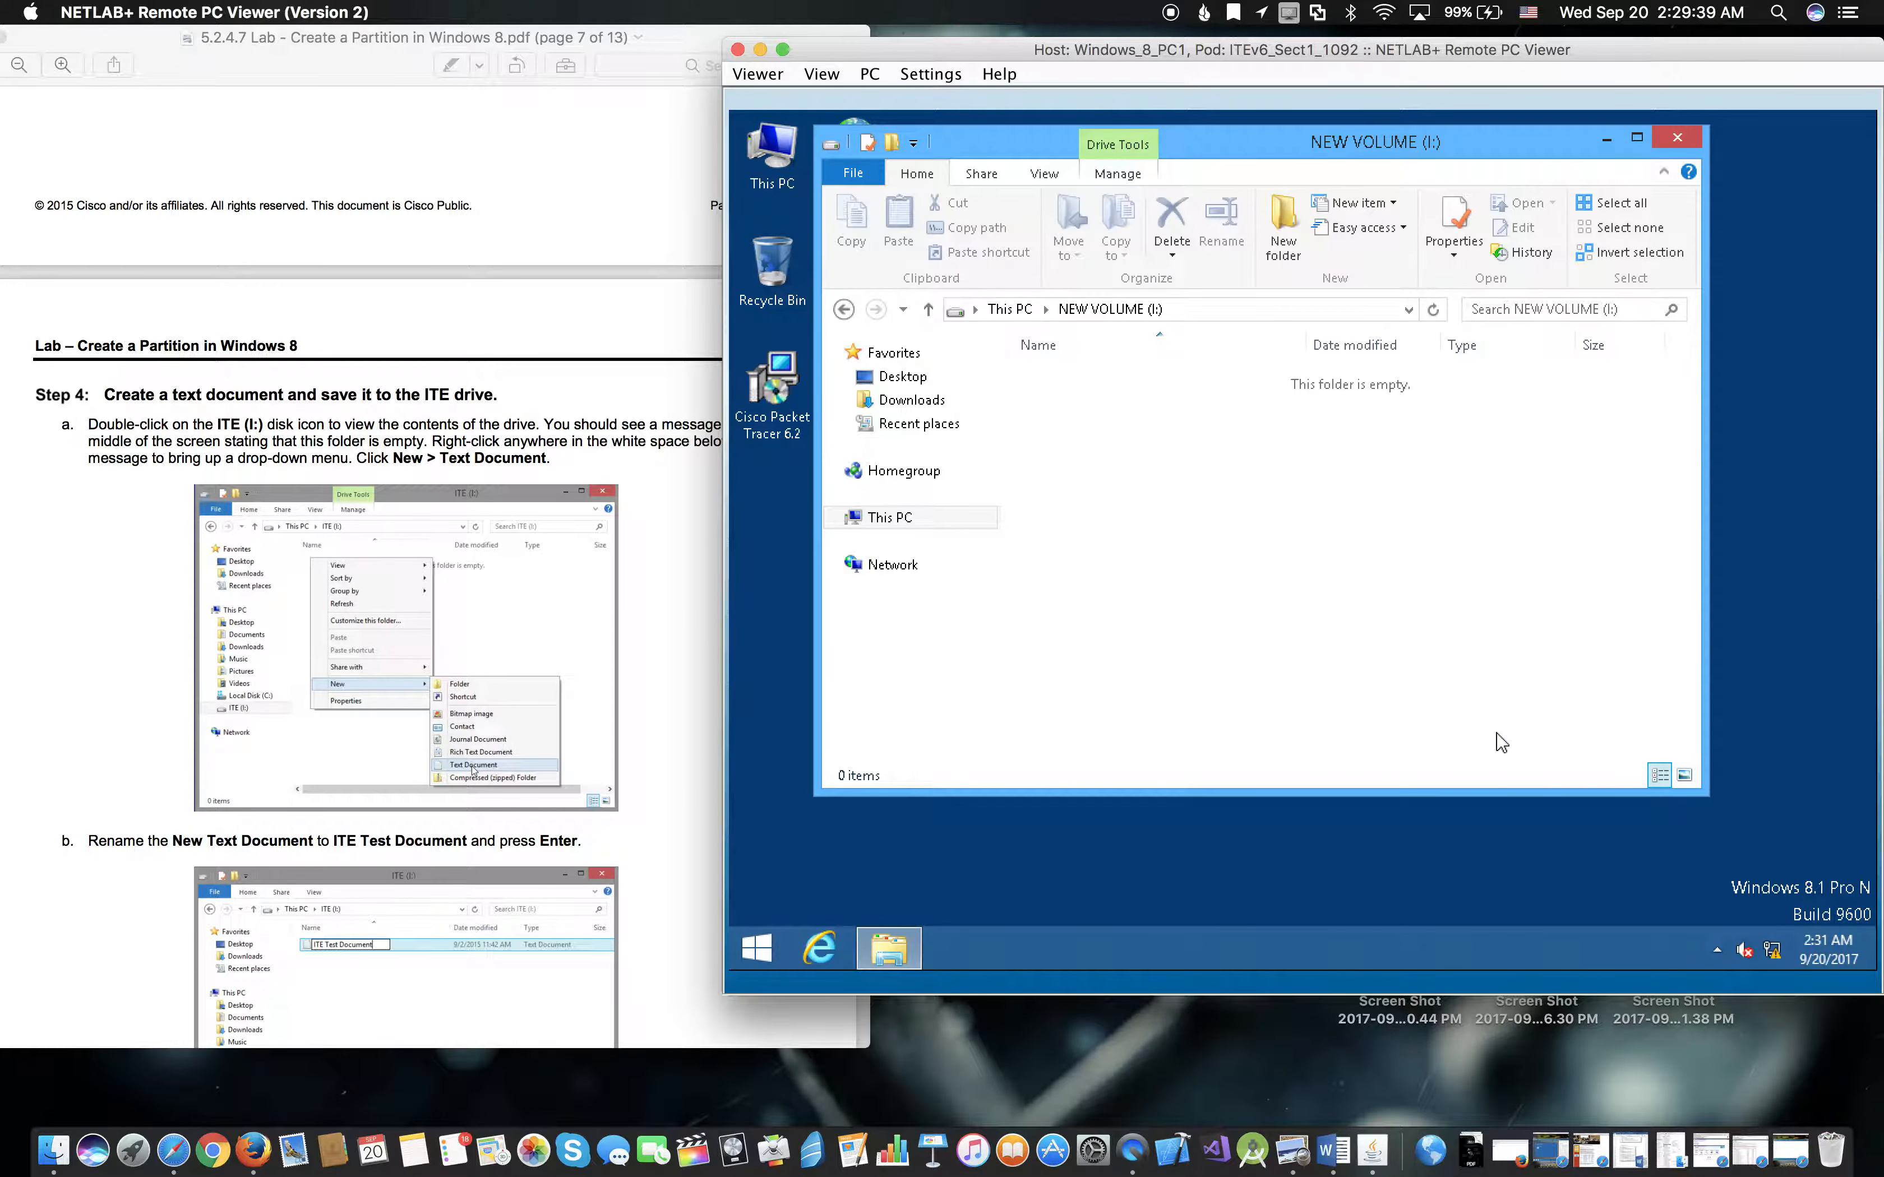
{"action": "right_click", "coordinate": [1131, 406]}
{"action": "mouse_move", "coordinate": [1324, 699]}
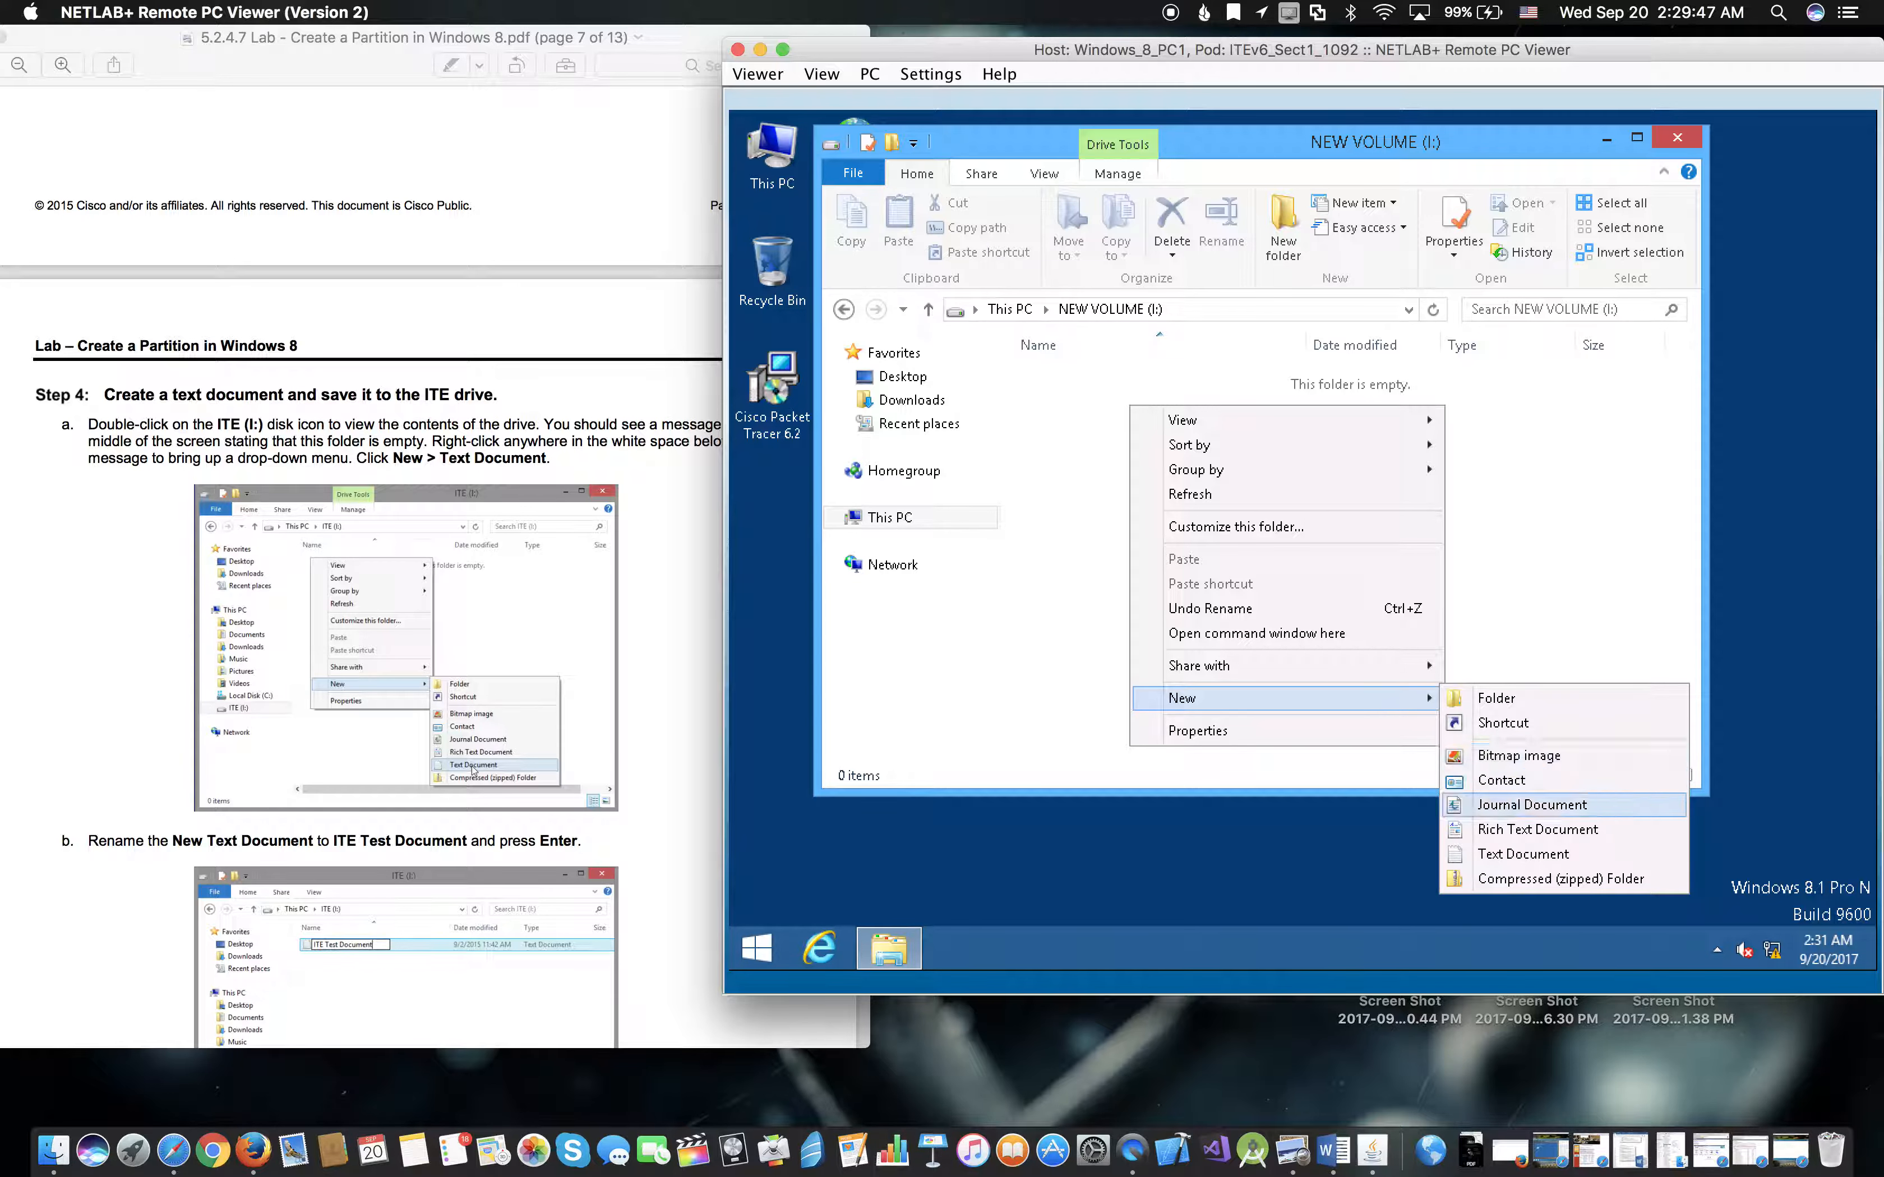
{"action": "left_click", "coordinate": [1514, 854]}
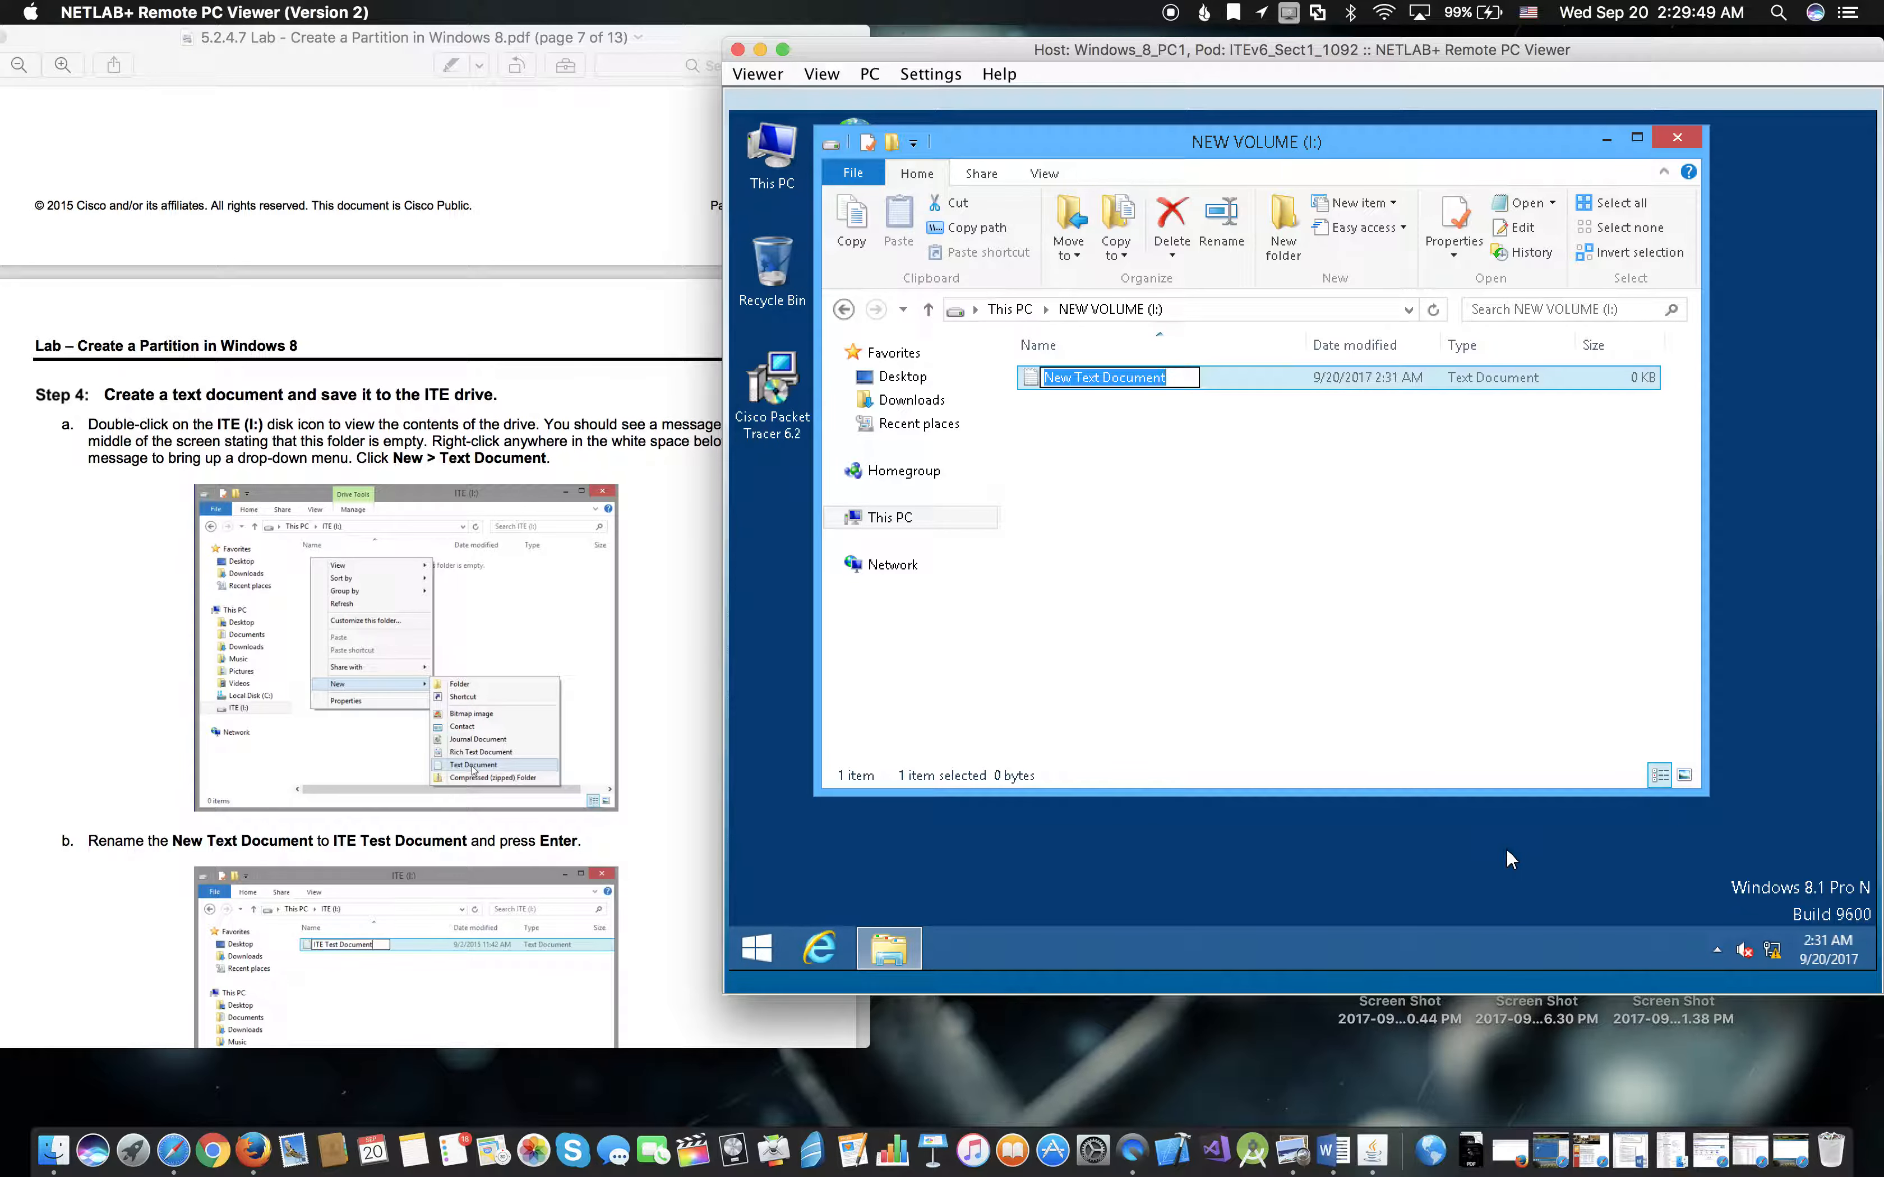
Step: Name the new text document "ITE Test Document"
{"action": "key", "text": "BackSpace"}
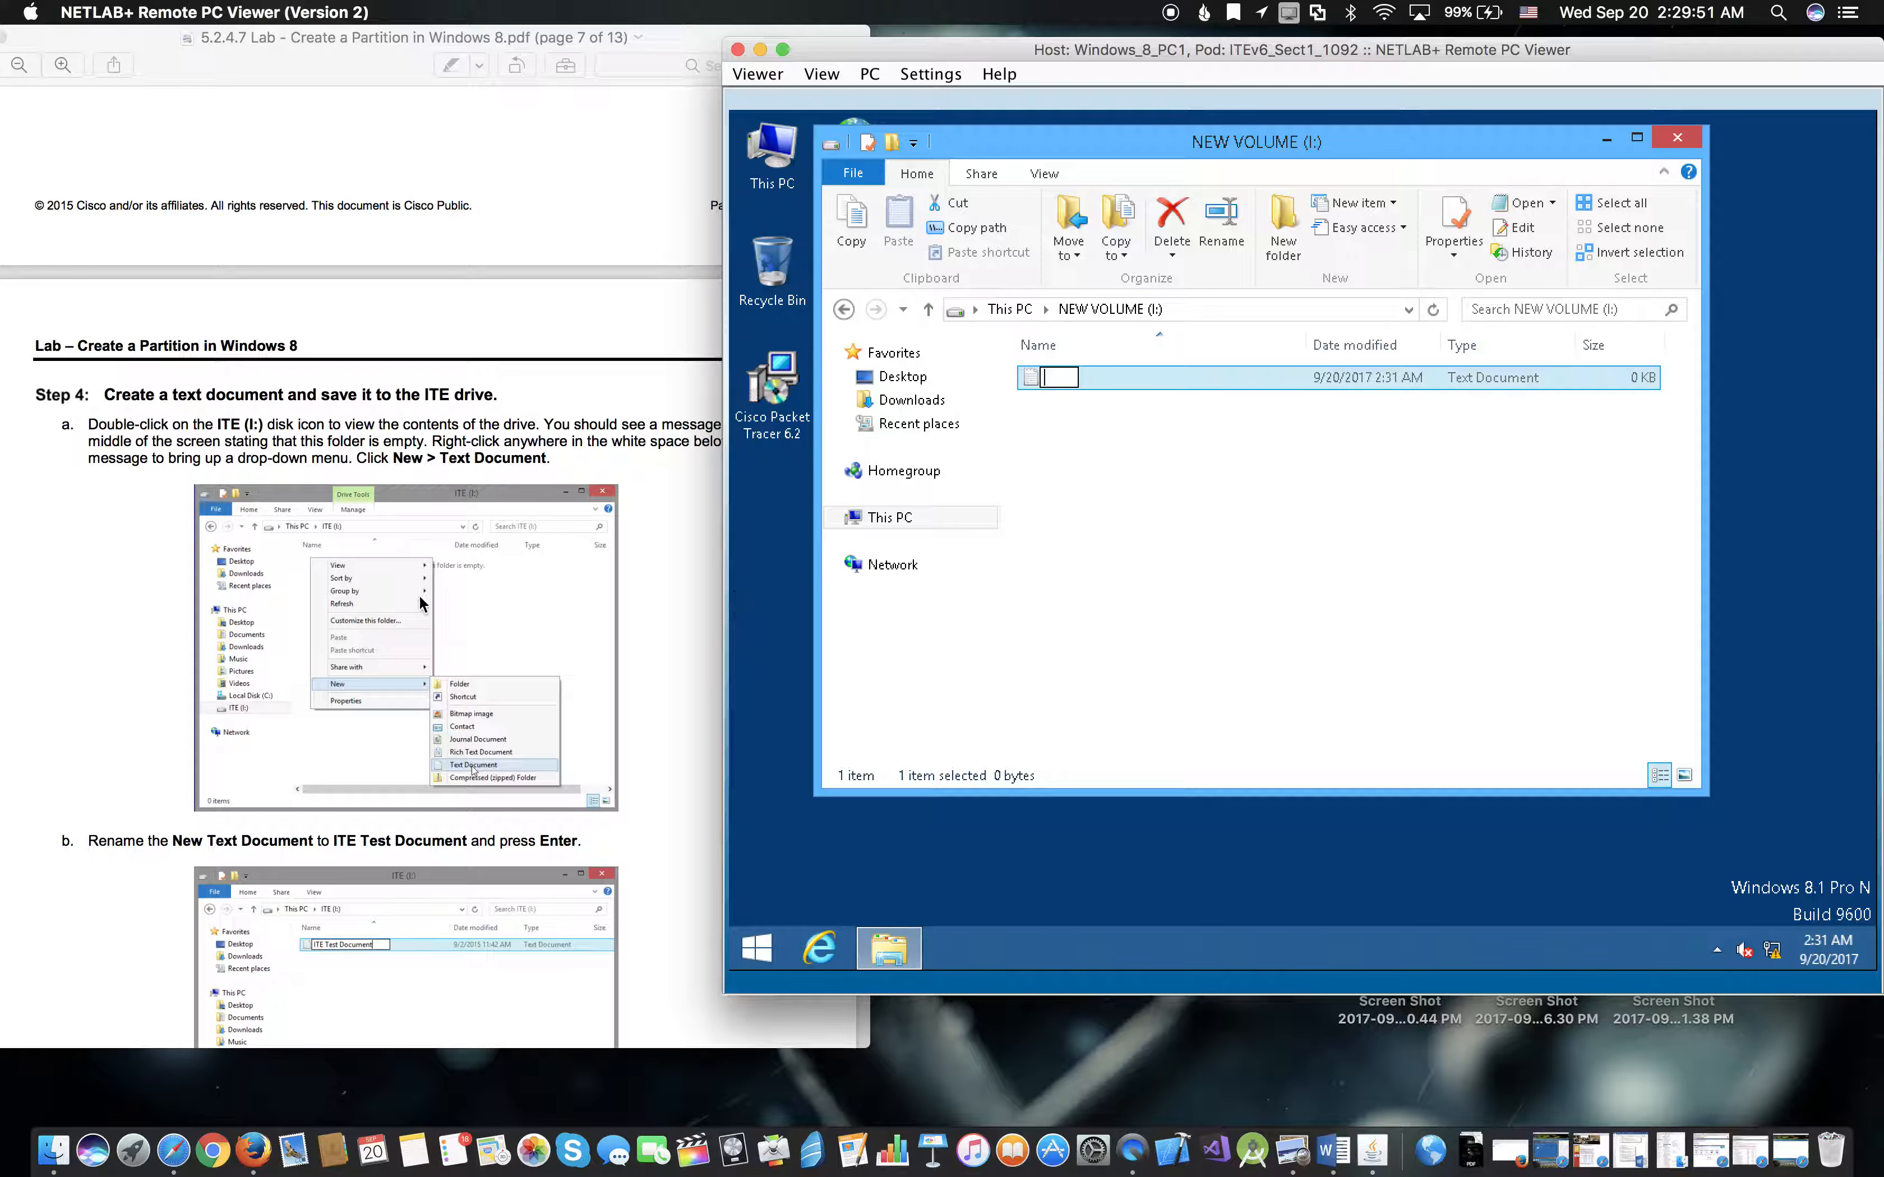
{"action": "scroll", "coordinate": [433, 600], "scroll_direction": "down", "scroll_amount": 7}
{"action": "scroll", "coordinate": [733, 586], "scroll_direction": "down", "scroll_amount": 8}
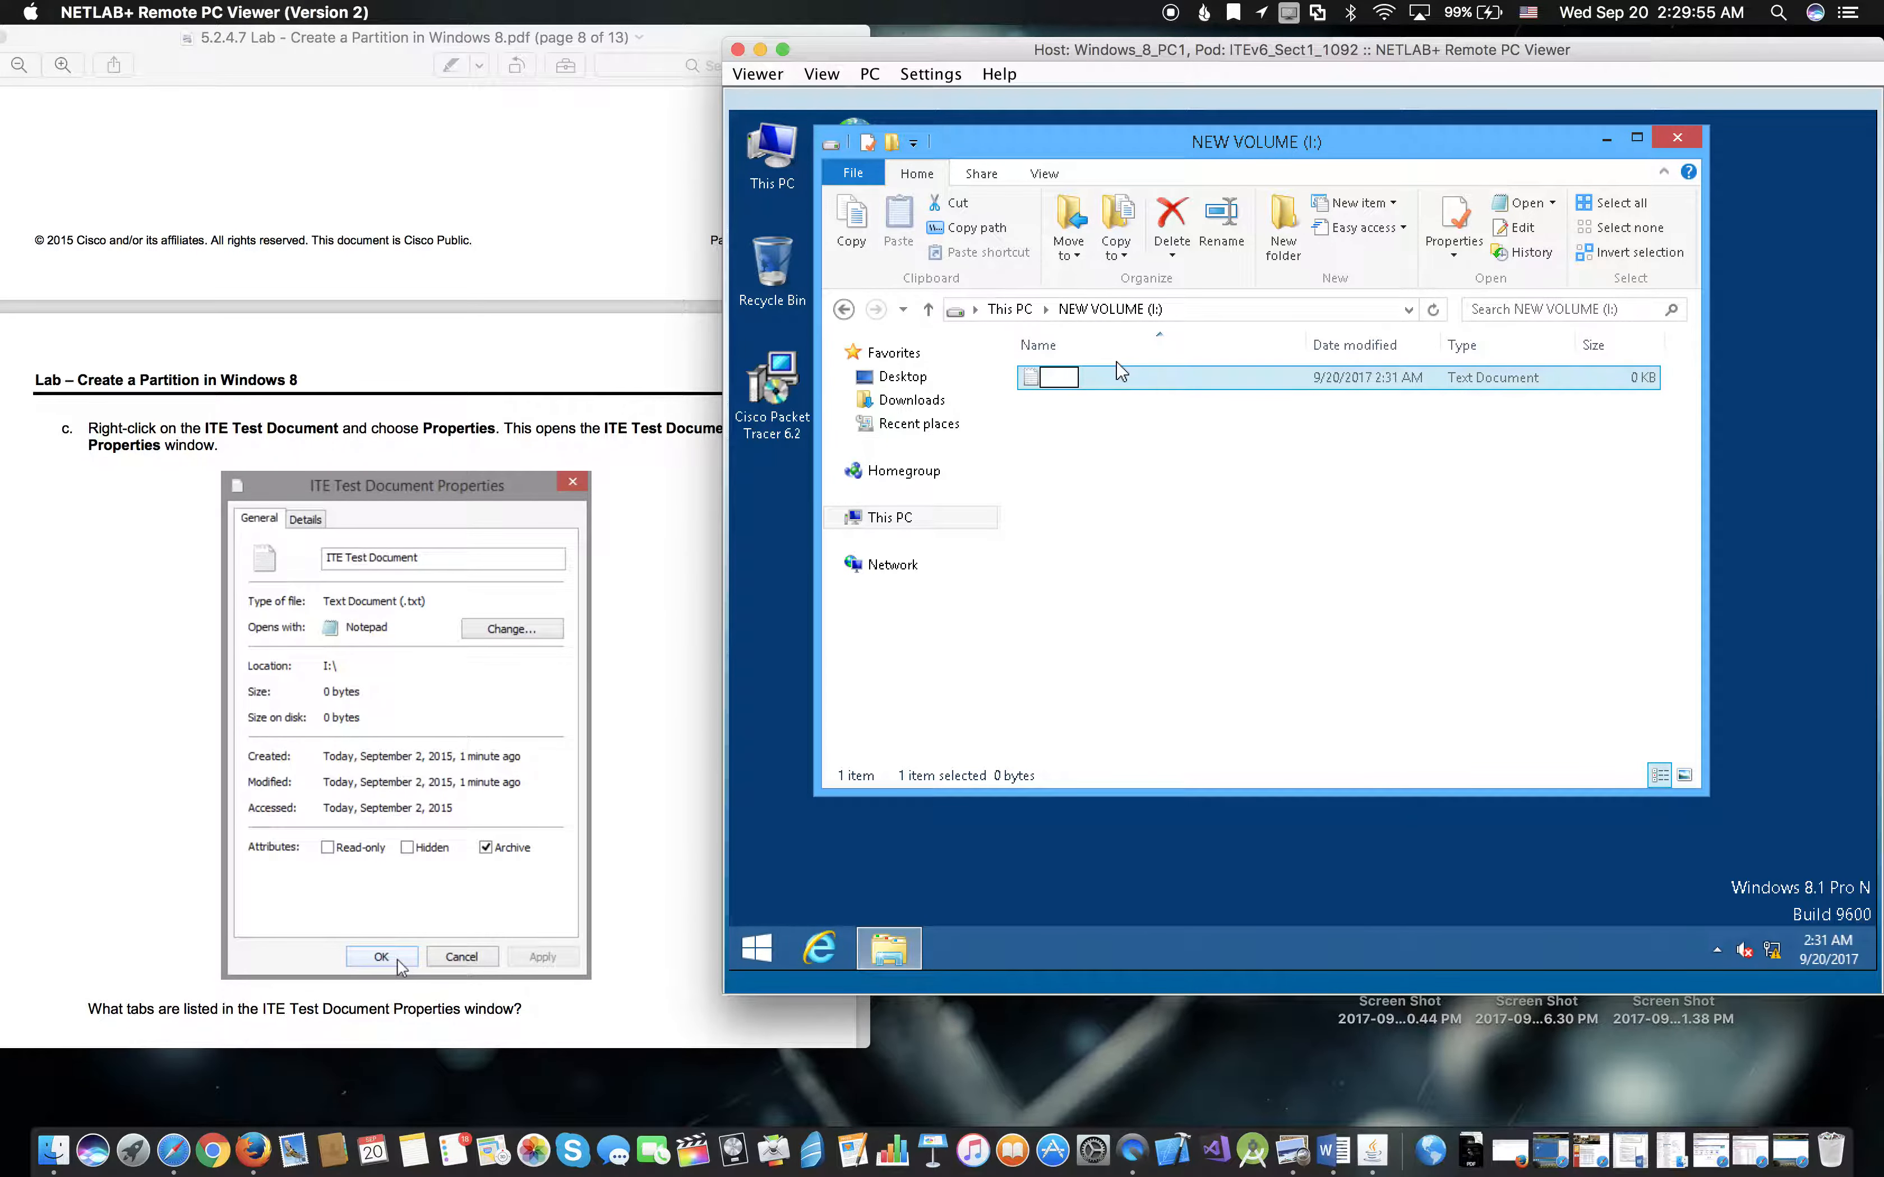
{"action": "type", "text": "ITE Test Document"}
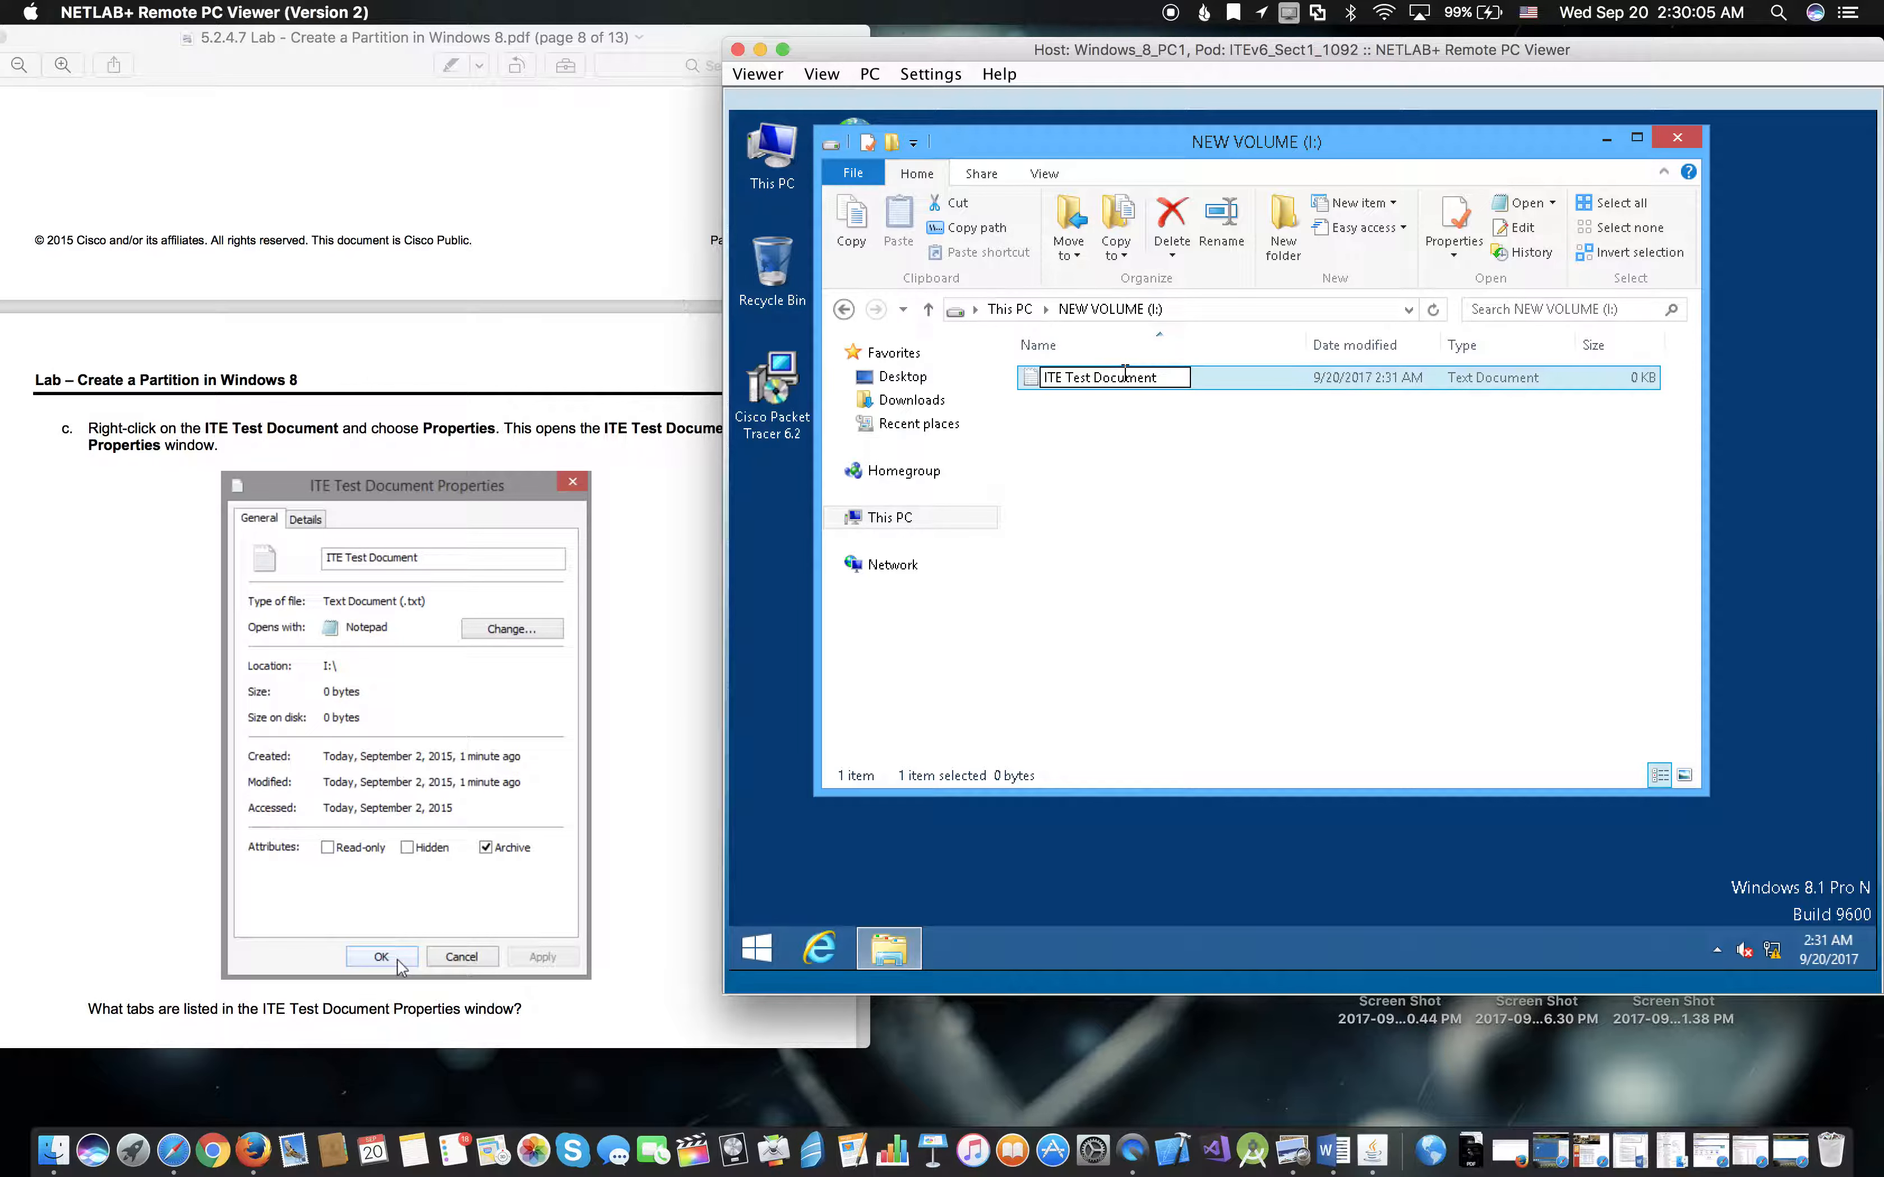
{"action": "key", "text": "Return"}
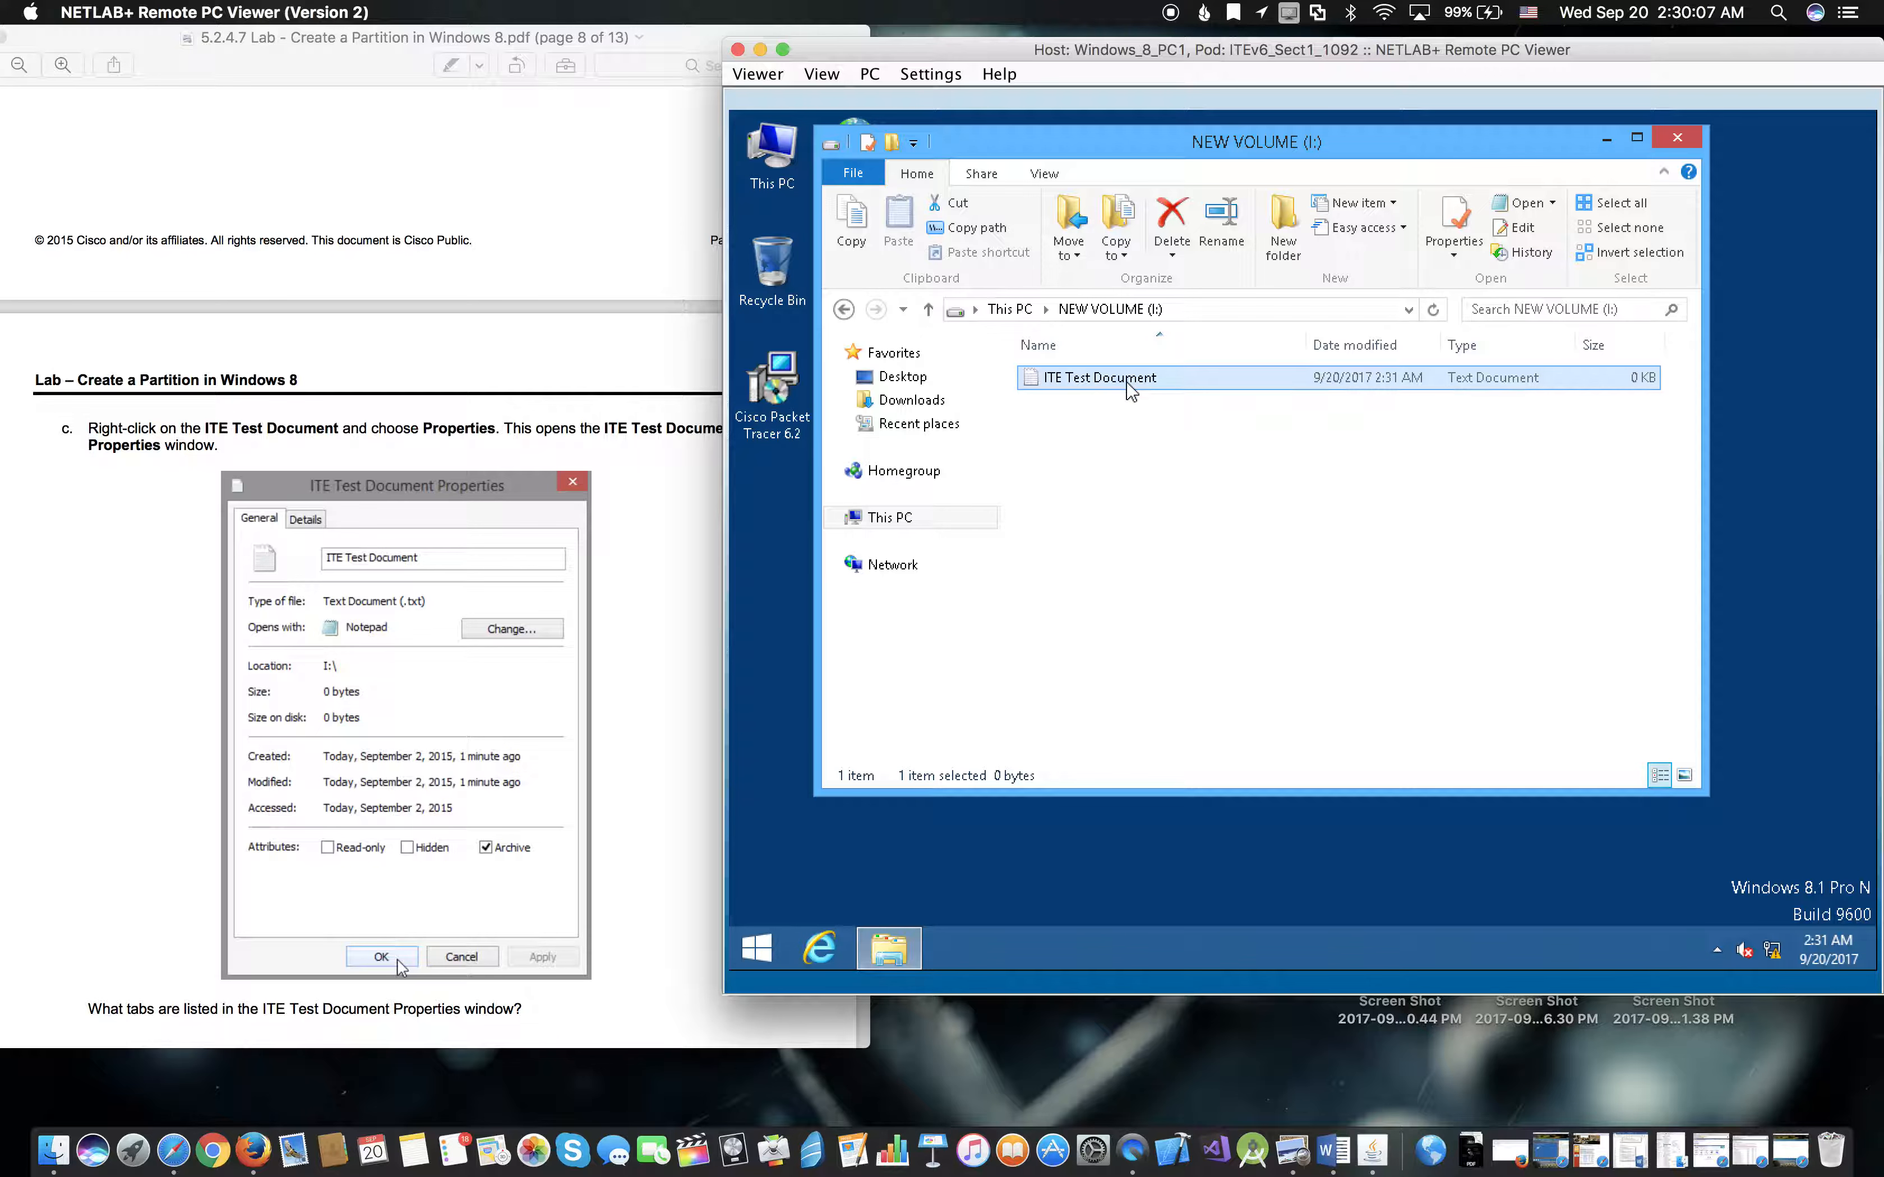
Step: View the general properties of ITE Test Document, then close the properties and the drive's window
{"action": "right_click", "coordinate": [1128, 381]}
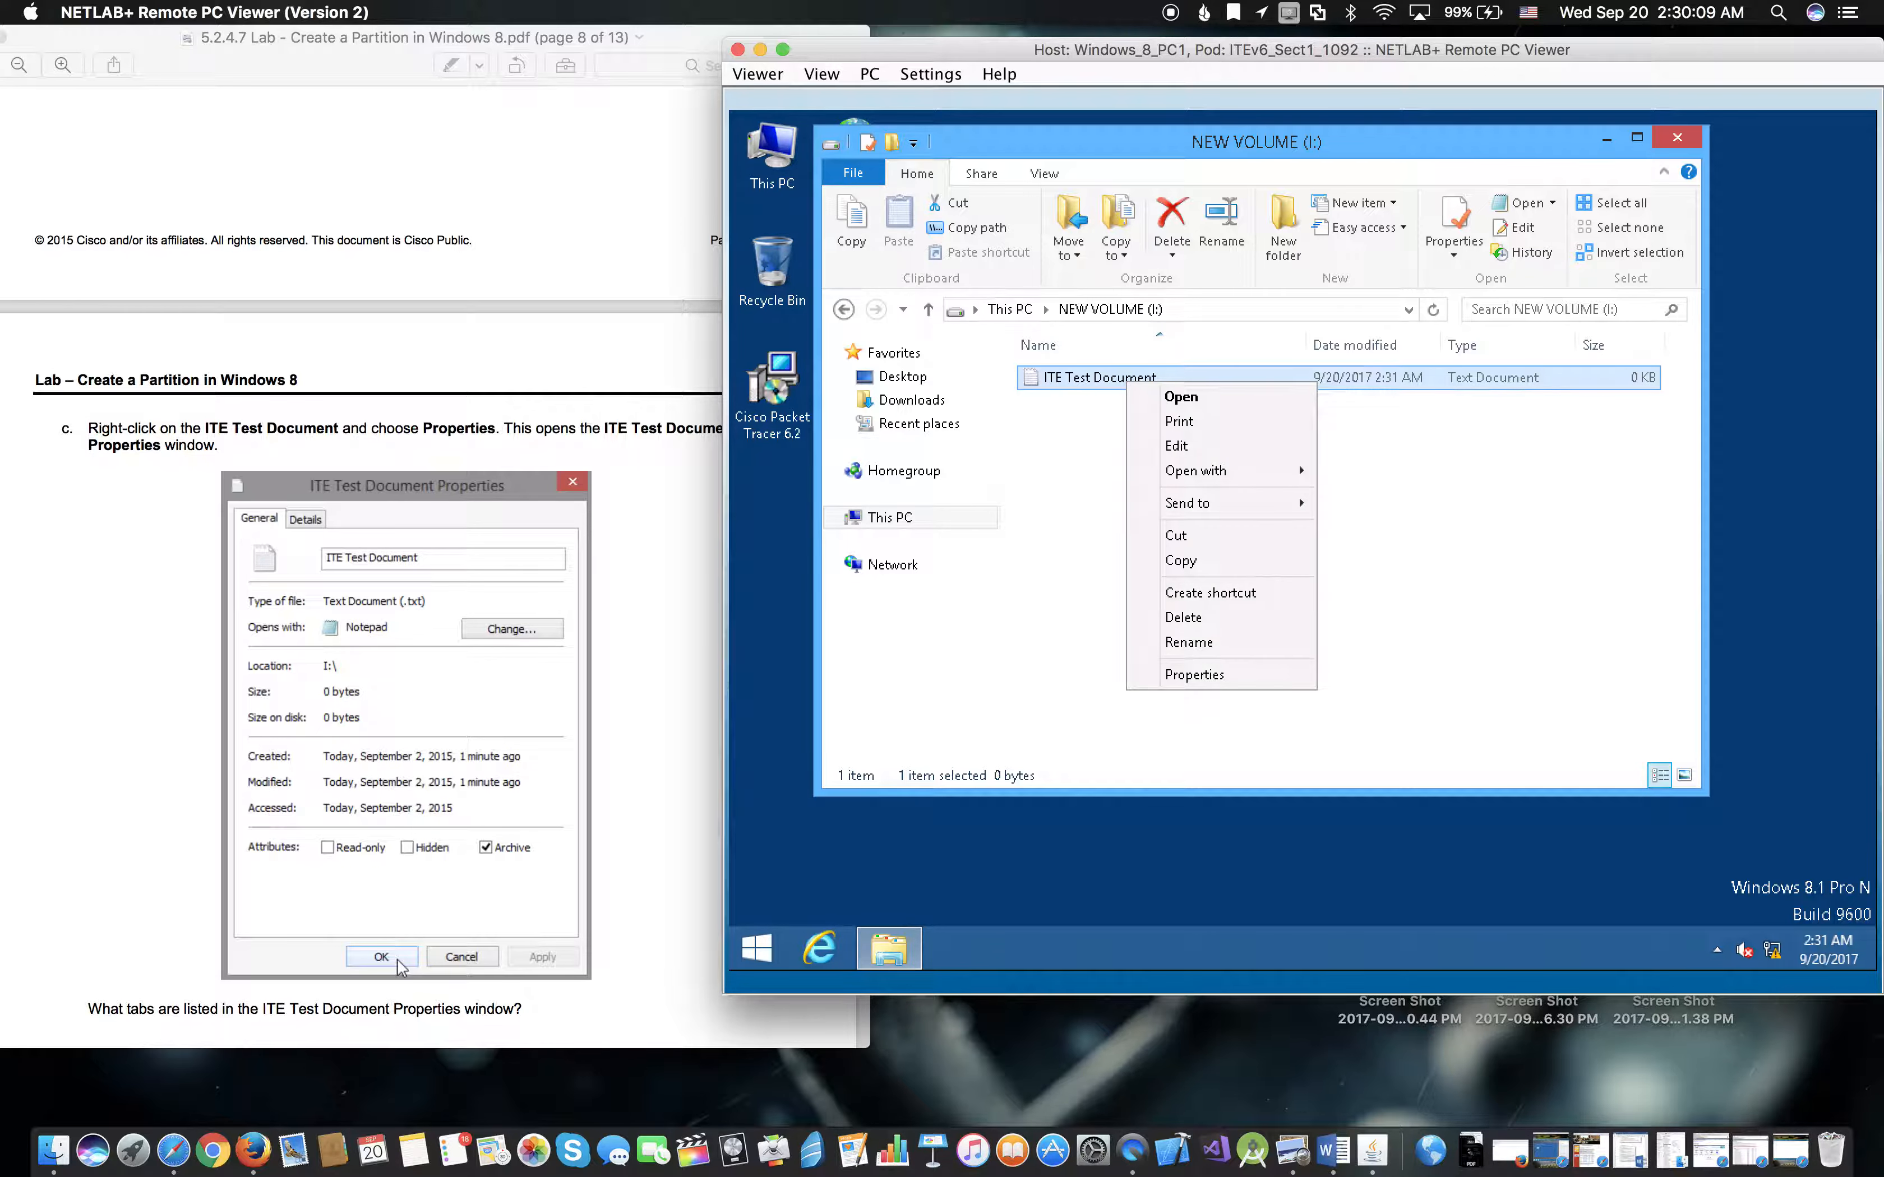
{"action": "left_click", "coordinate": [1181, 675]}
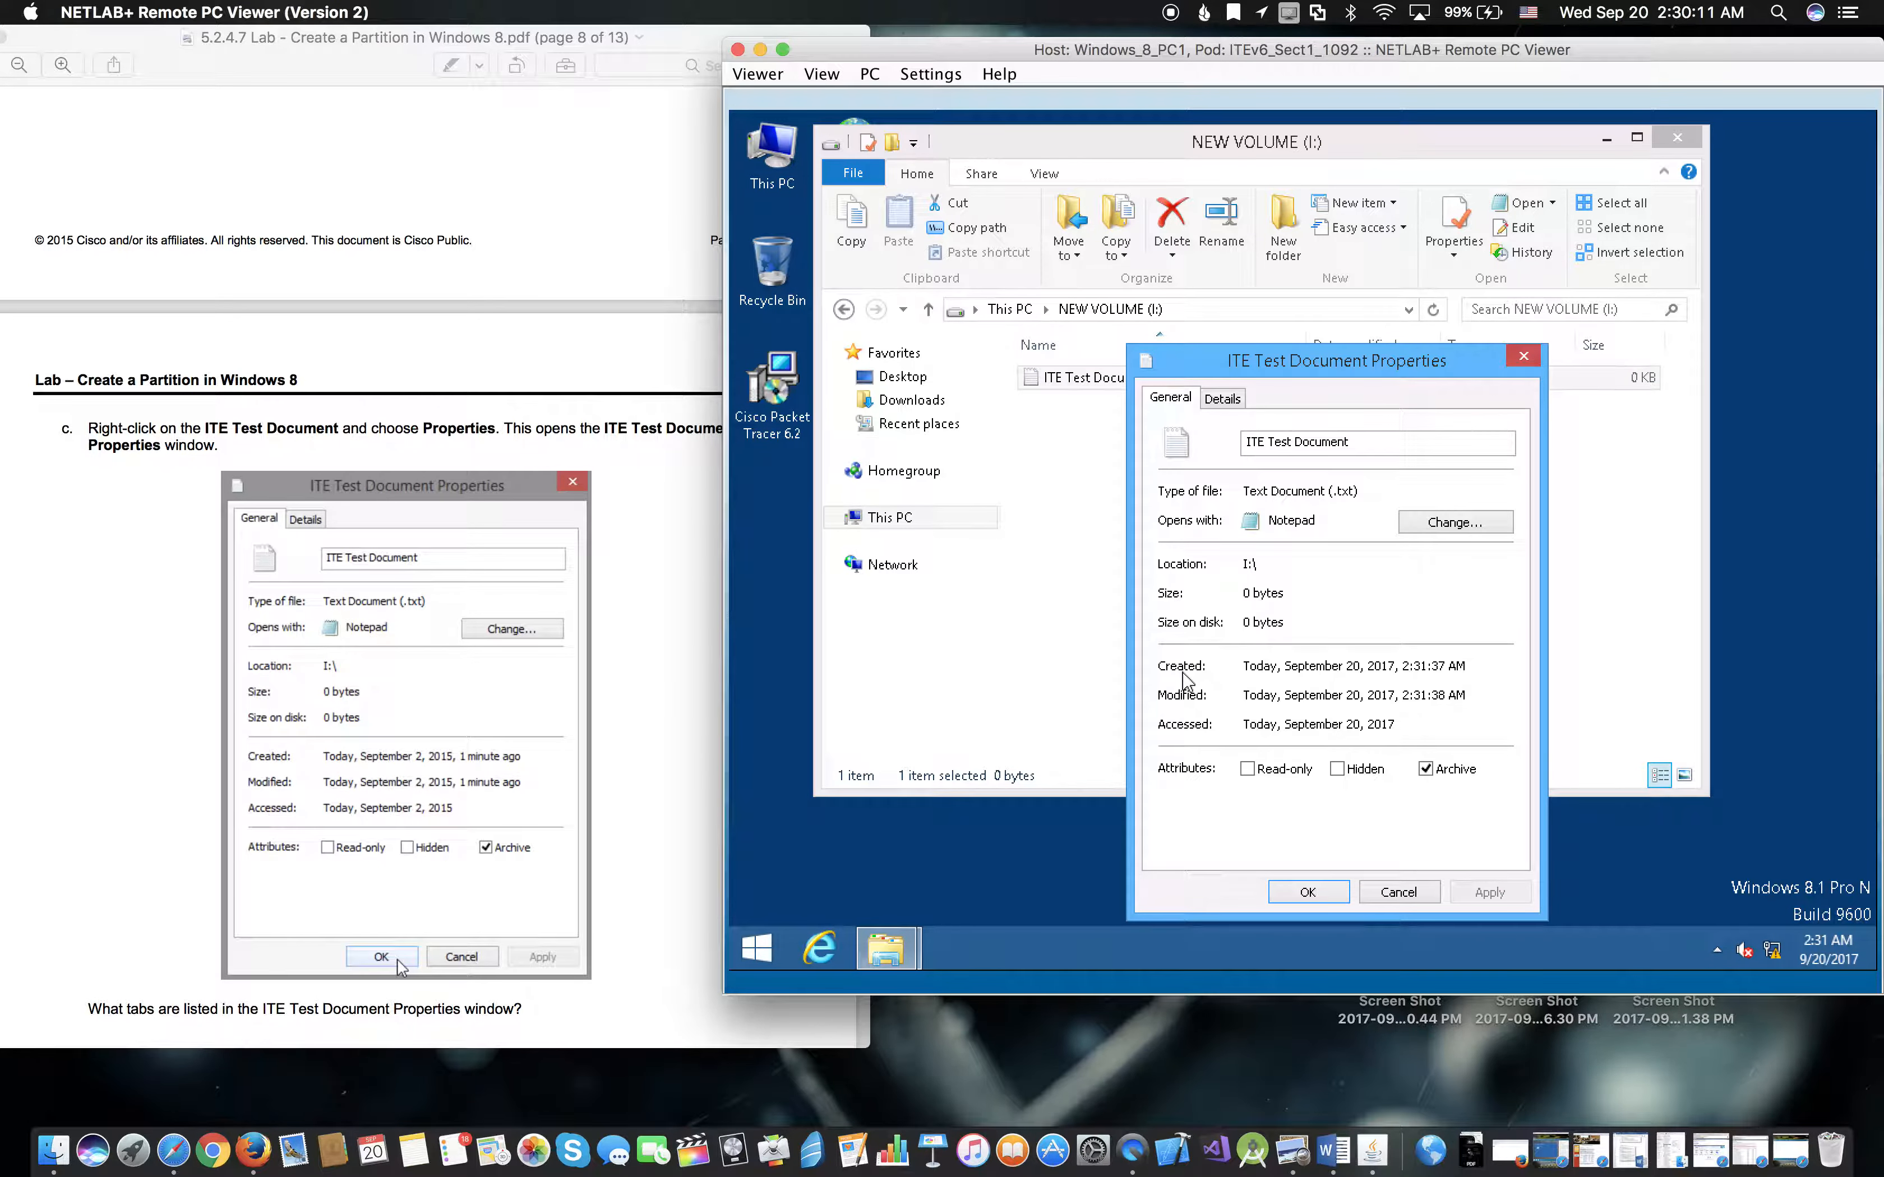
{"action": "left_click", "coordinate": [1308, 894]}
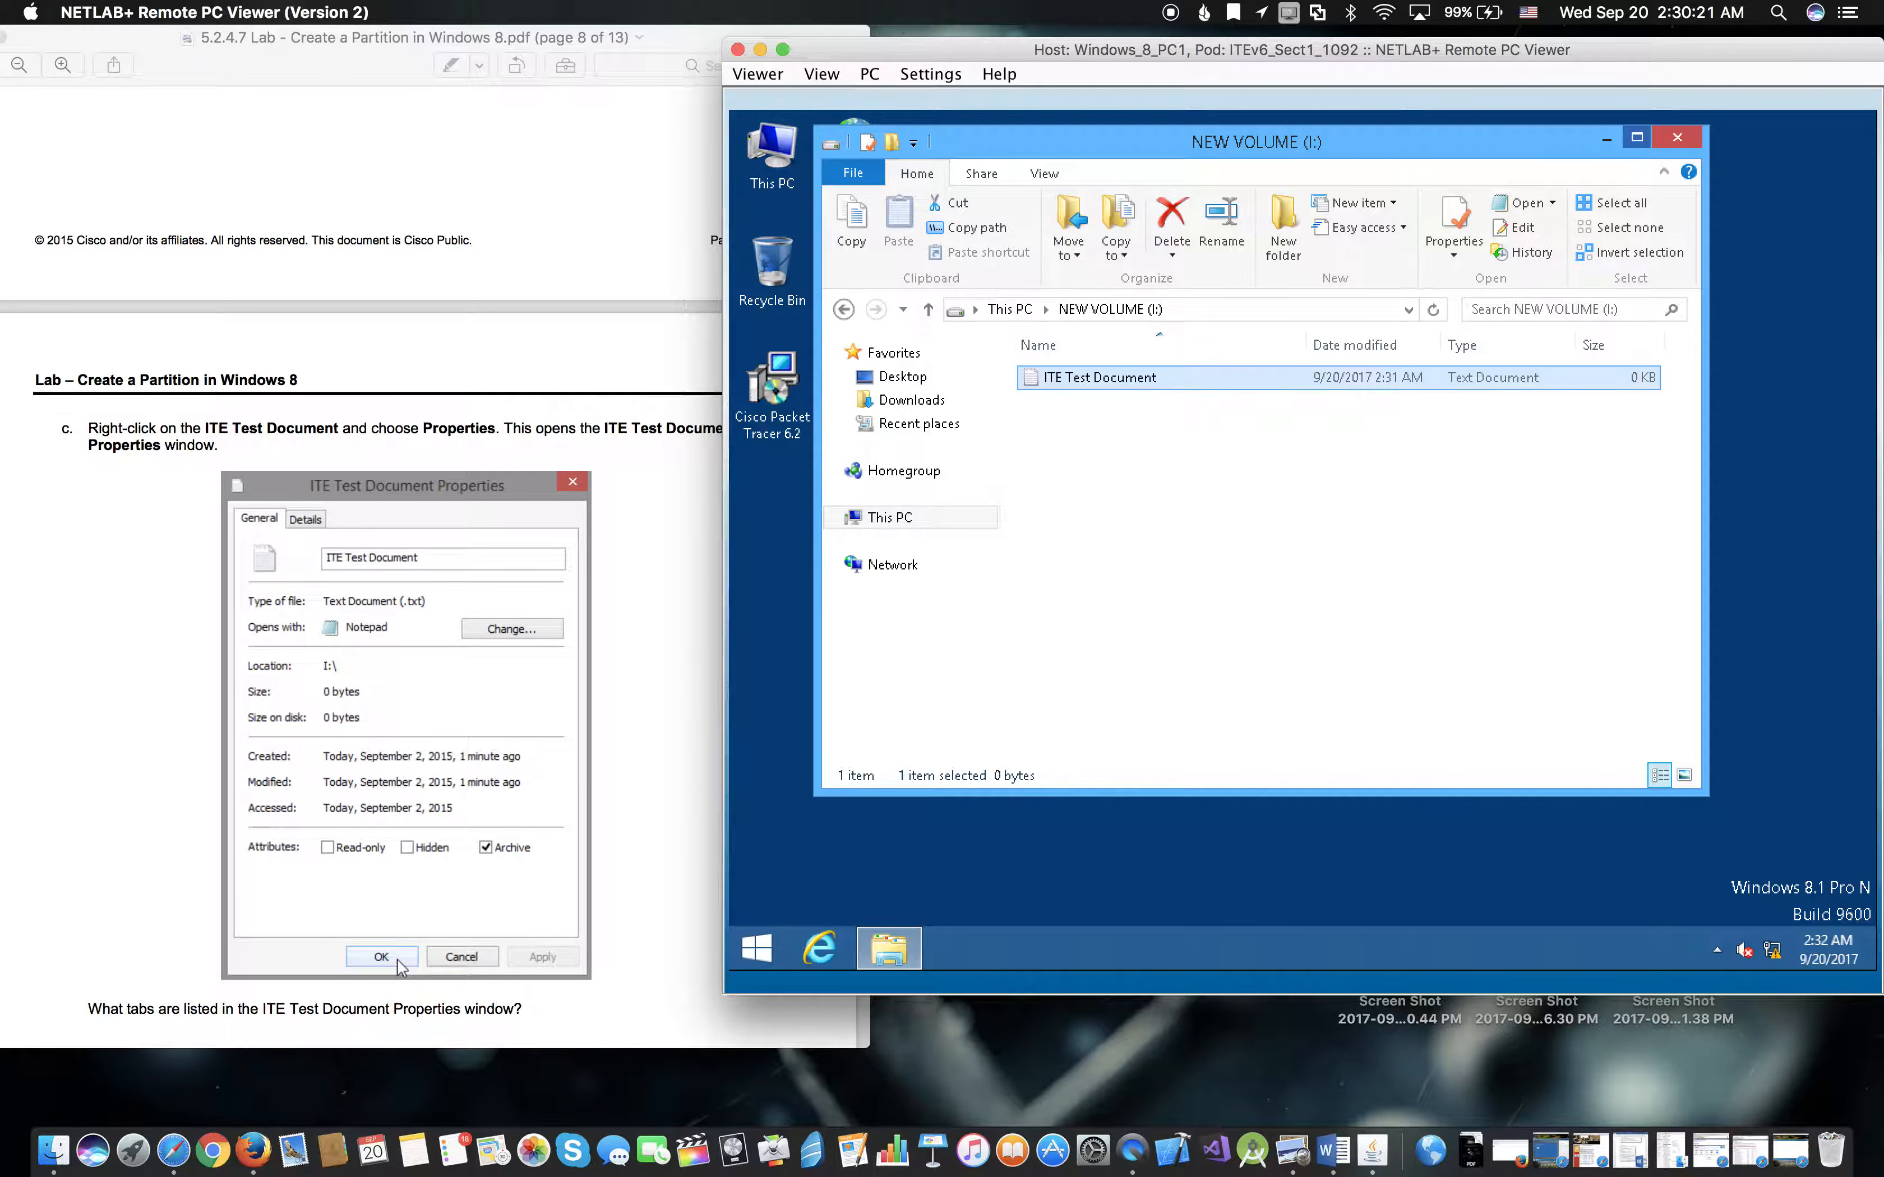
{"action": "left_click", "coordinate": [1677, 139]}
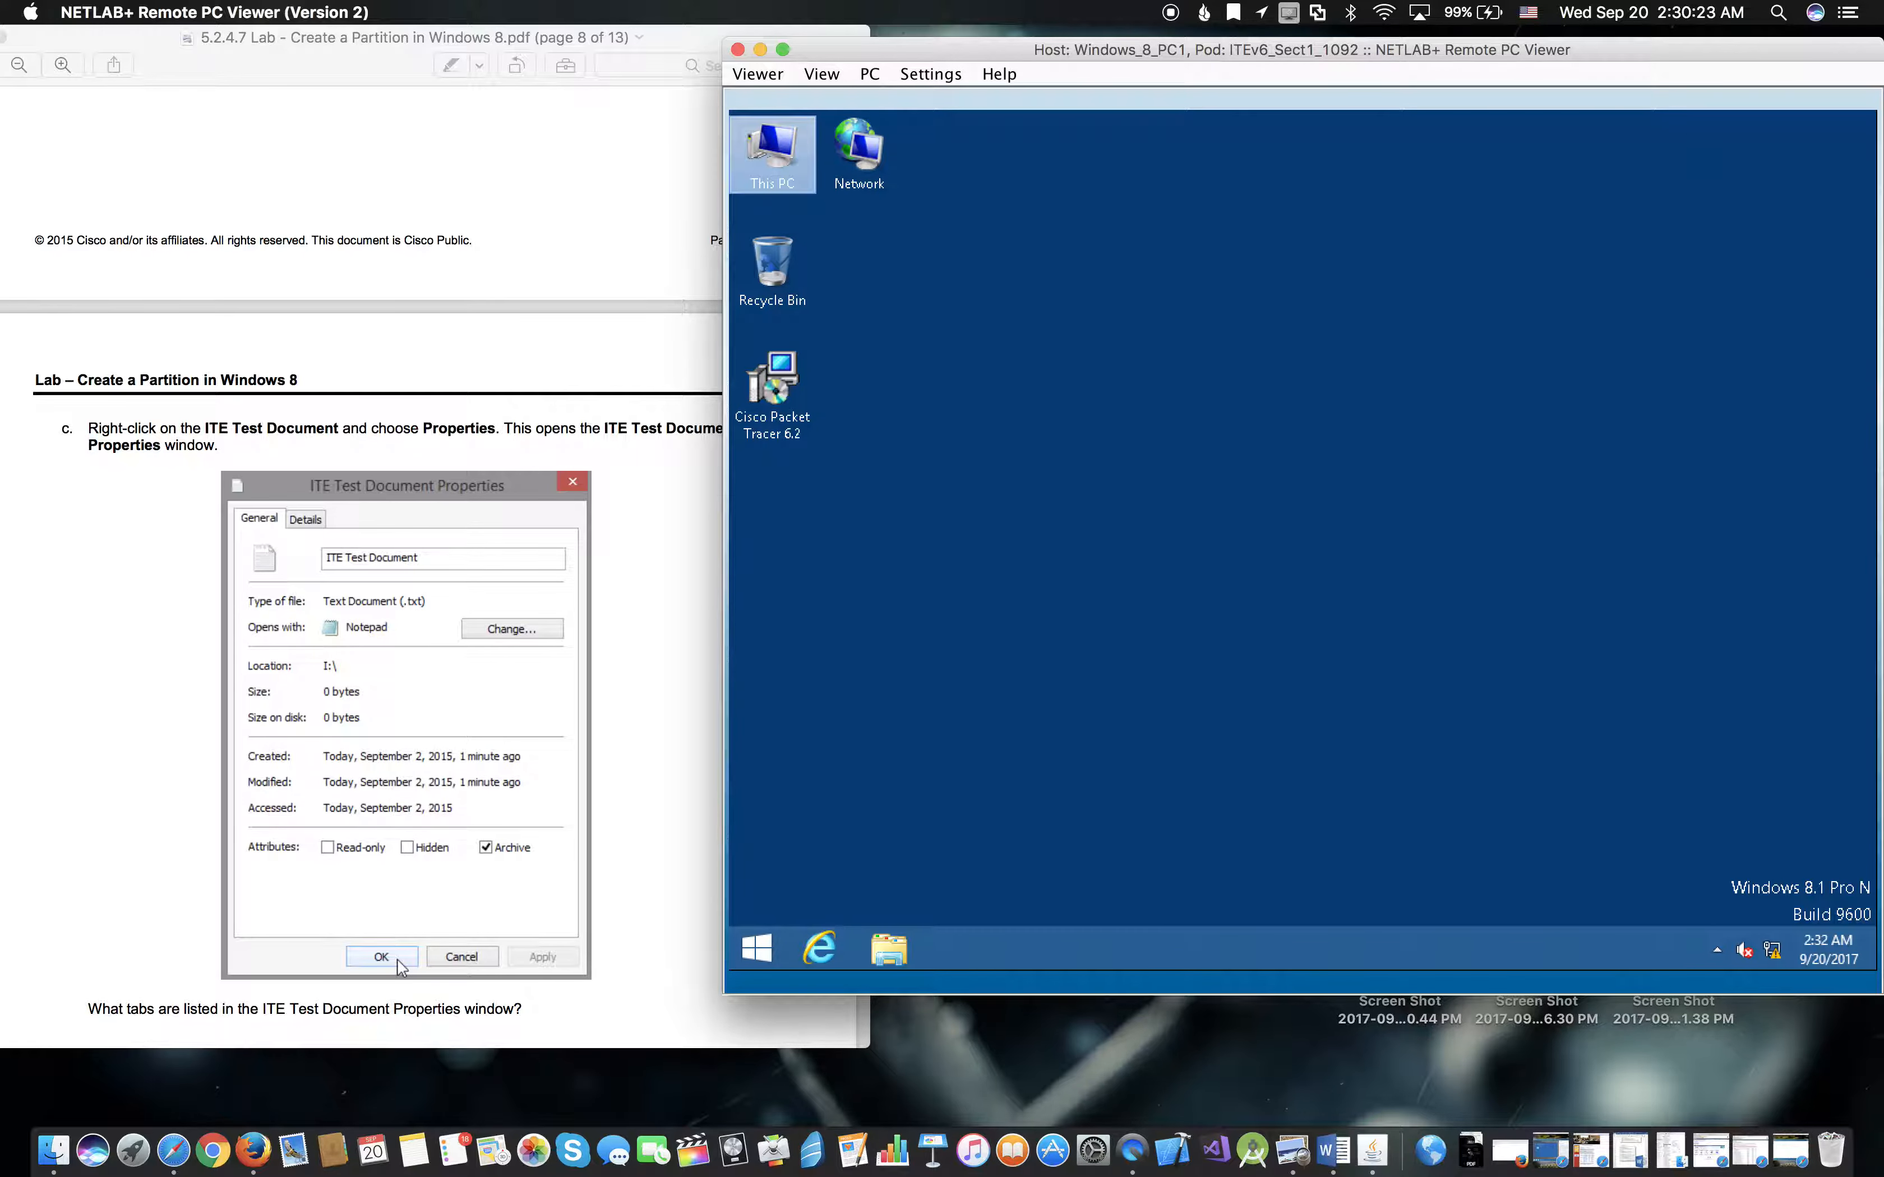
Step: Search for cmd and run Command Prompt as administrator, allowing it to make changes to the computer
{"action": "scroll", "coordinate": [513, 522], "scroll_direction": "down", "scroll_amount": 15}
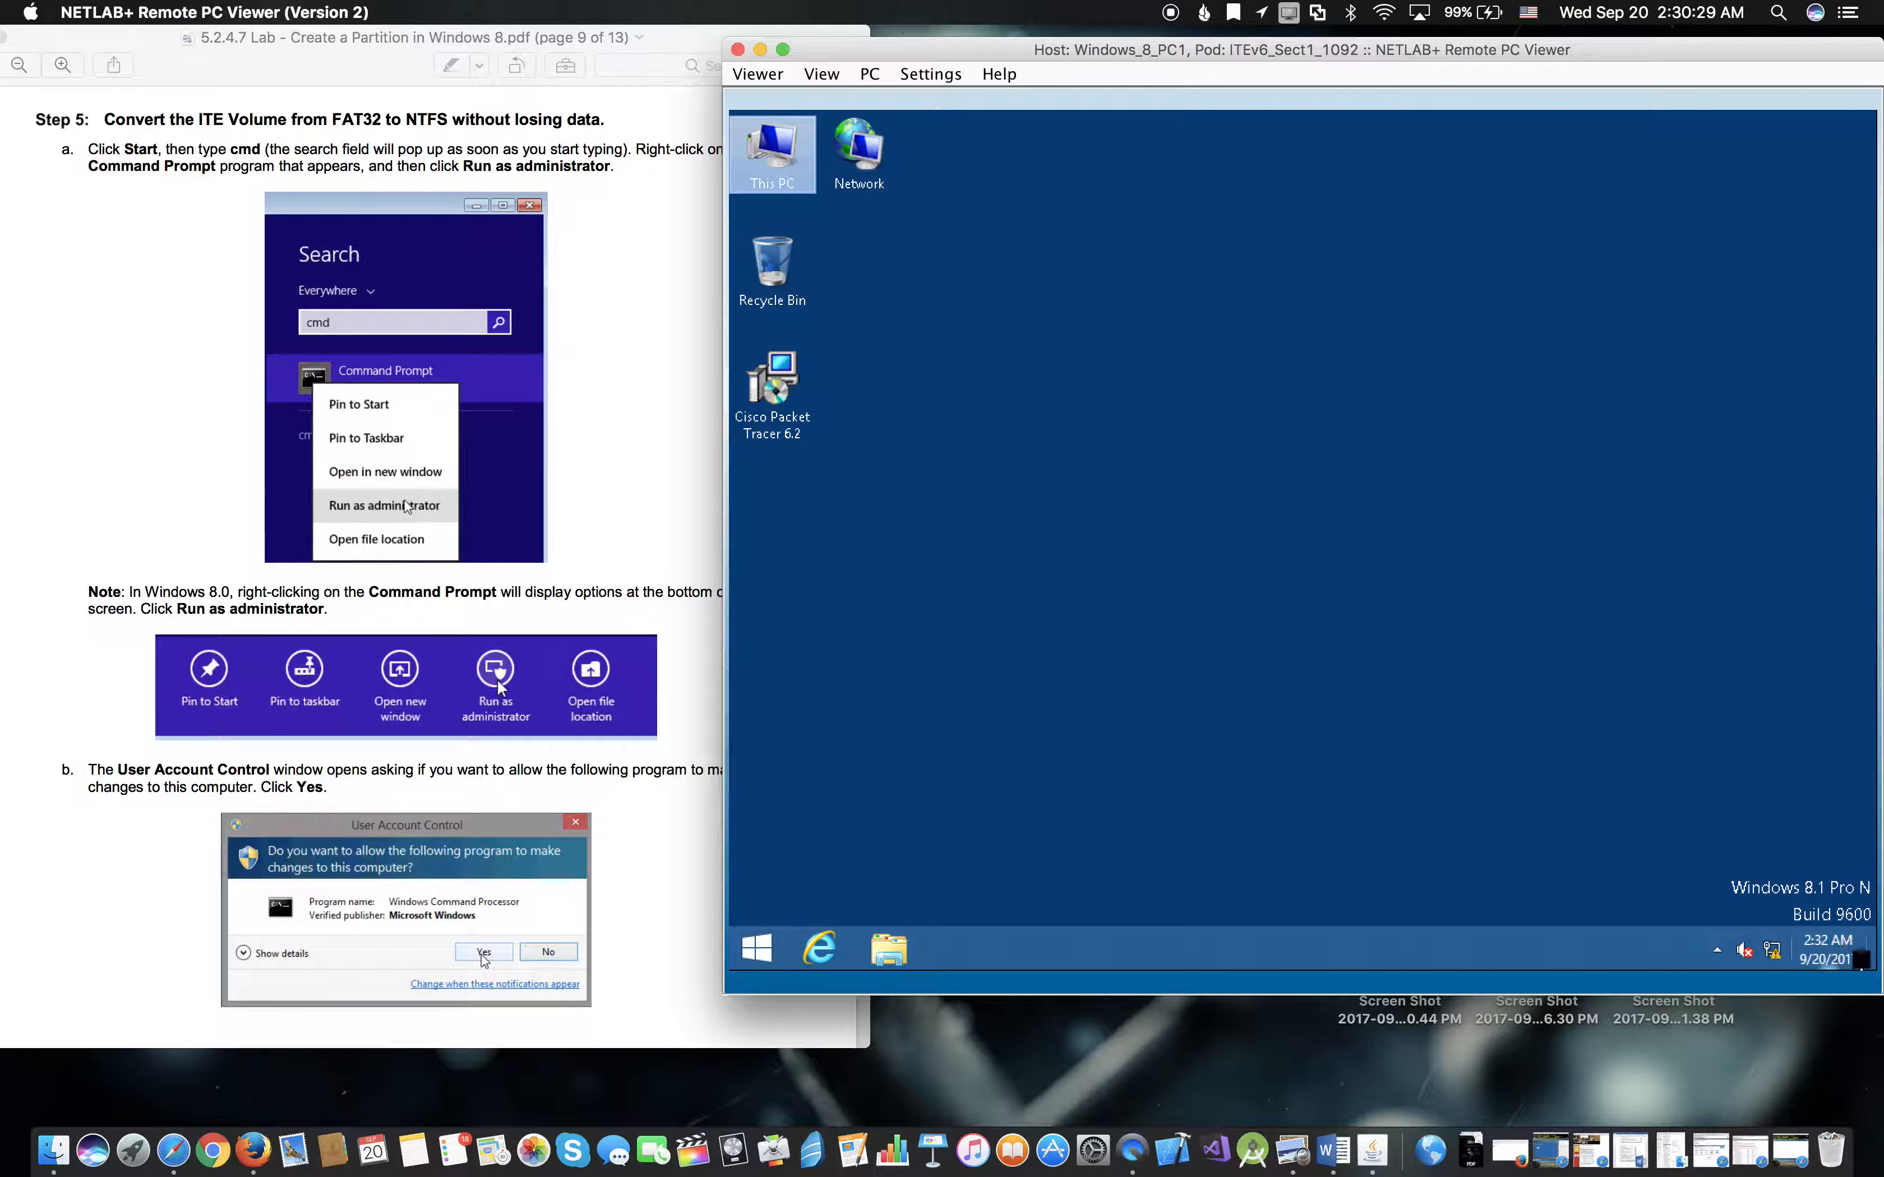
{"action": "mouse_move", "coordinate": [1872, 983]}
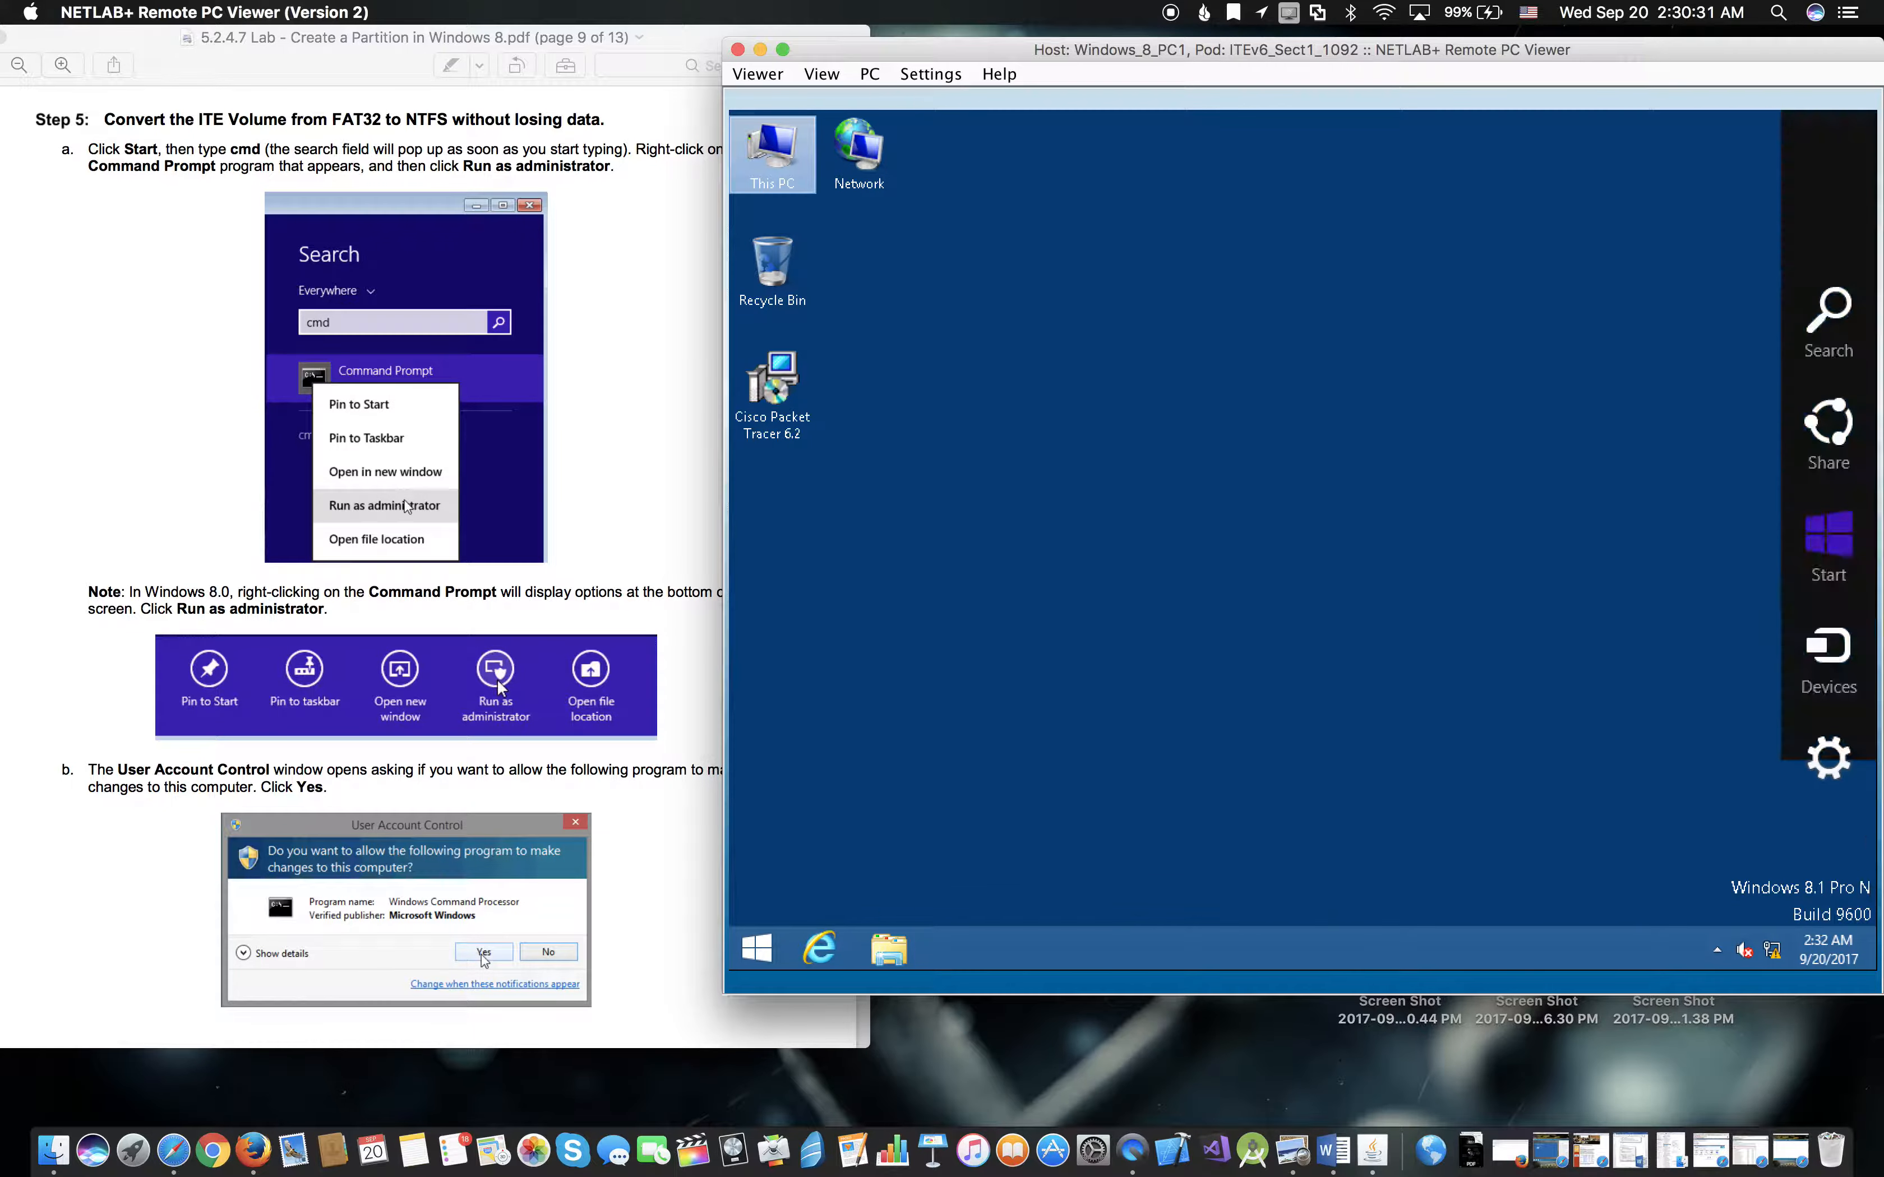
{"action": "left_click", "coordinate": [1828, 319]}
{"action": "type", "text": "cmd"}
{"action": "right_click", "coordinate": [1604, 343]}
{"action": "left_click", "coordinate": [1649, 515]}
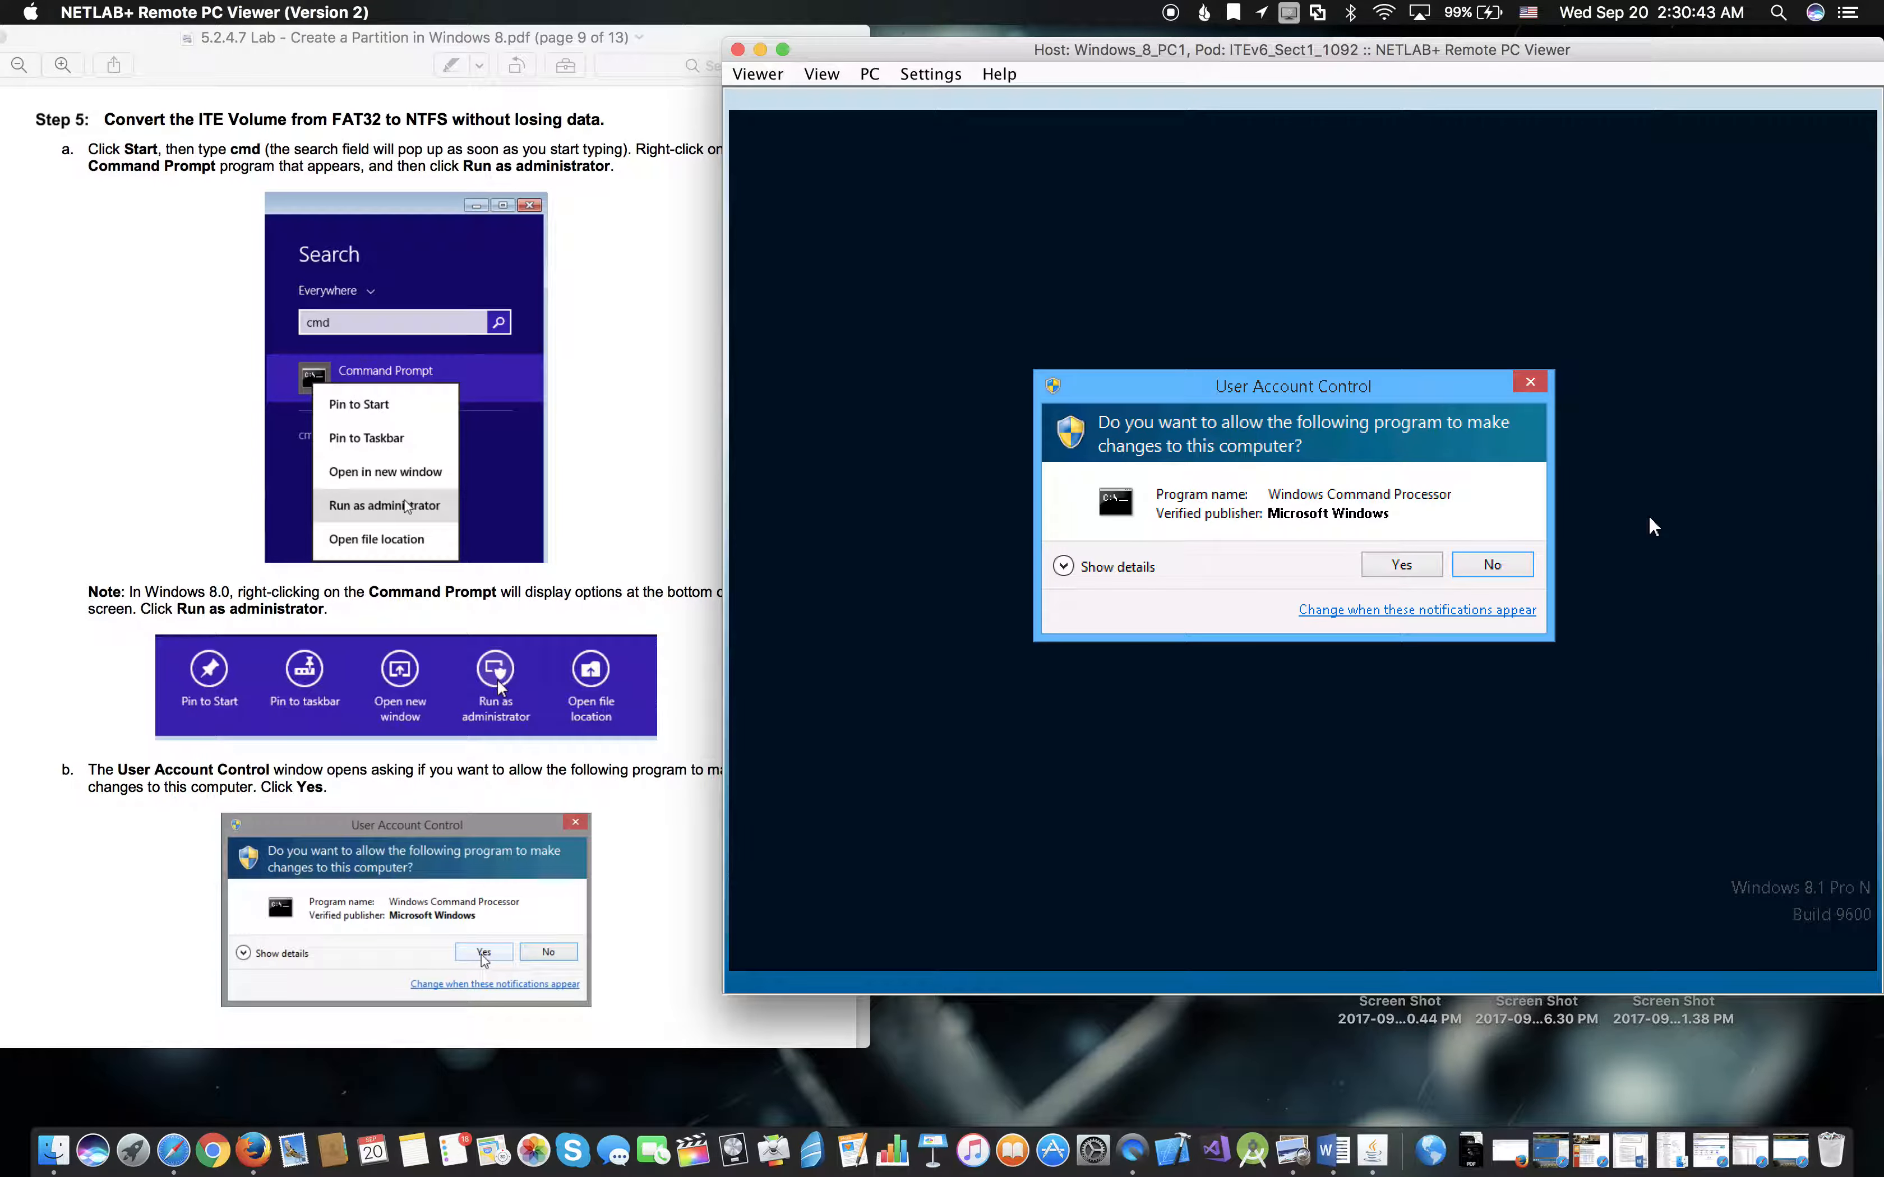
{"action": "left_click", "coordinate": [1406, 562]}
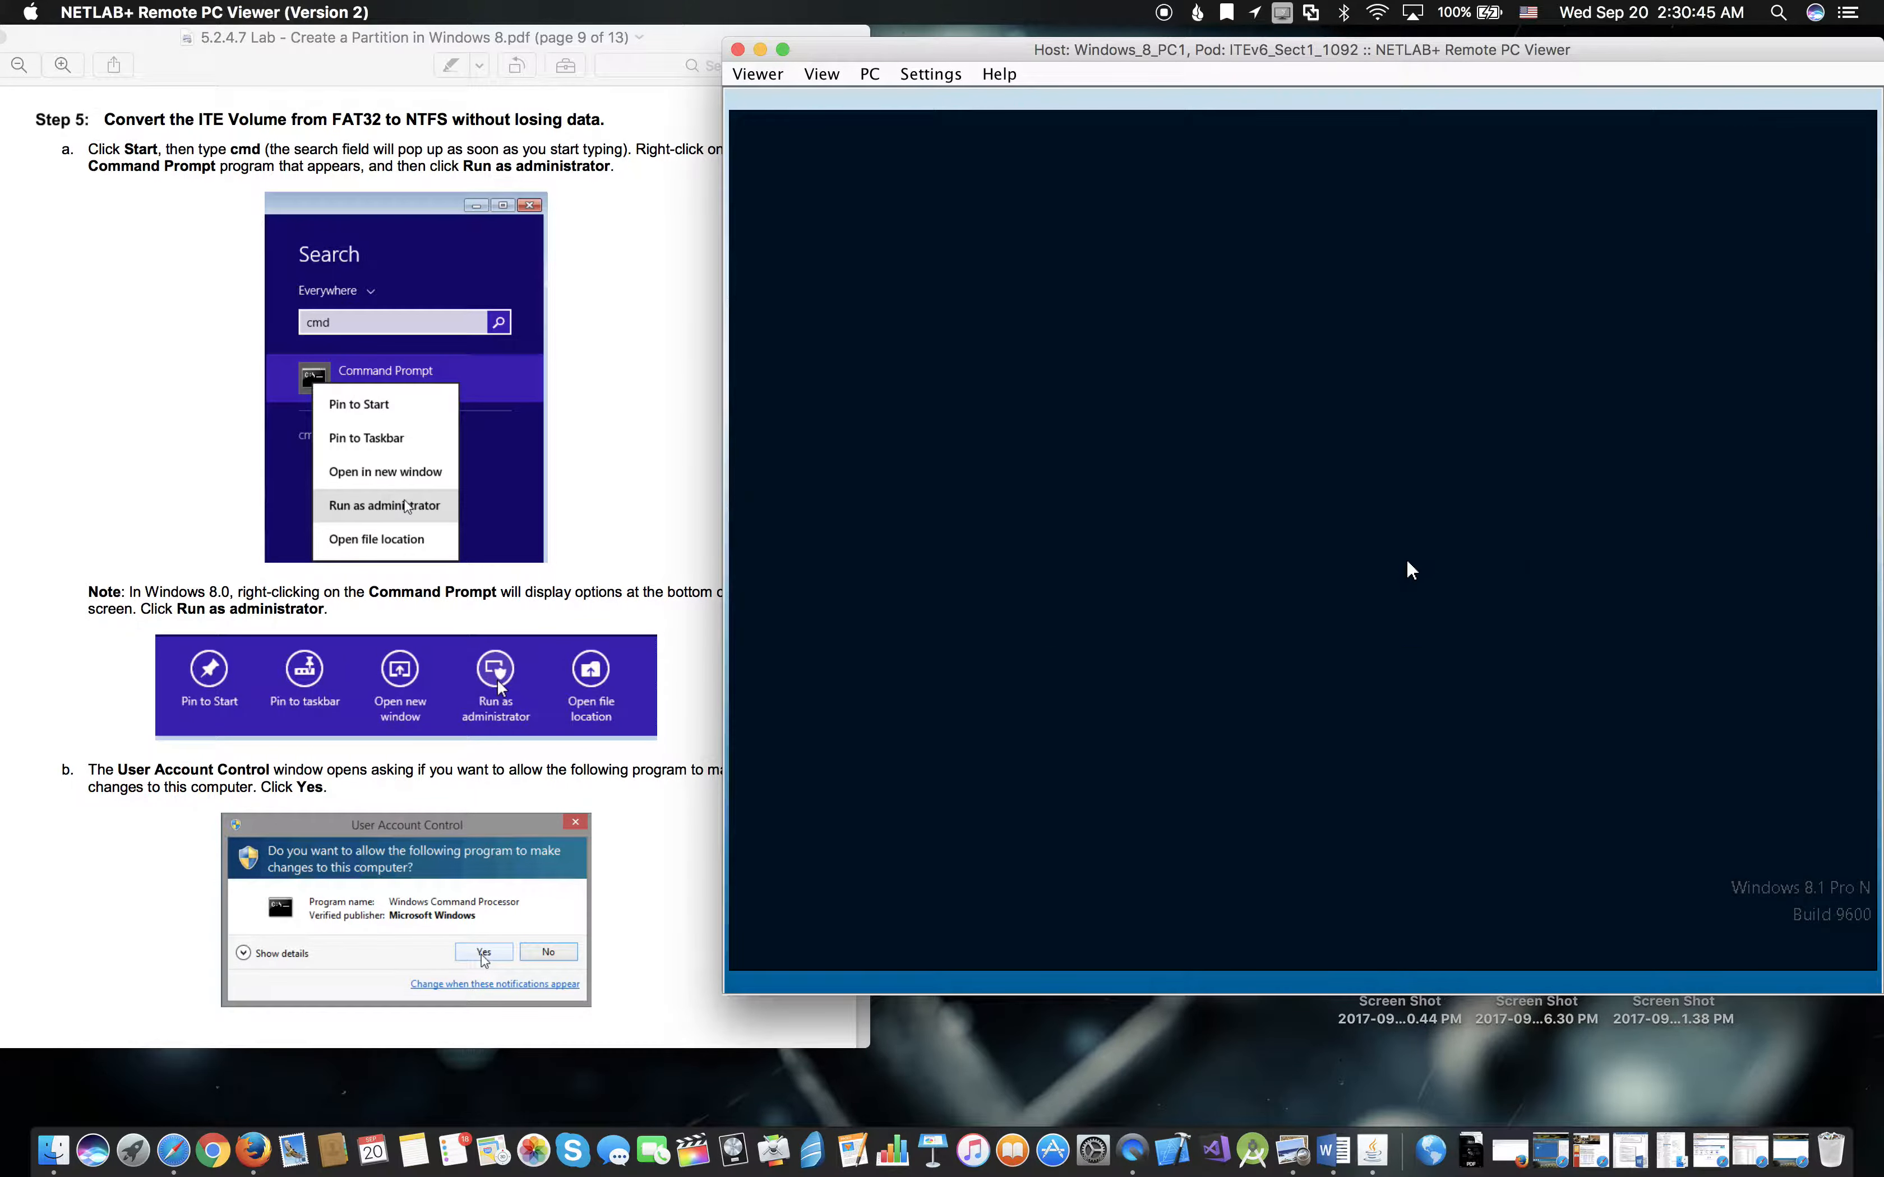
Step: Try to convert drive I: with the command convert I:/fs:NTFS and volume label ITE, and close Command Prompt
{"action": "scroll", "coordinate": [389, 545], "scroll_direction": "down", "scroll_amount": 10}
{"action": "type", "text": "convert I"}
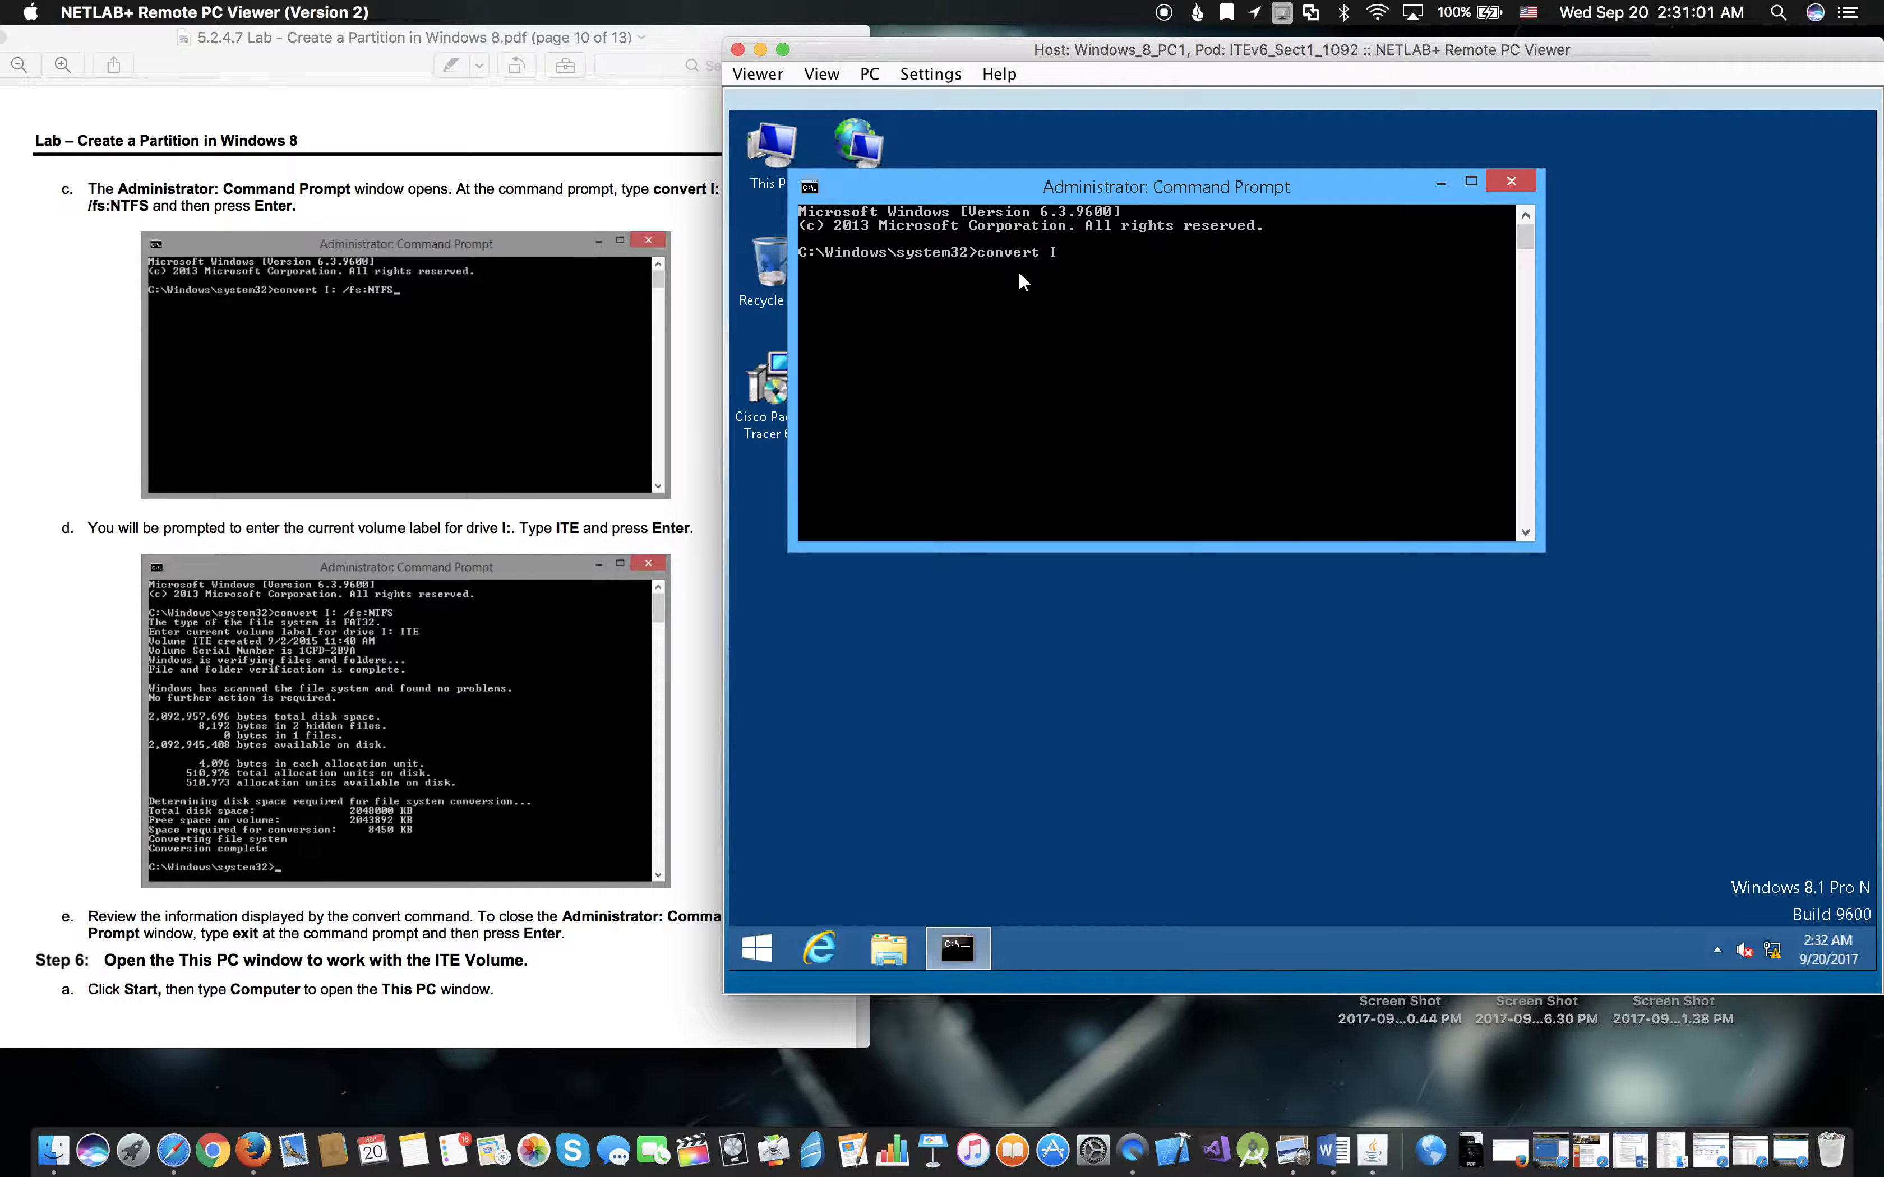
{"action": "type", "text": ":/fs:rt I"}
{"action": "type", "text": "NT"}
{"action": "type", "text": "FS"}
{"action": "key", "text": "Return"}
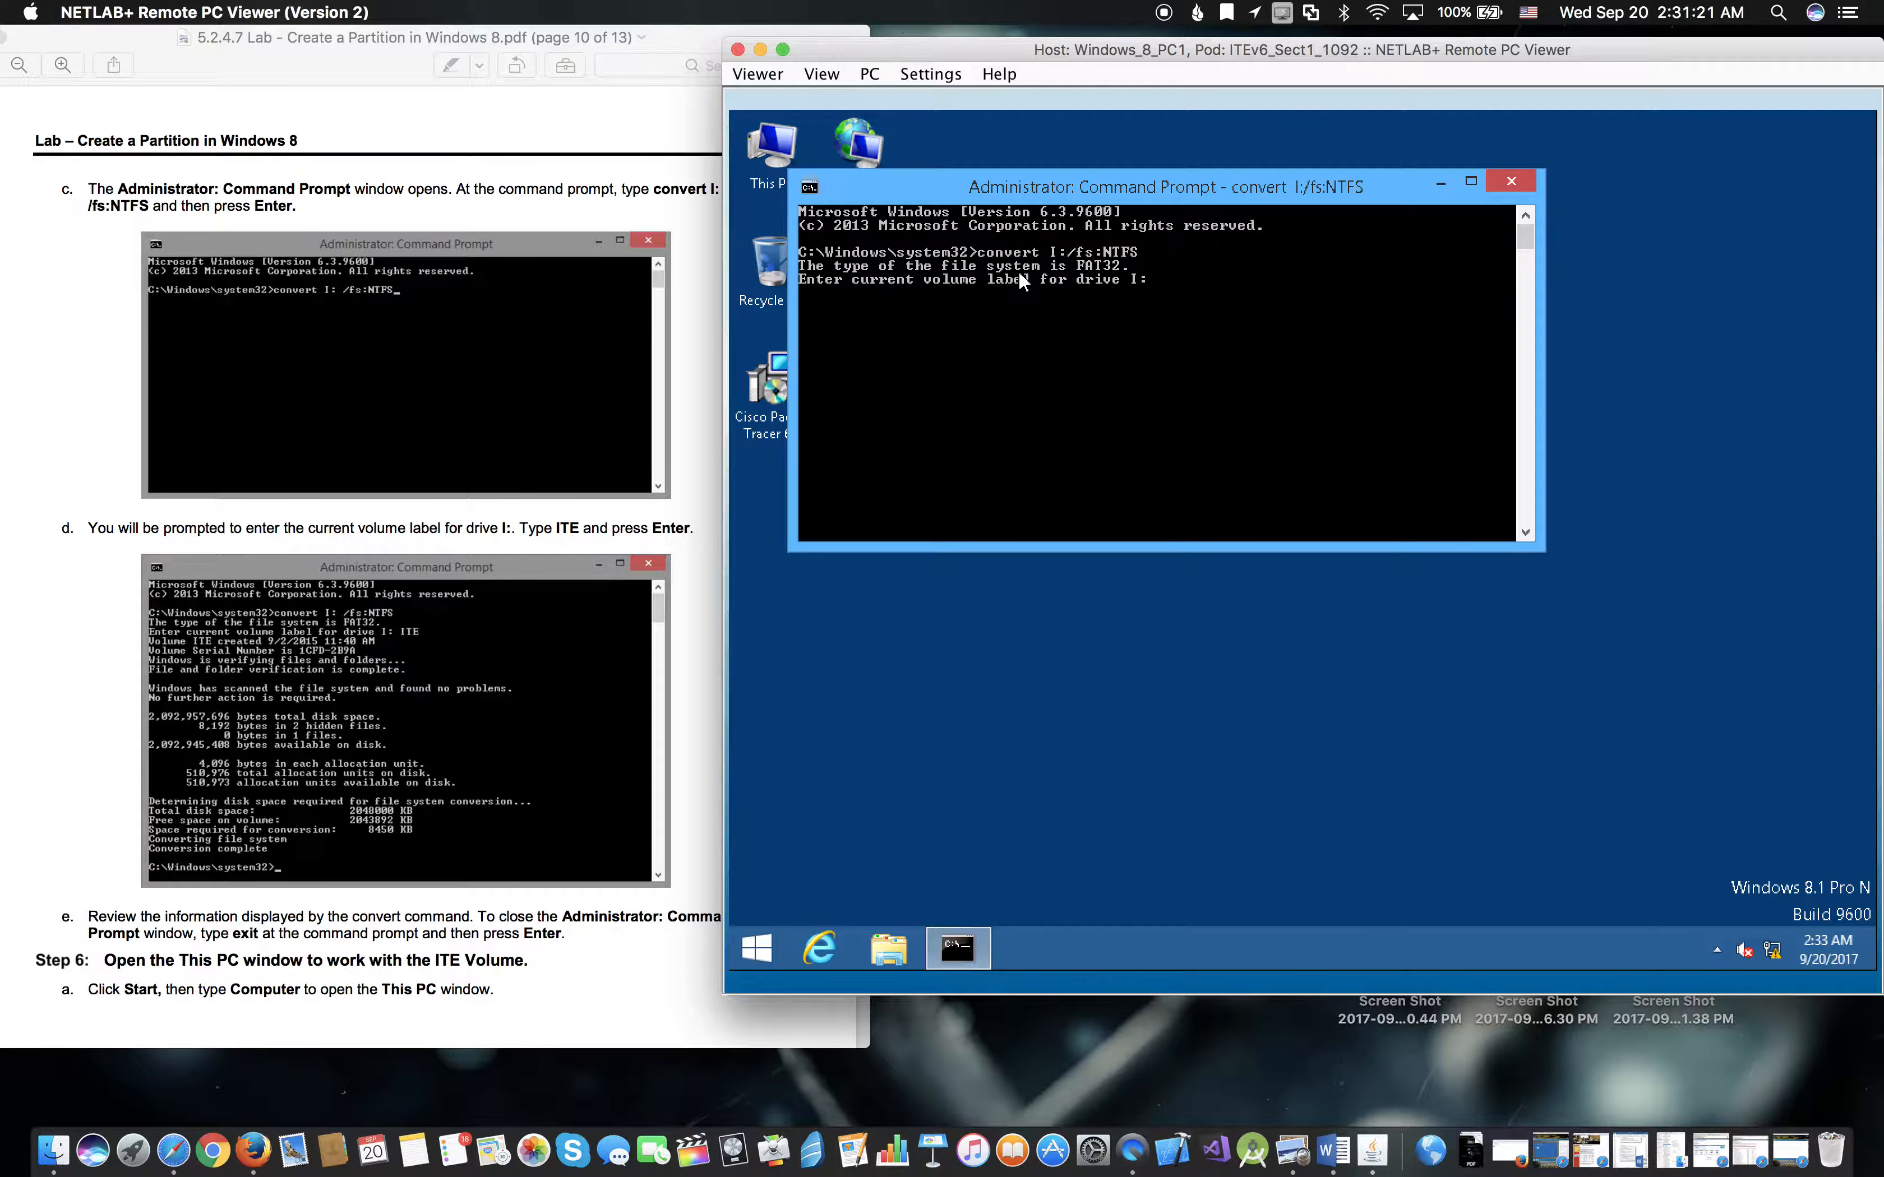
{"action": "type", "text": "ITE"}
{"action": "key", "text": "Return"}
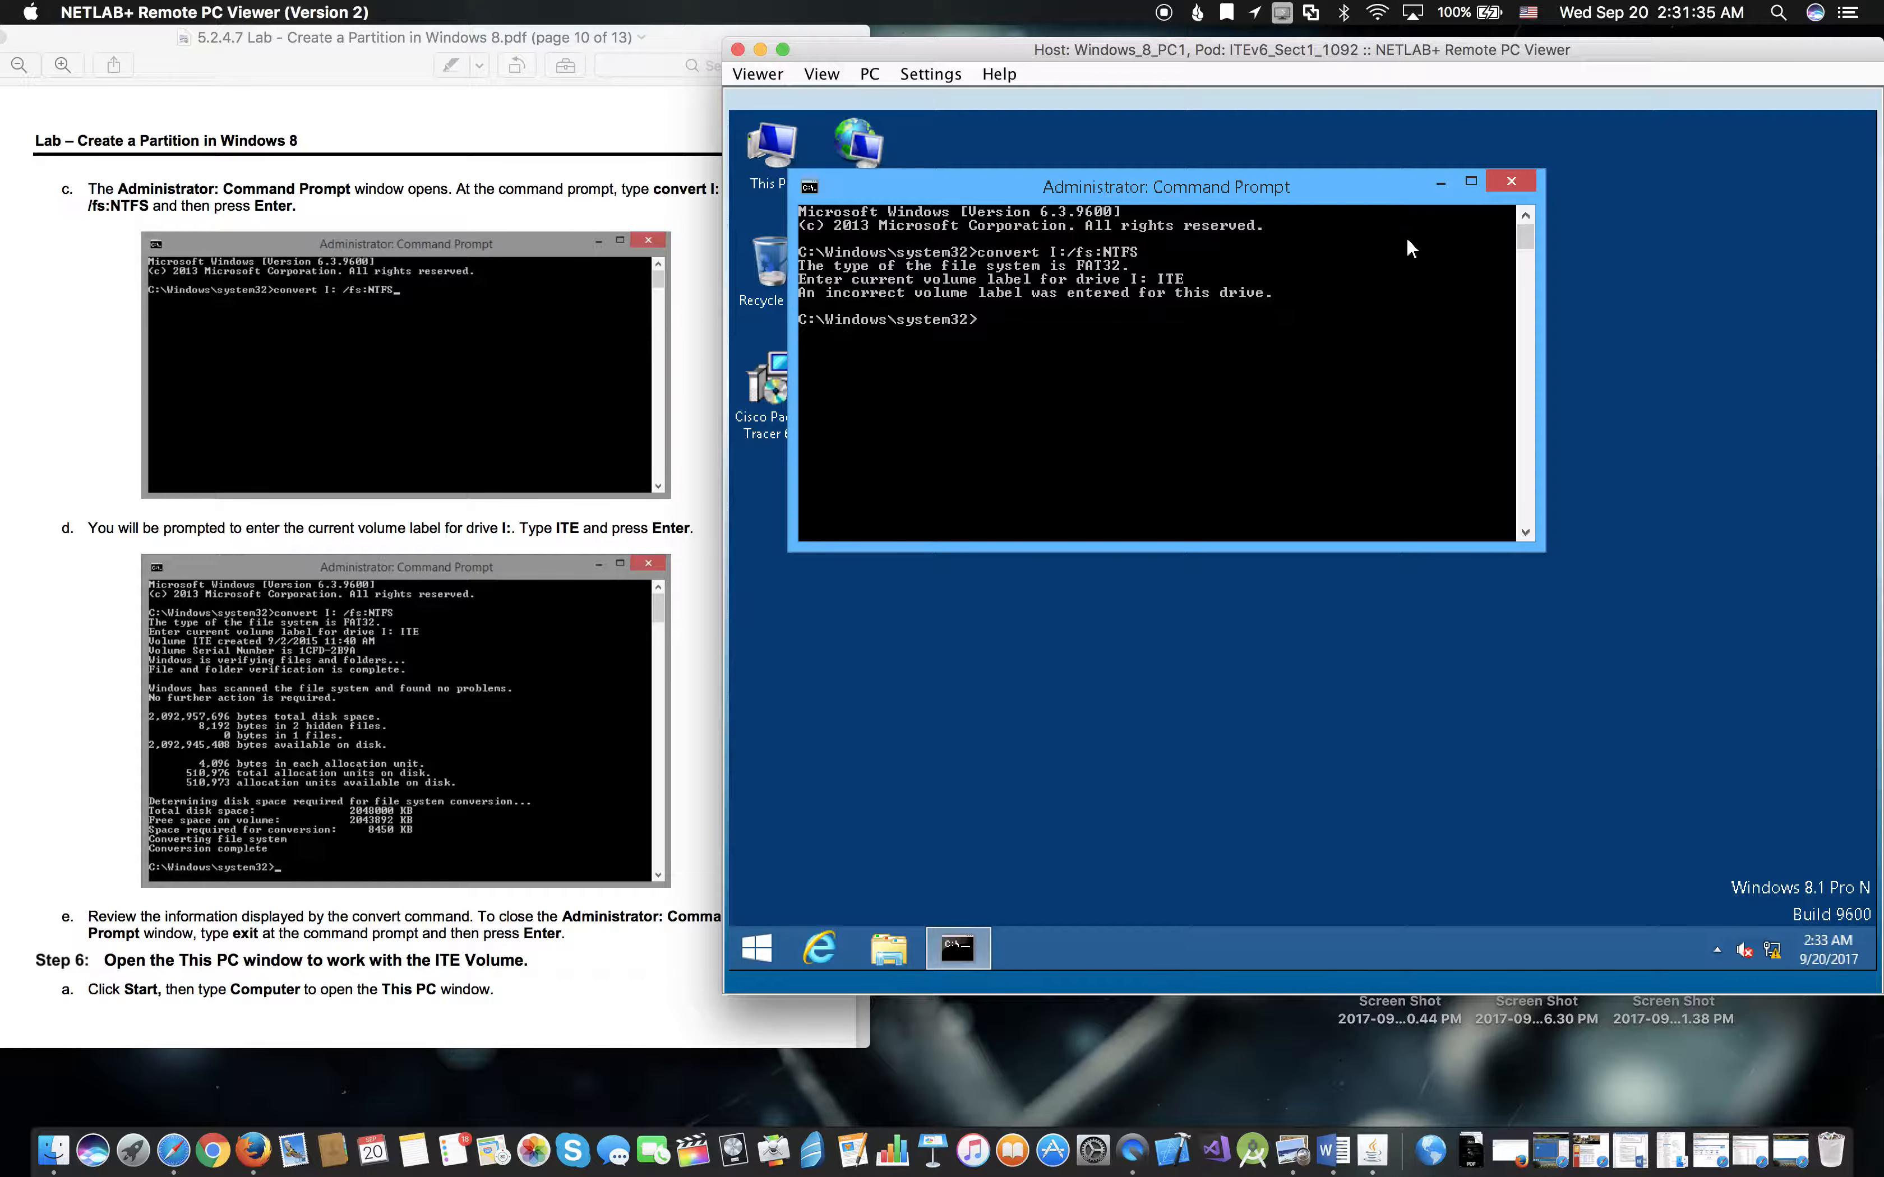
{"action": "left_click", "coordinate": [1501, 182]}
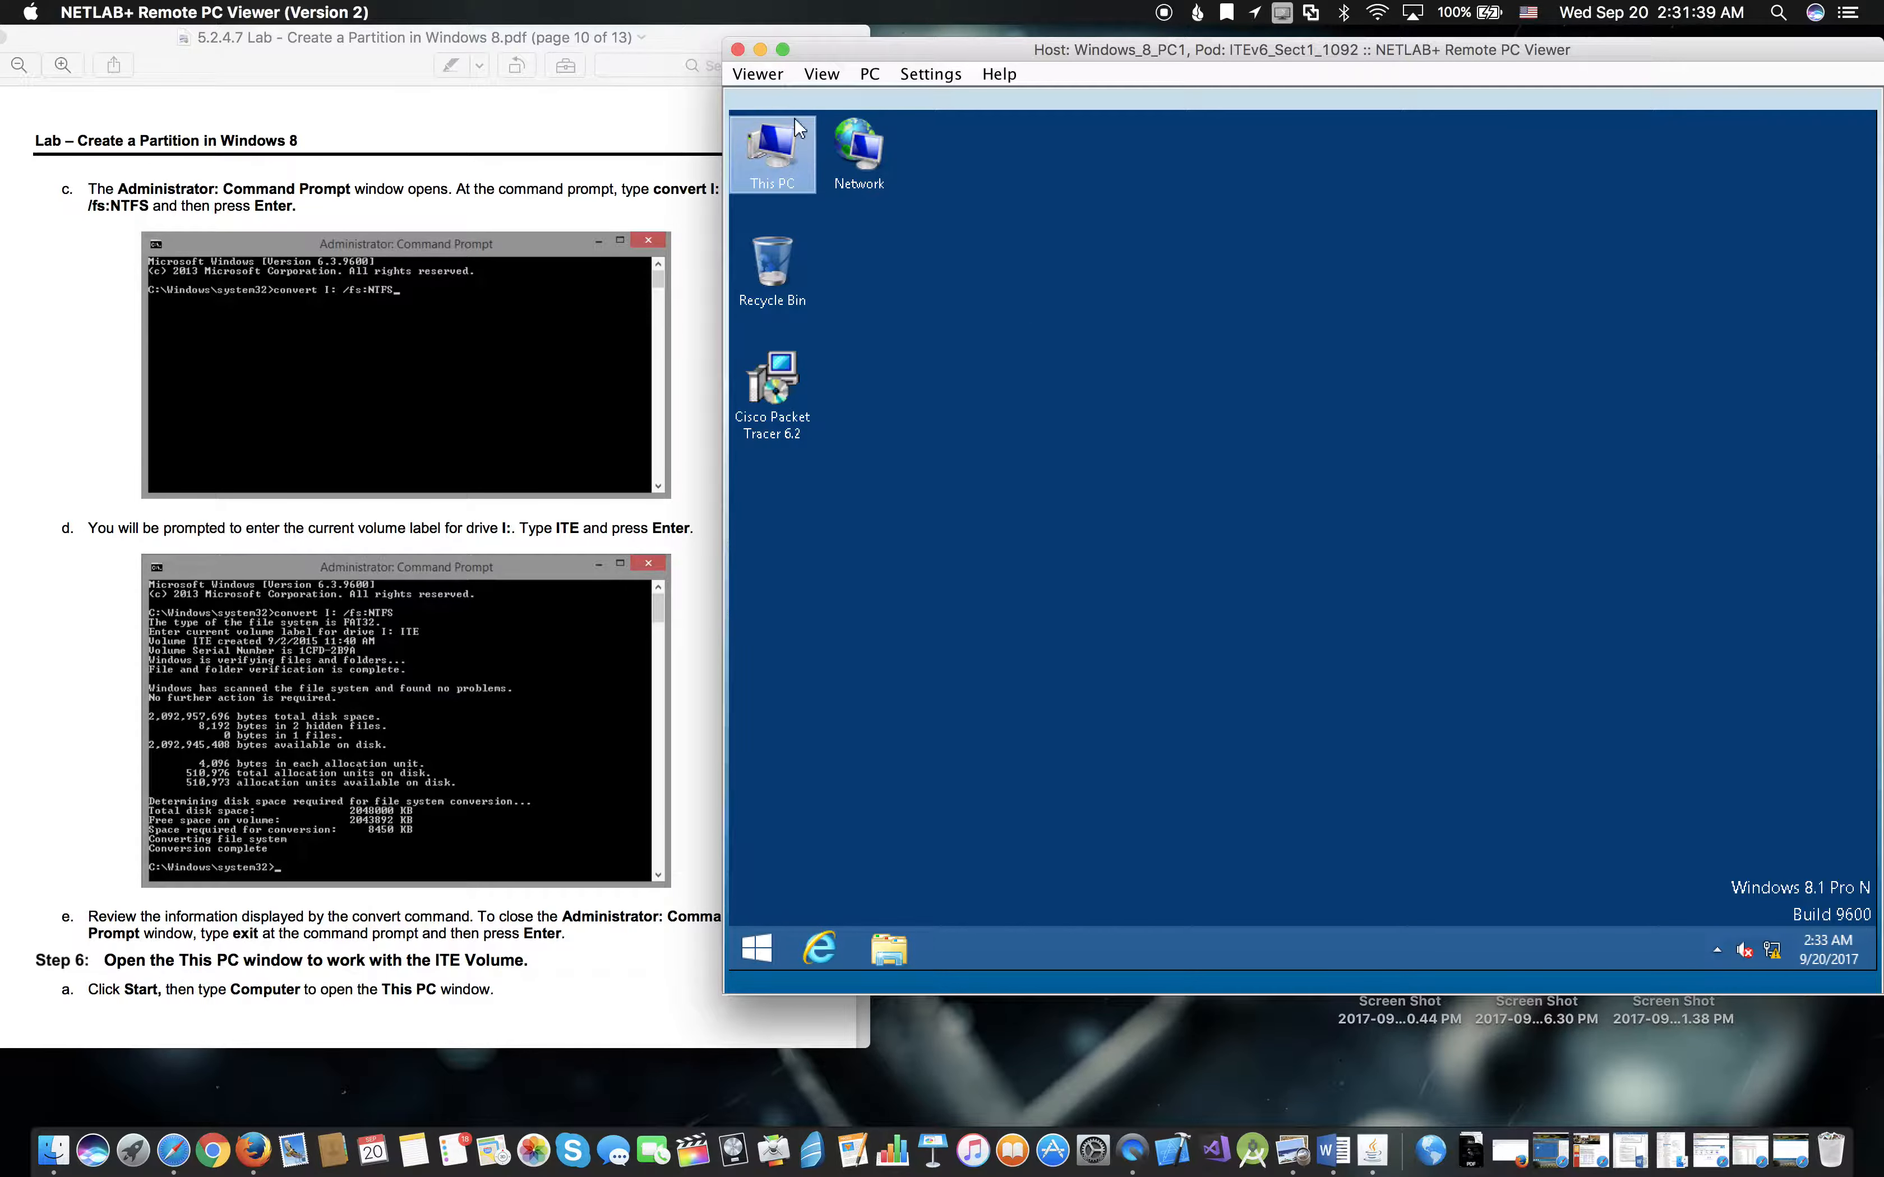
Step: Rename the NEW VOLUME (I:) drive to ITE in This PC and close the window
{"action": "double_click", "coordinate": [778, 152]}
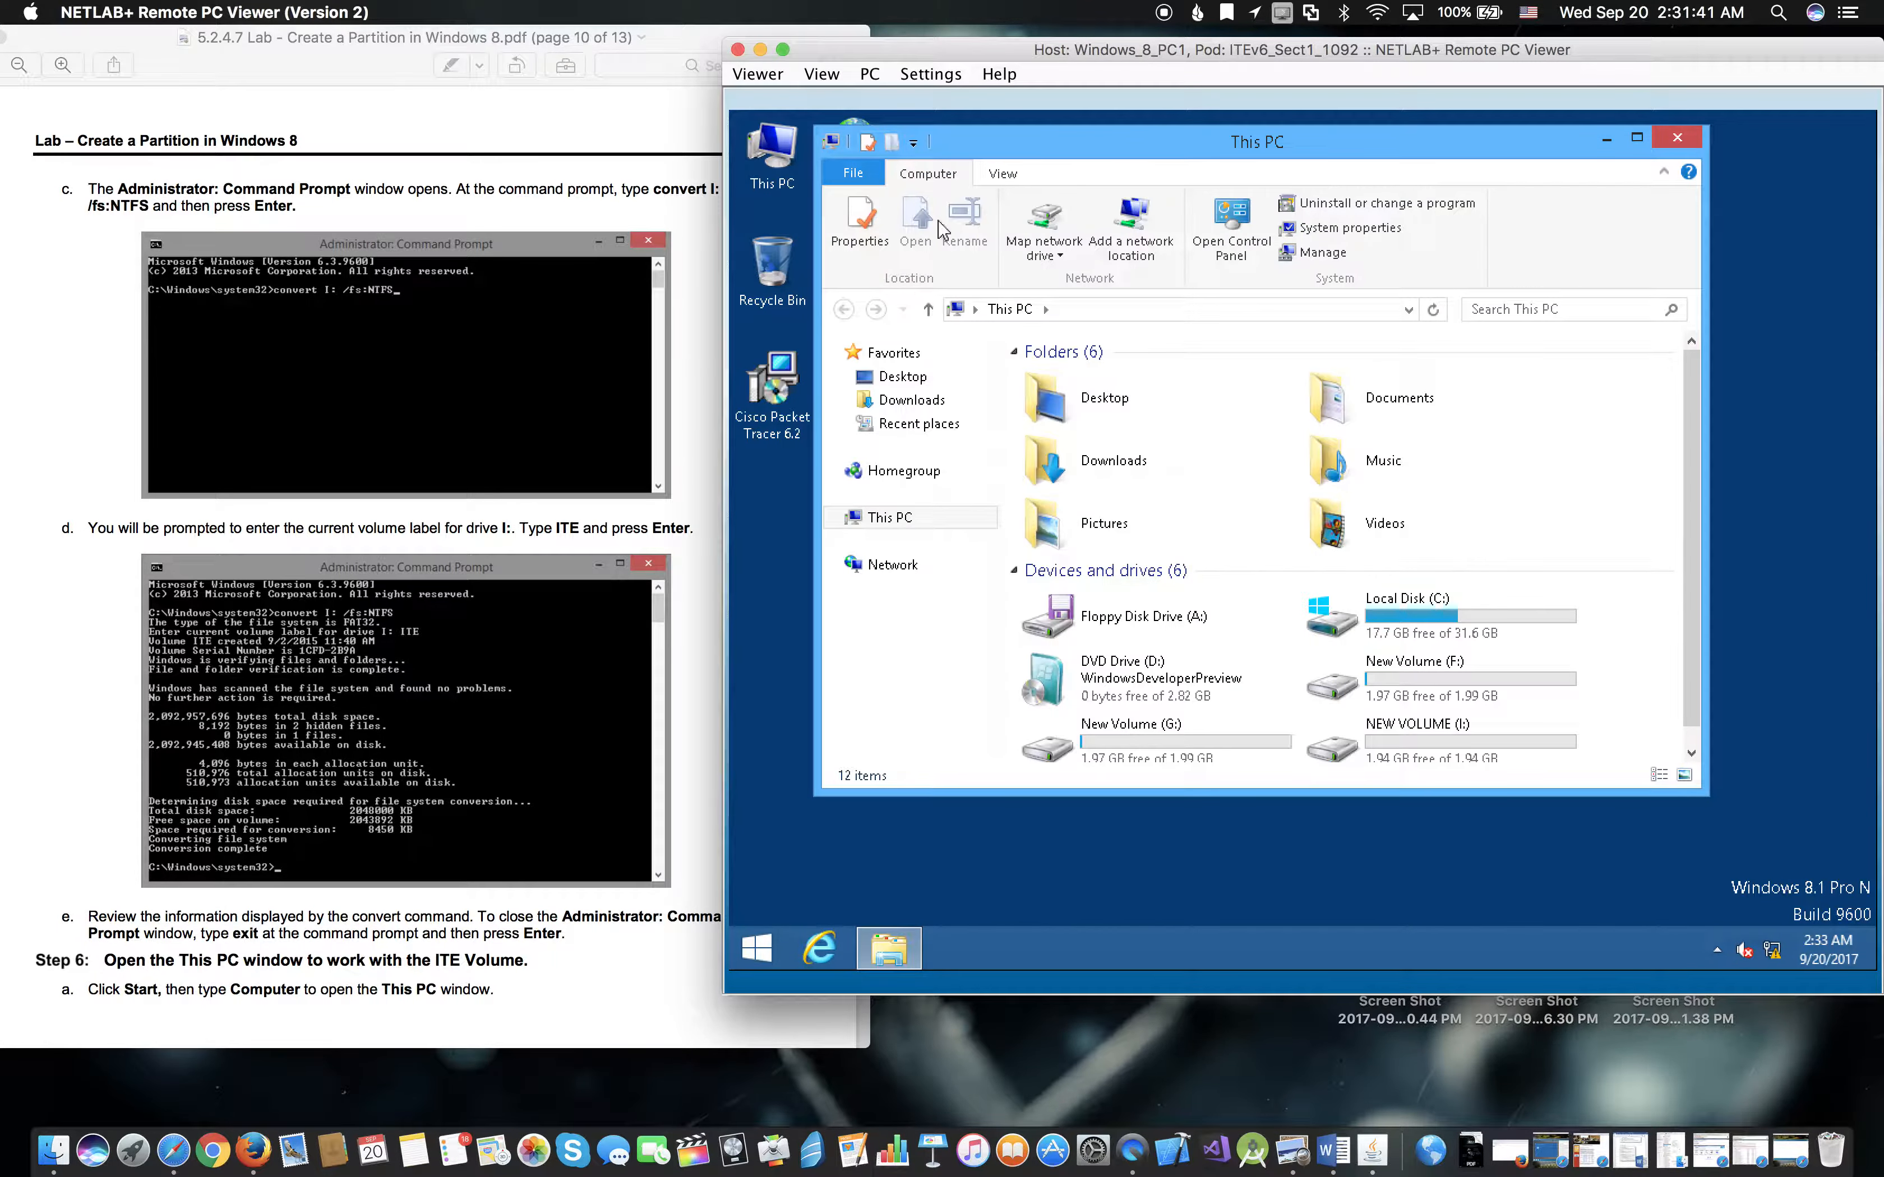
{"action": "double_click", "coordinate": [1412, 759]}
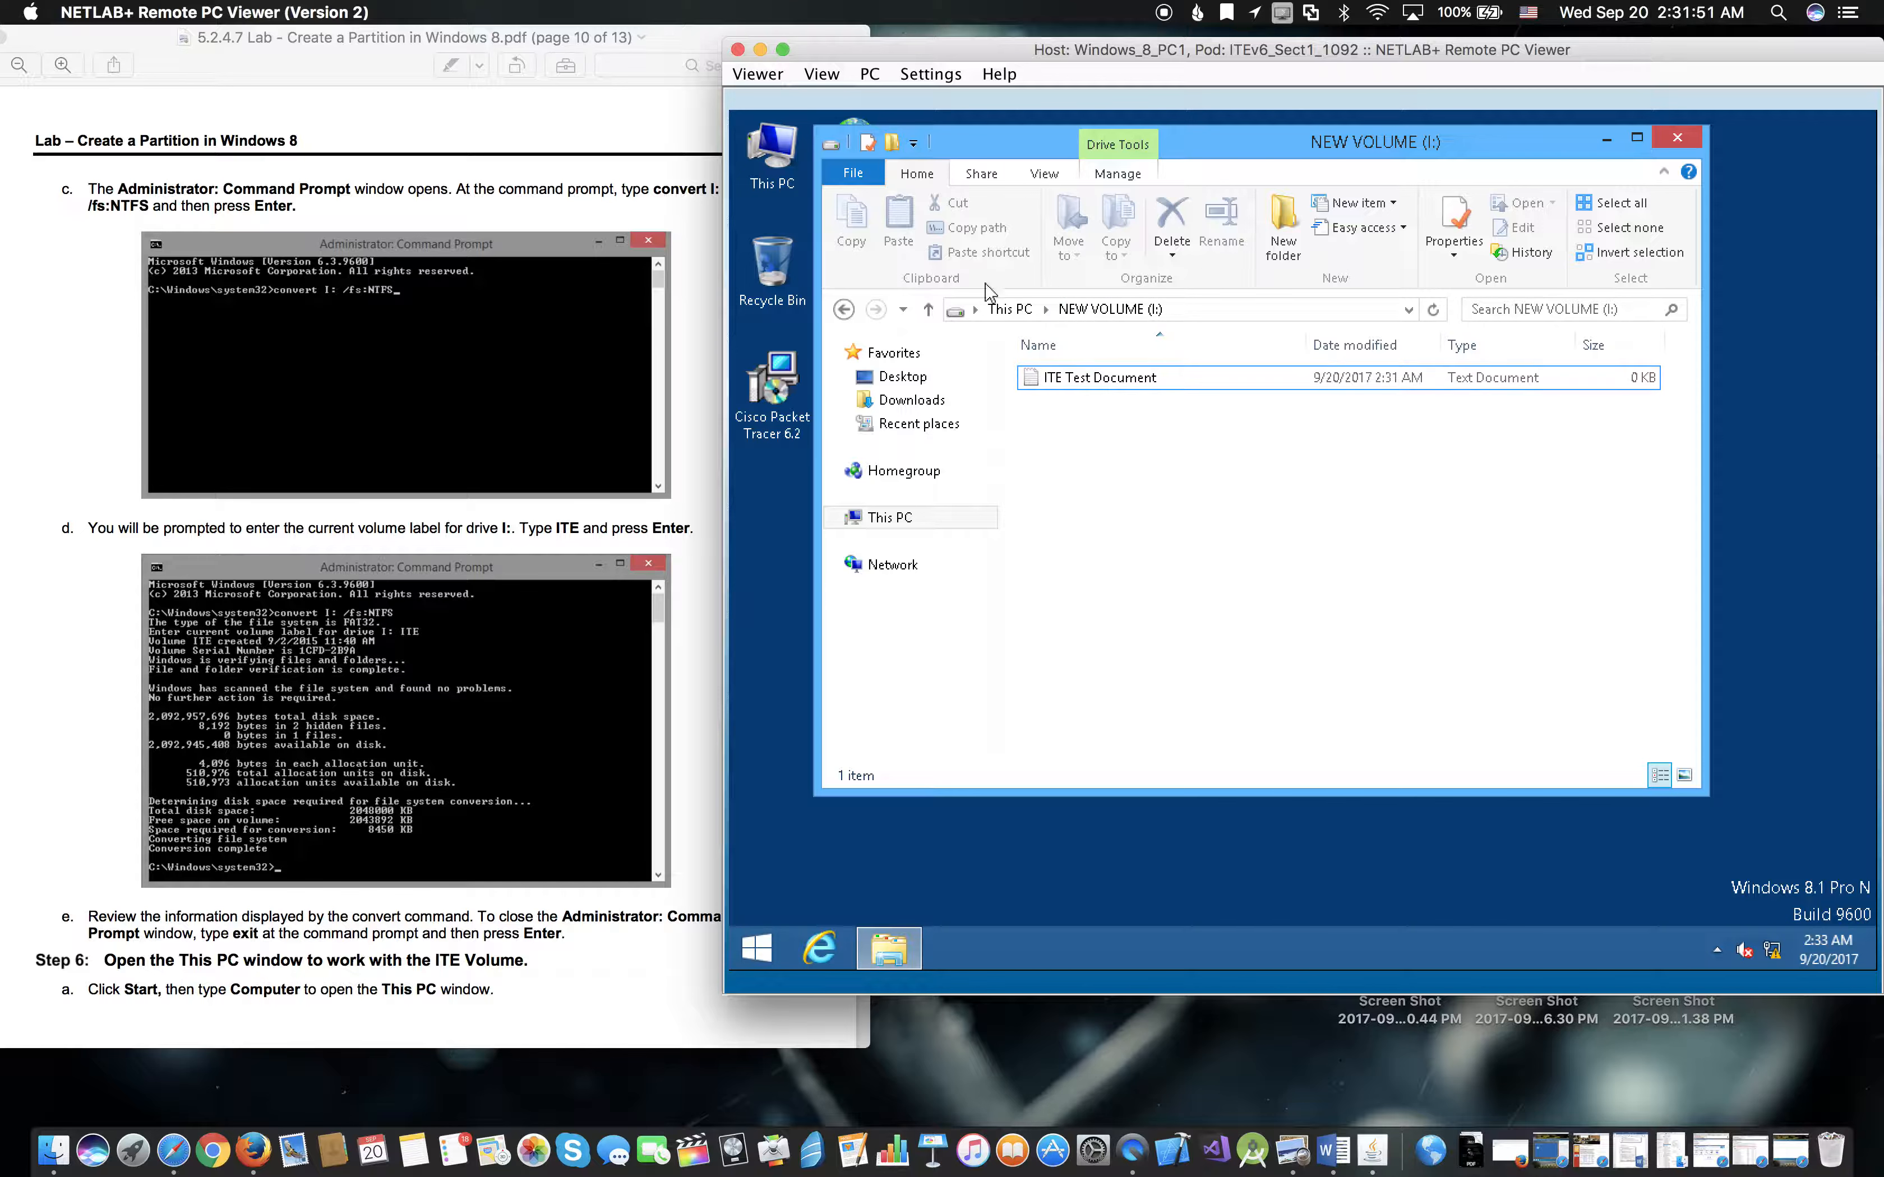
{"action": "left_click", "coordinate": [890, 518]}
{"action": "right_click", "coordinate": [1401, 757]}
{"action": "left_click", "coordinate": [1419, 717]}
{"action": "key", "text": "BackSpace"}
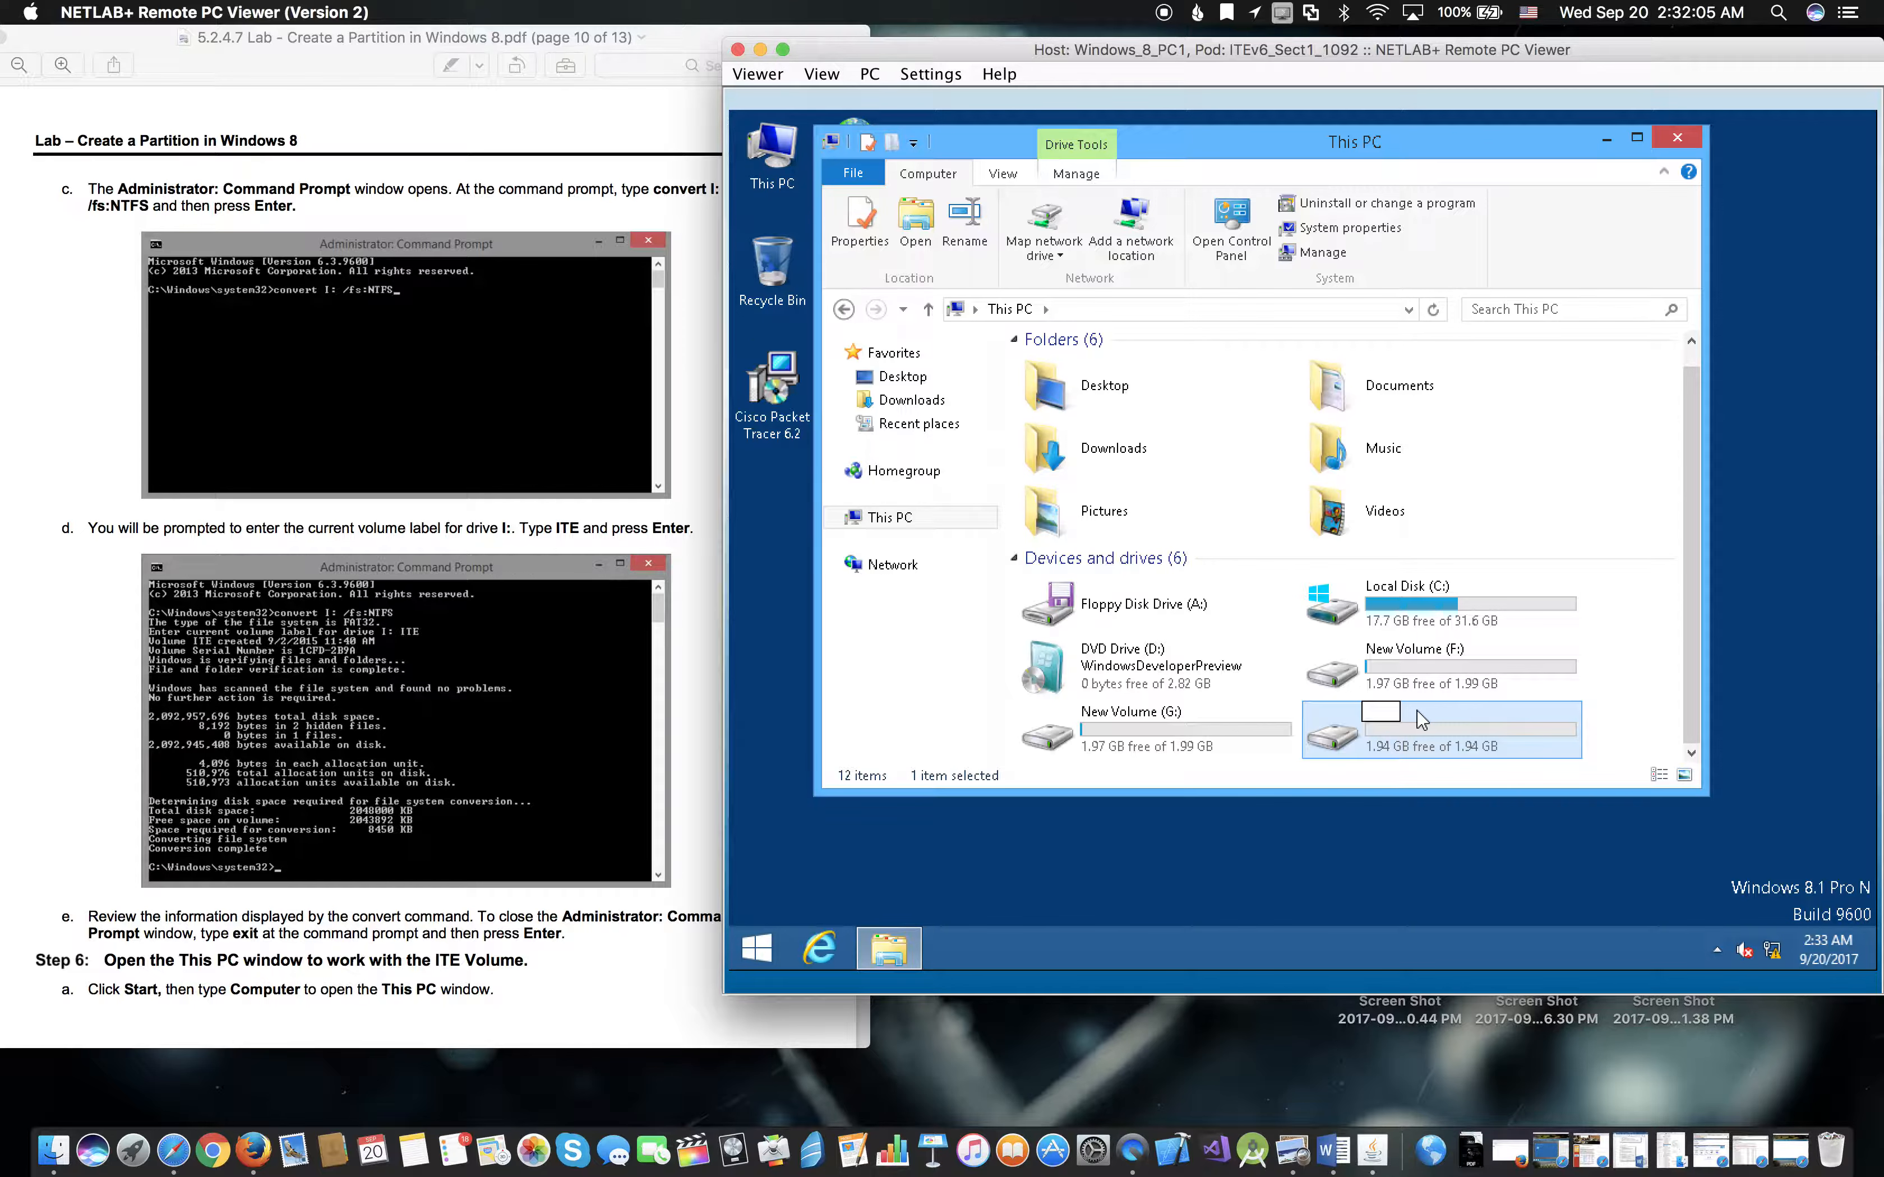
{"action": "type", "text": "ITE"}
{"action": "key", "text": "Return"}
{"action": "left_click", "coordinate": [1675, 140]}
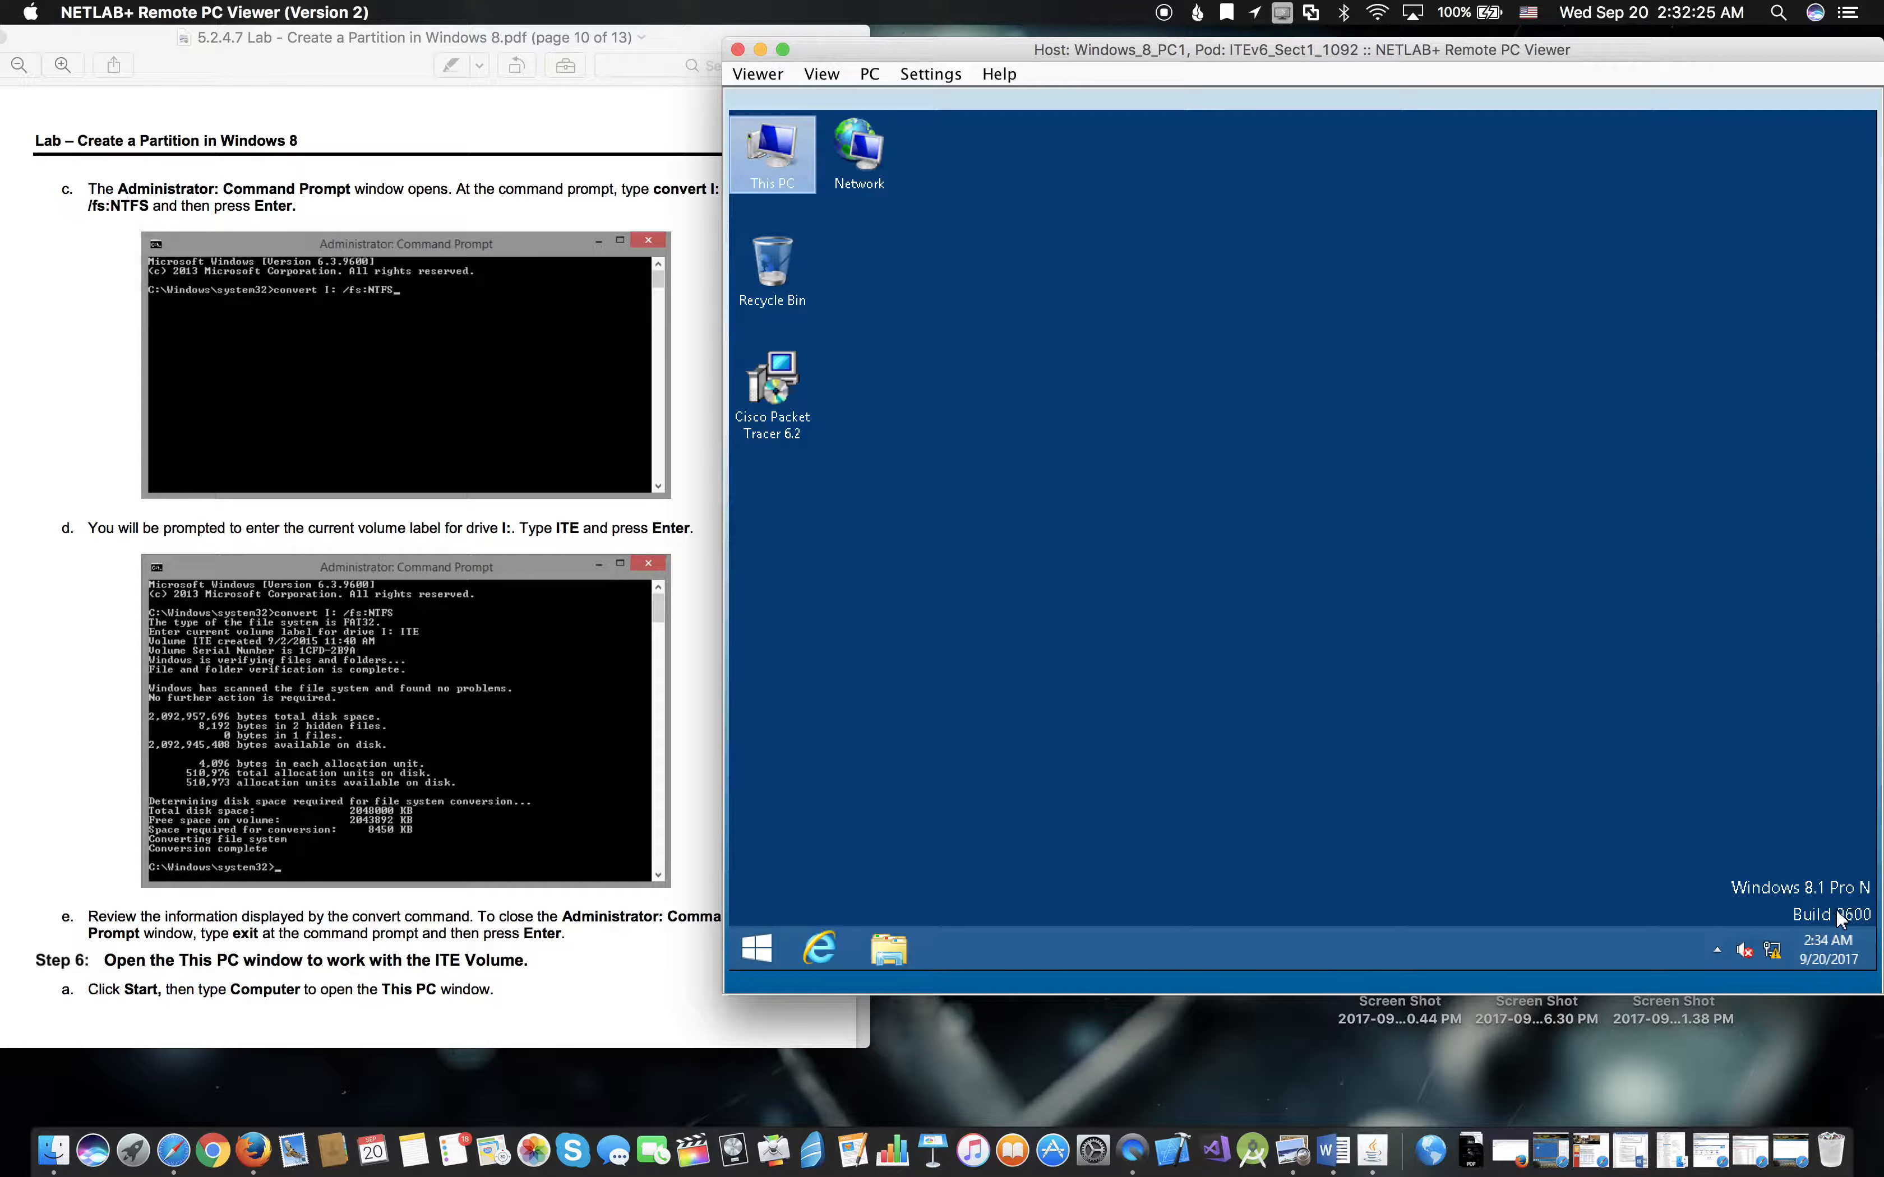
Step: Find Command Prompt by searching for cmd and start it with administrator rights
{"action": "mouse_move", "coordinate": [1878, 930]}
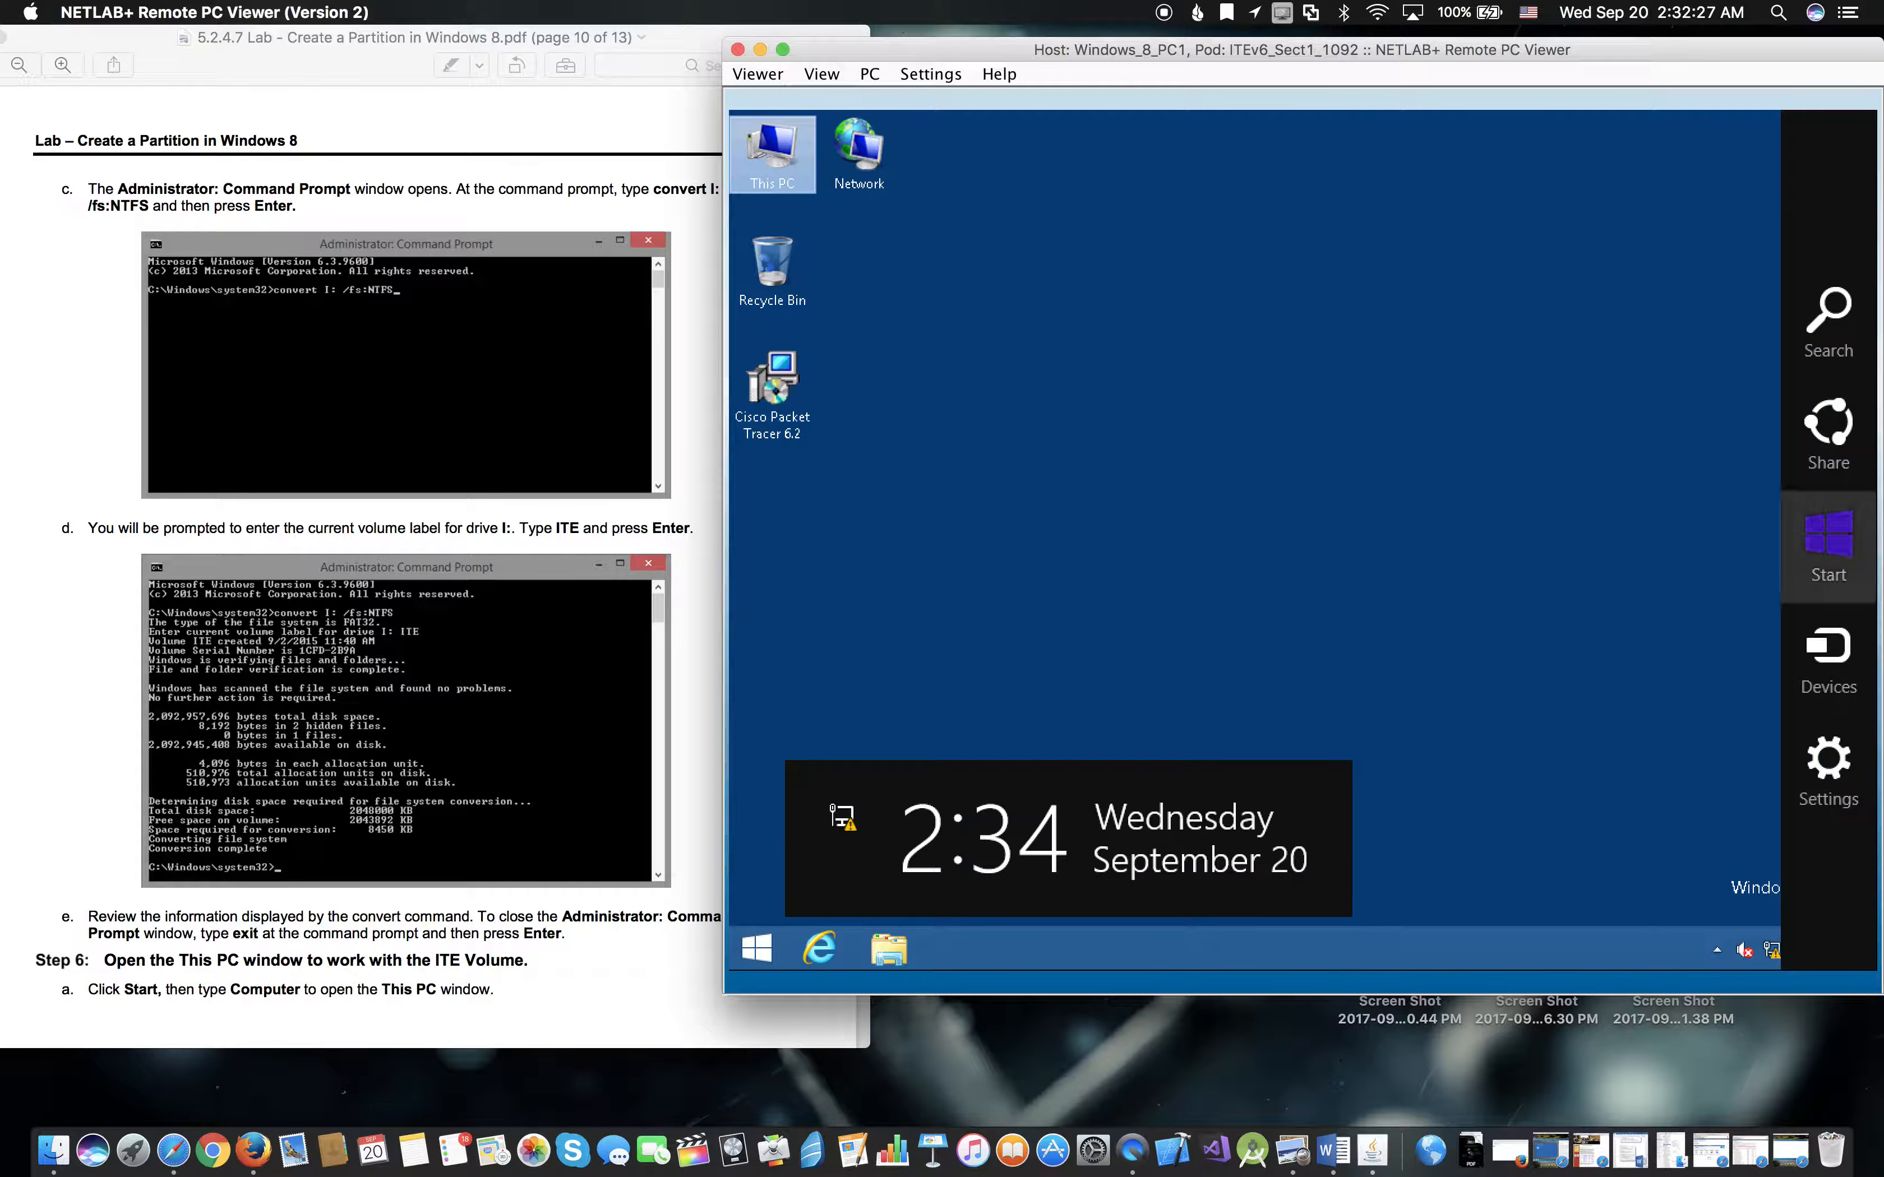
{"action": "left_click", "coordinate": [1831, 314]}
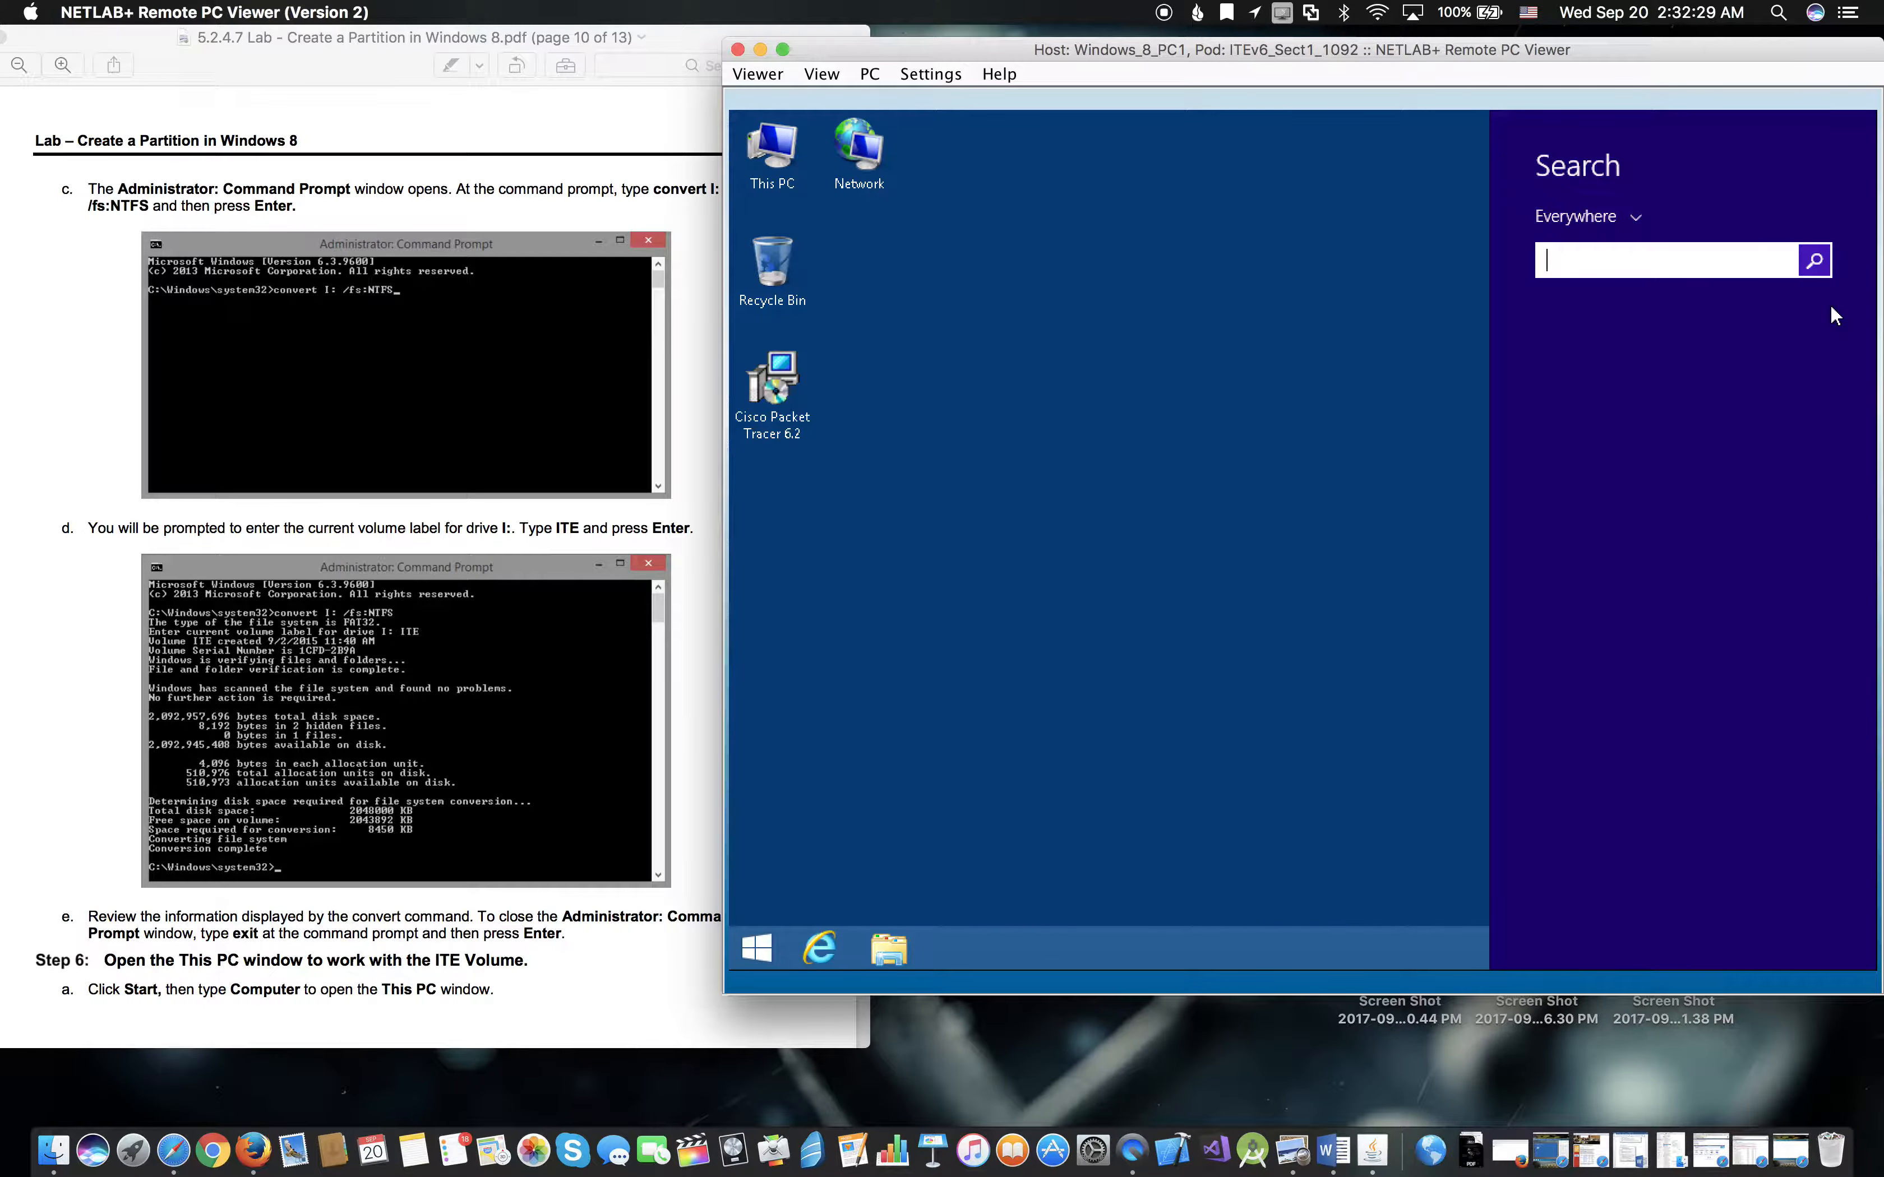
{"action": "type", "text": "cmd"}
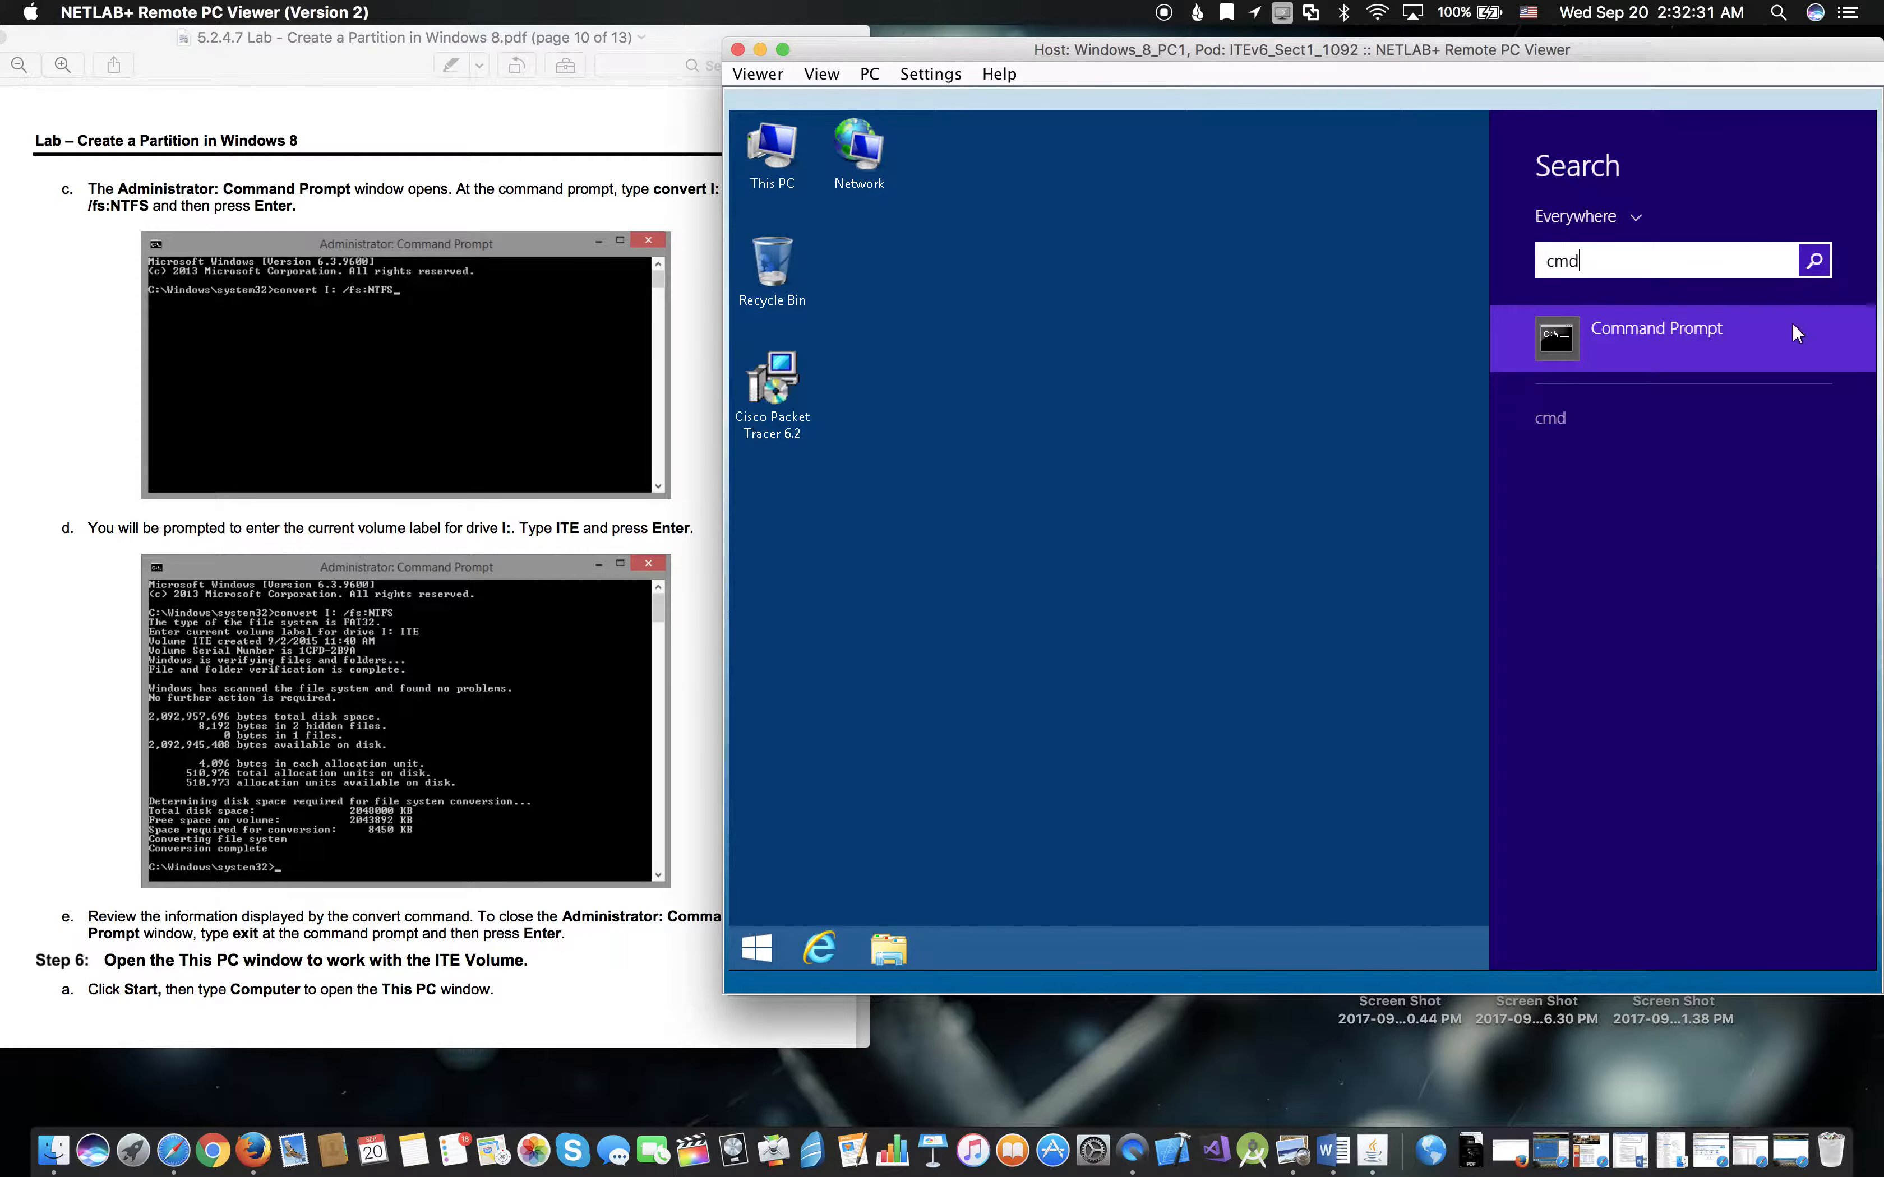
{"action": "right_click", "coordinate": [1742, 328]}
{"action": "left_click", "coordinate": [1654, 516]}
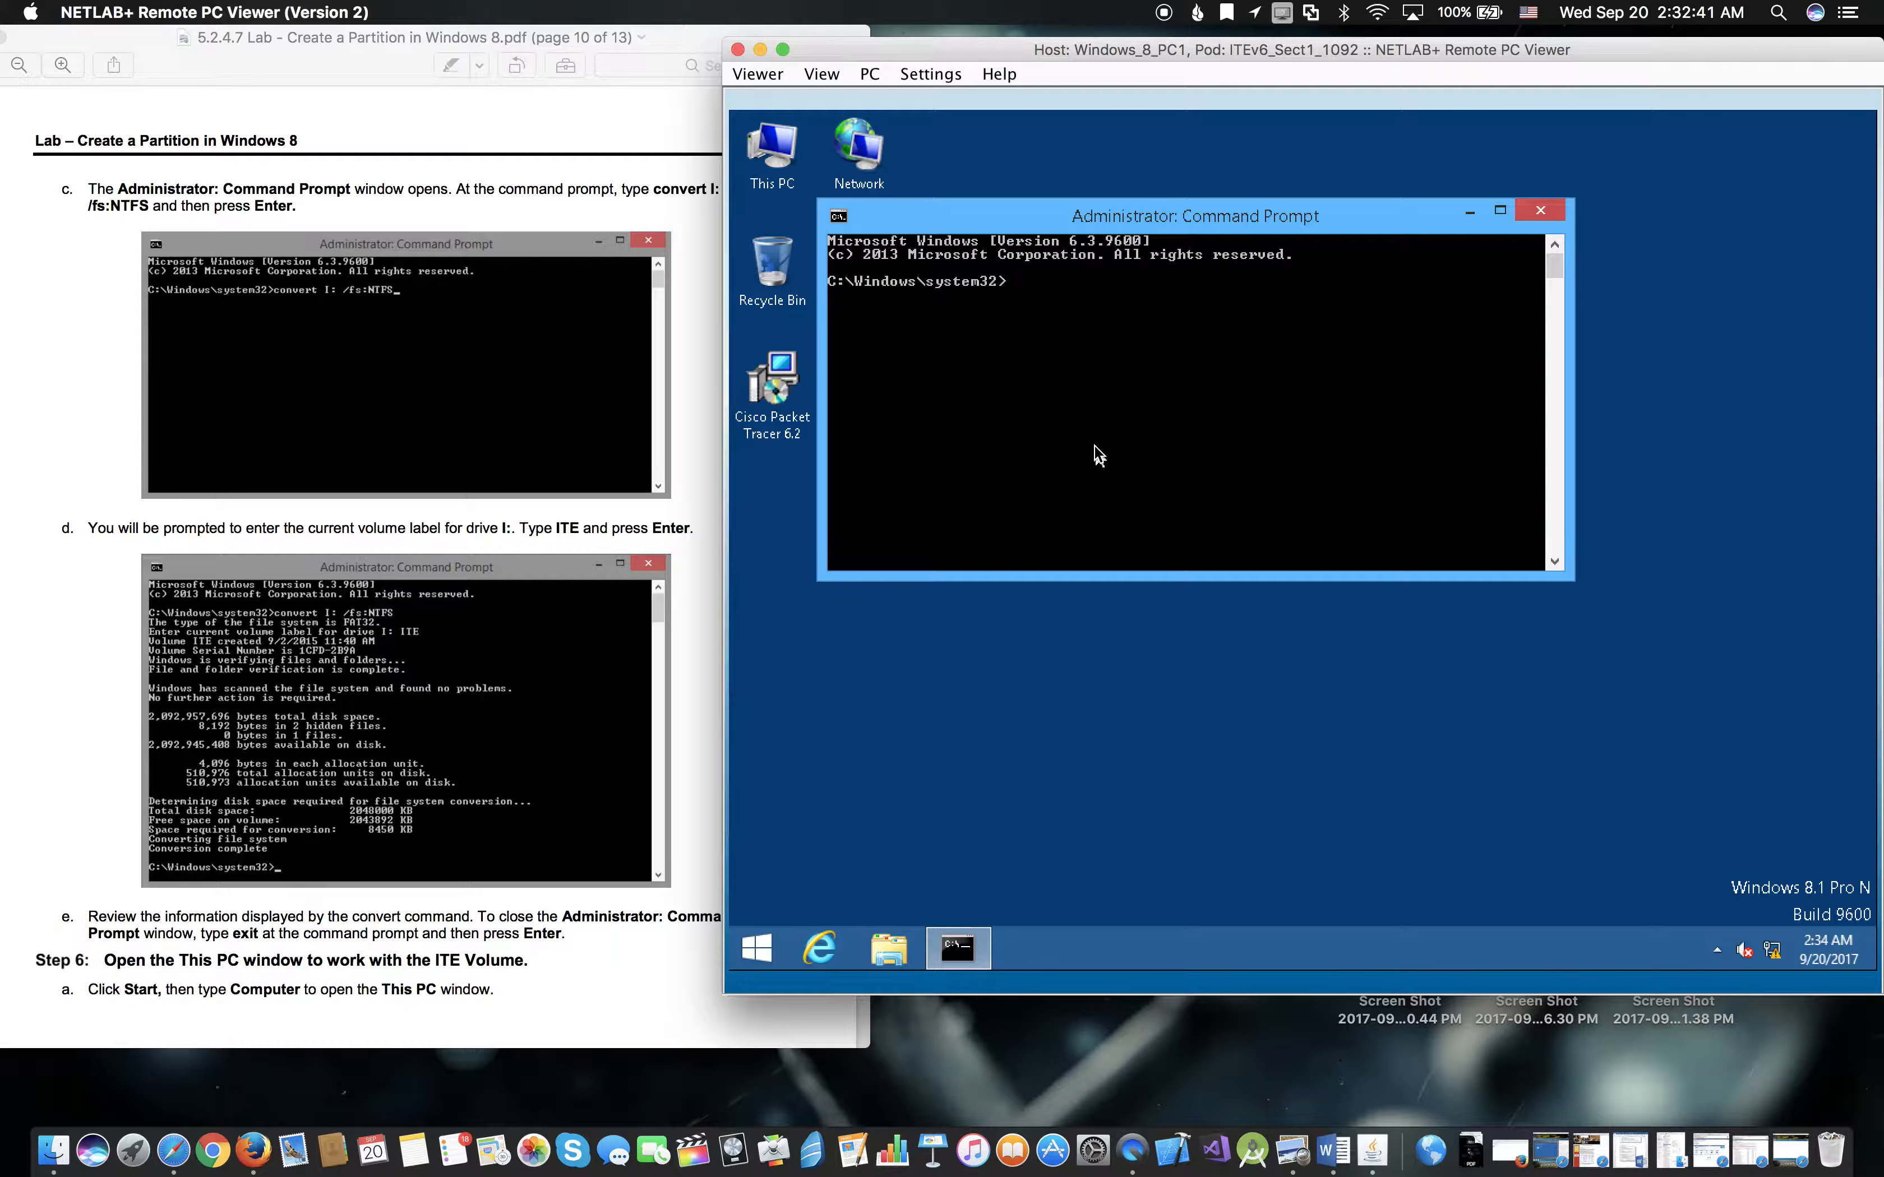
Step: Convert drive I: with the command convert I:/fs:NTFS, giving ITE as the current volume label, and close Command Prompt
{"action": "type", "text": "con"}
{"action": "type", "text": " I:/vert"}
{"action": "type", "text": "fs"}
{"action": "type", "text": ":"}
{"action": "type", "text": "NTFS"}
{"action": "key", "text": "Return"}
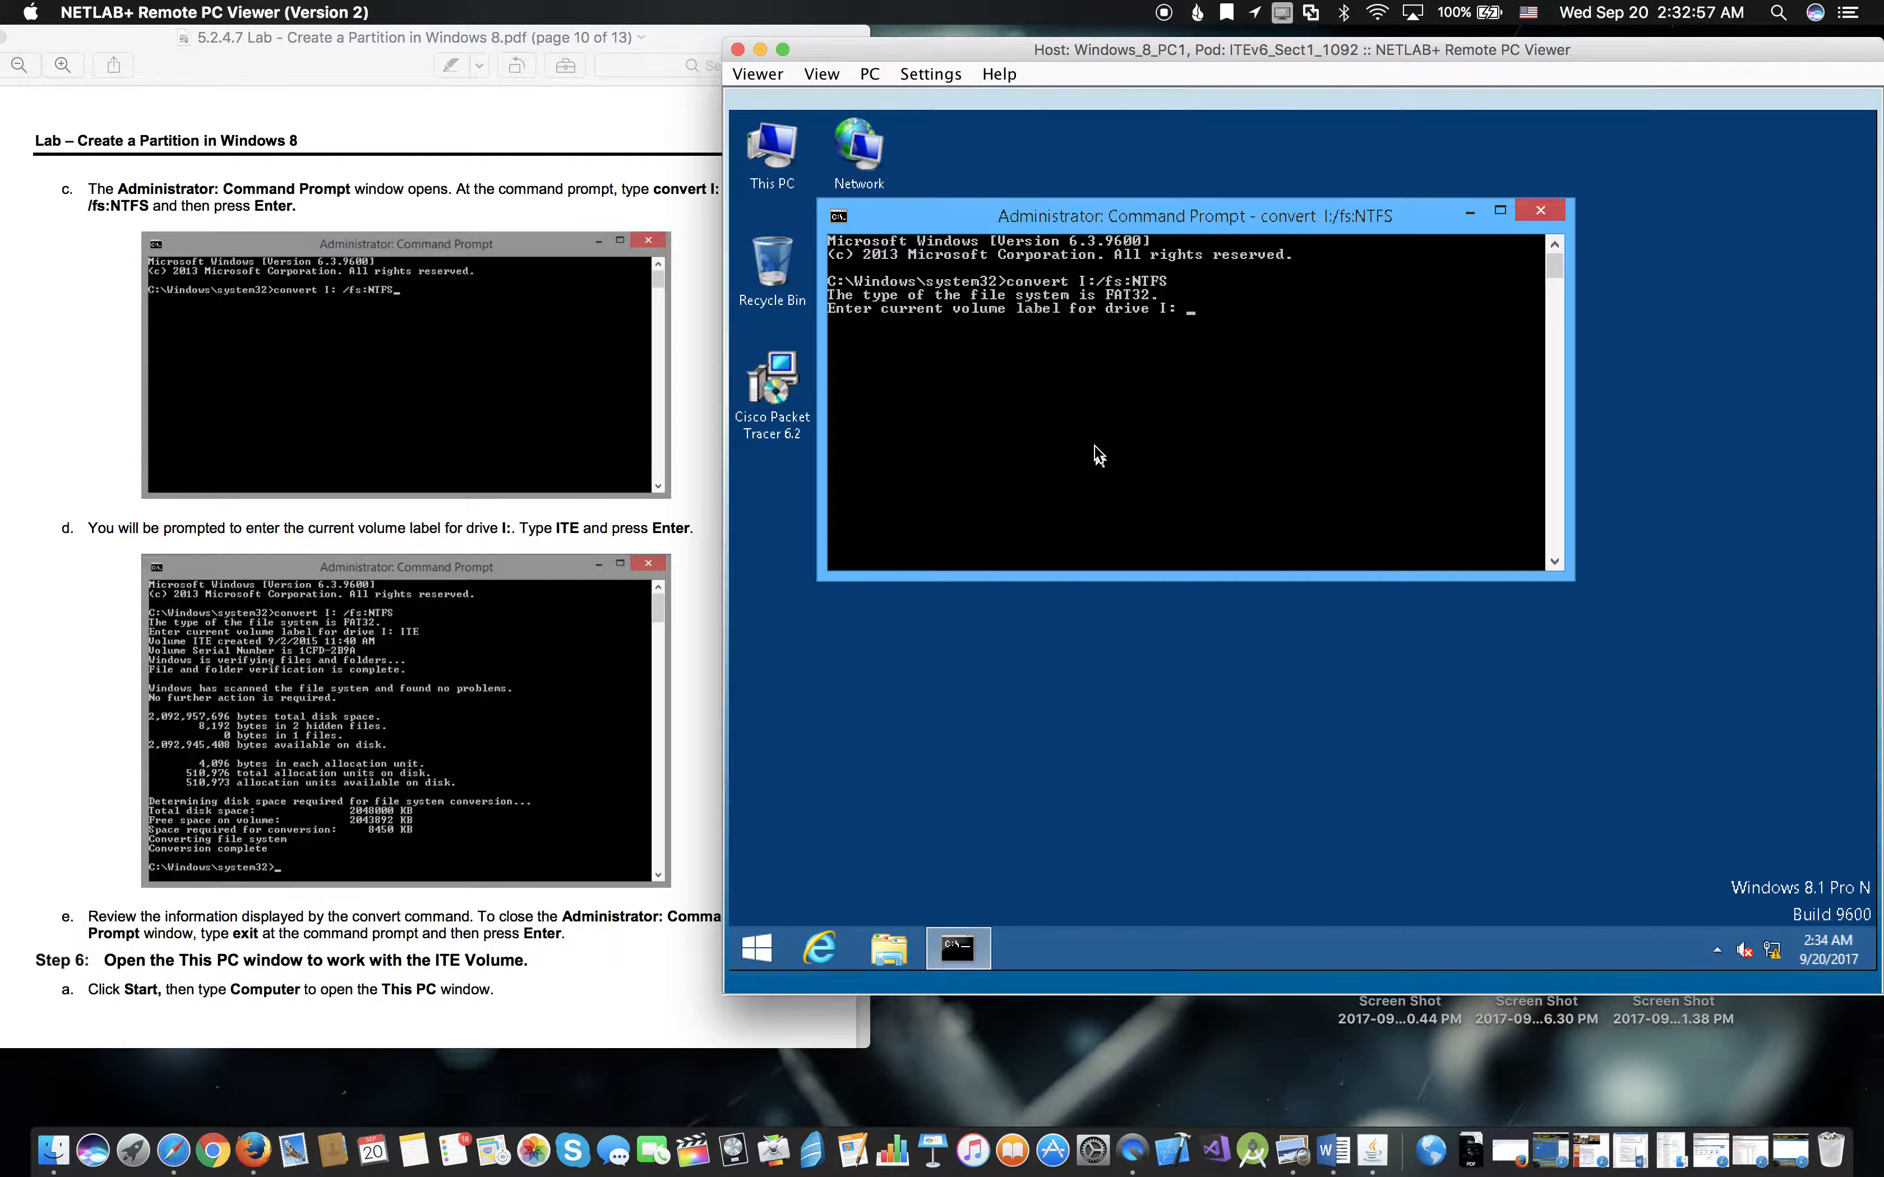
{"action": "type", "text": "ITE"}
{"action": "key", "text": "Return"}
{"action": "scroll", "coordinate": [359, 545], "scroll_direction": "down", "scroll_amount": 10}
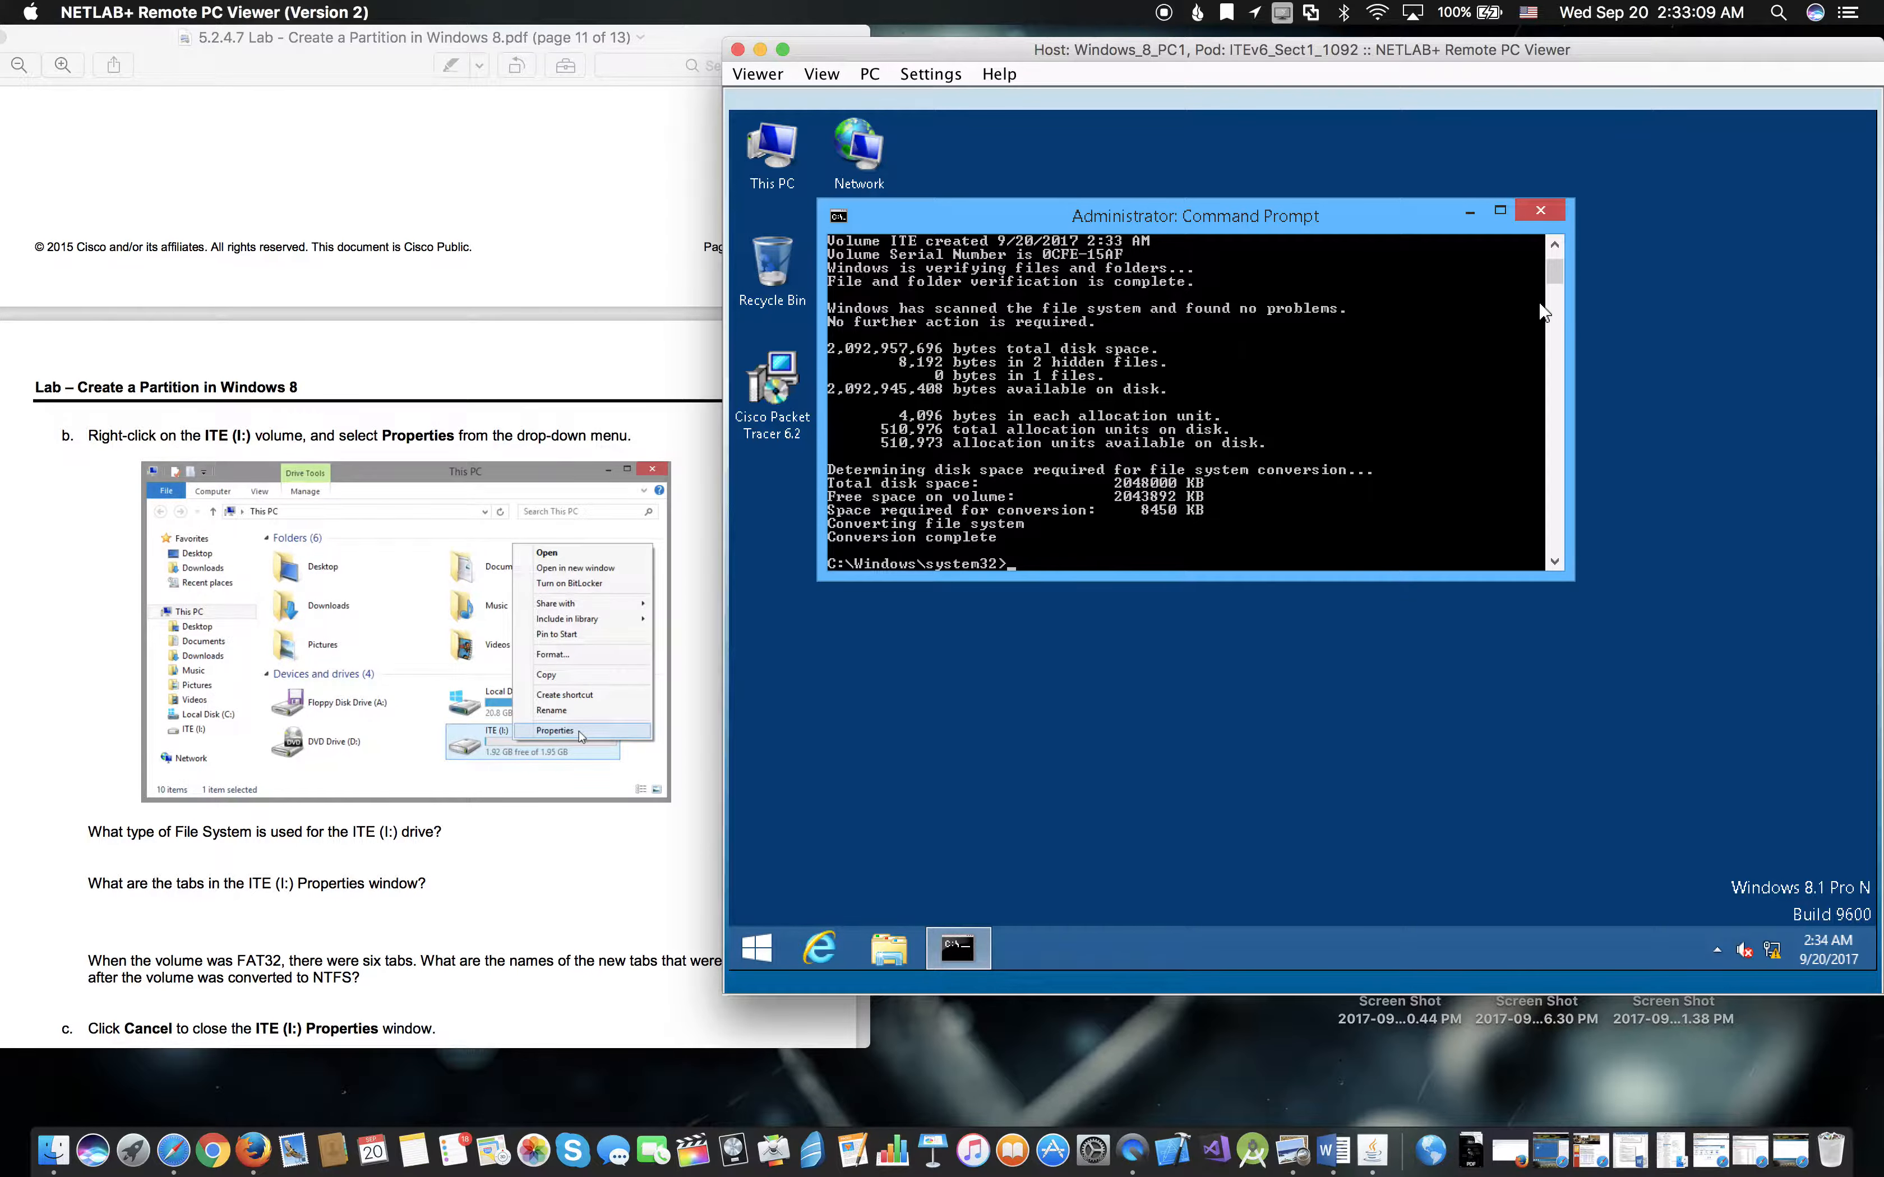
{"action": "left_click", "coordinate": [1540, 211]}
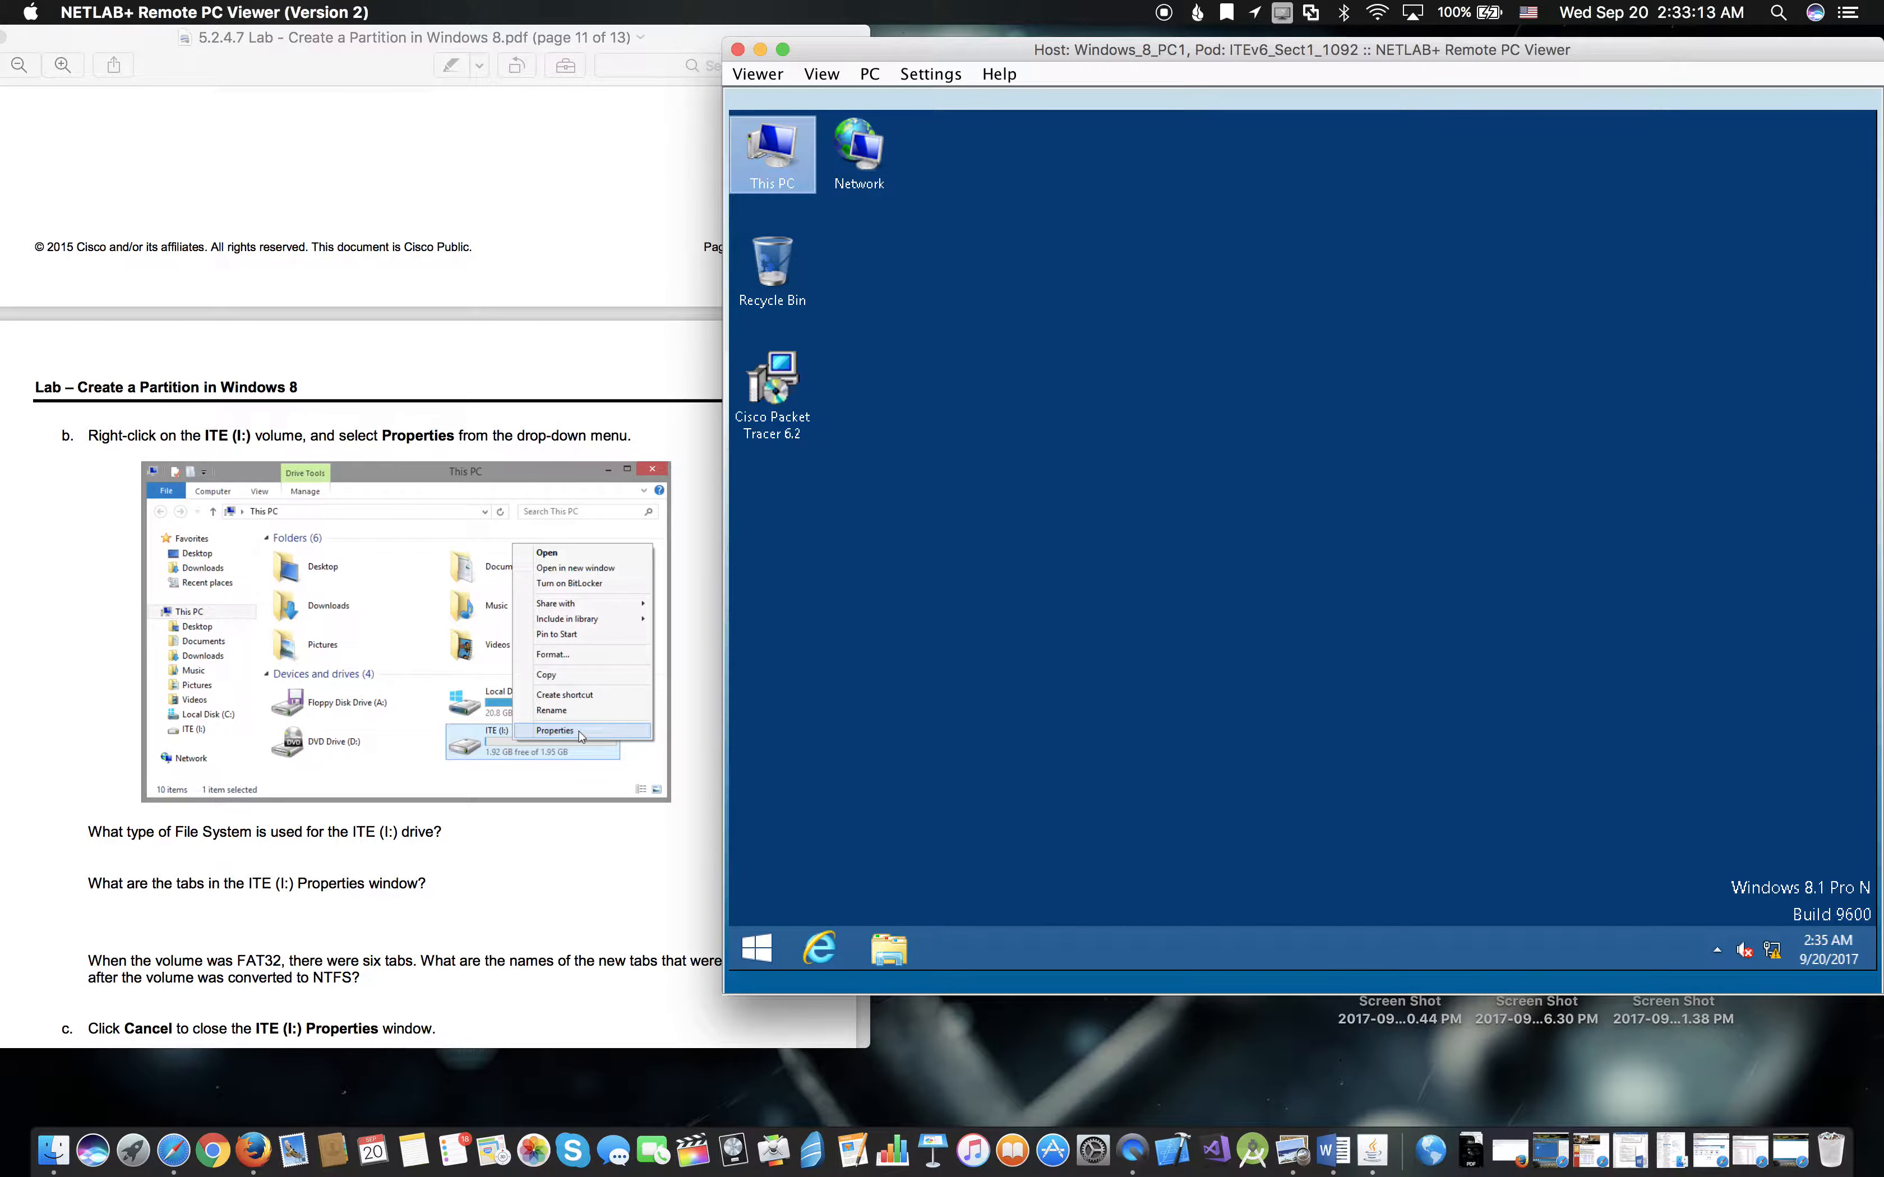
Step: Open This PC, view the computer's system properties and close the System window
{"action": "double_click", "coordinate": [778, 156]}
{"action": "left_click", "coordinate": [858, 222]}
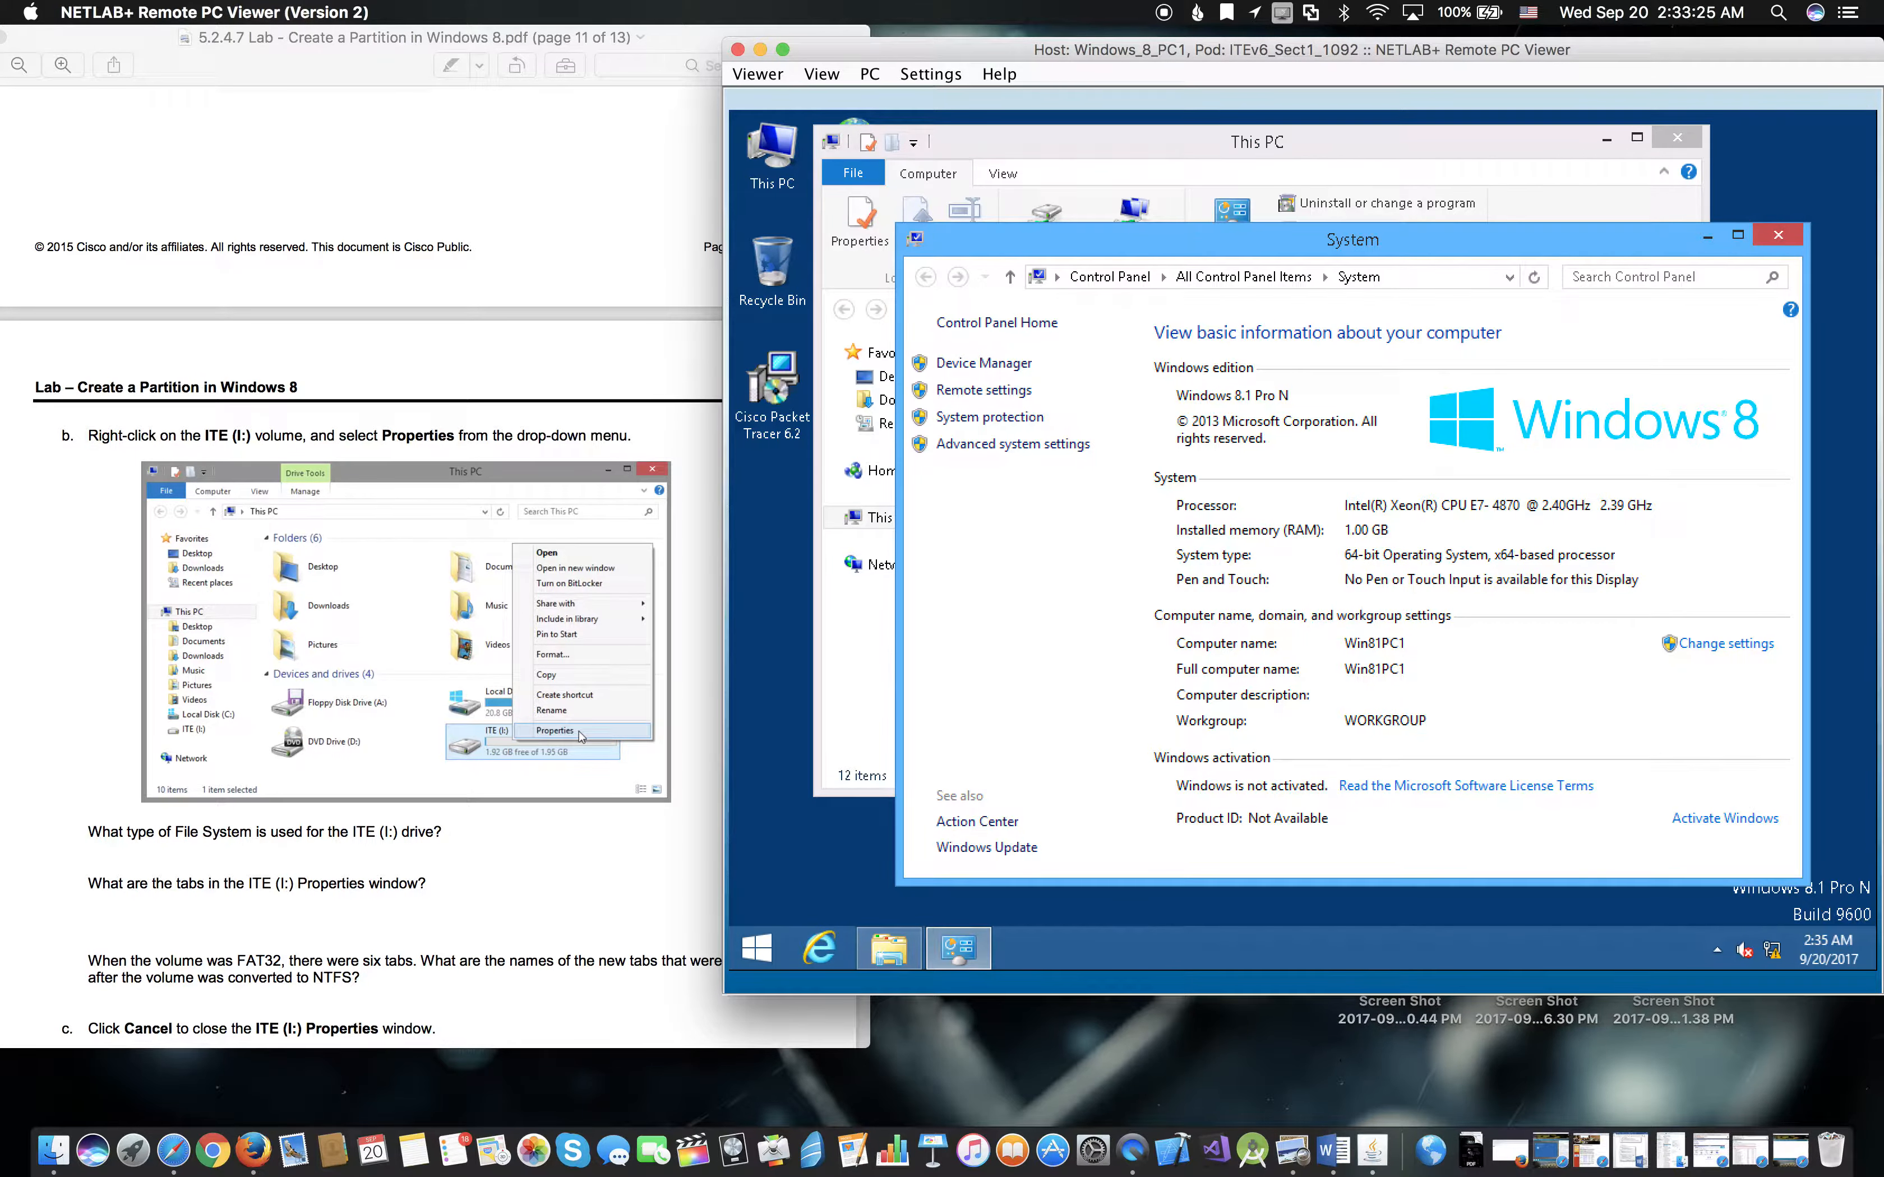
{"action": "left_click", "coordinate": [1777, 238]}
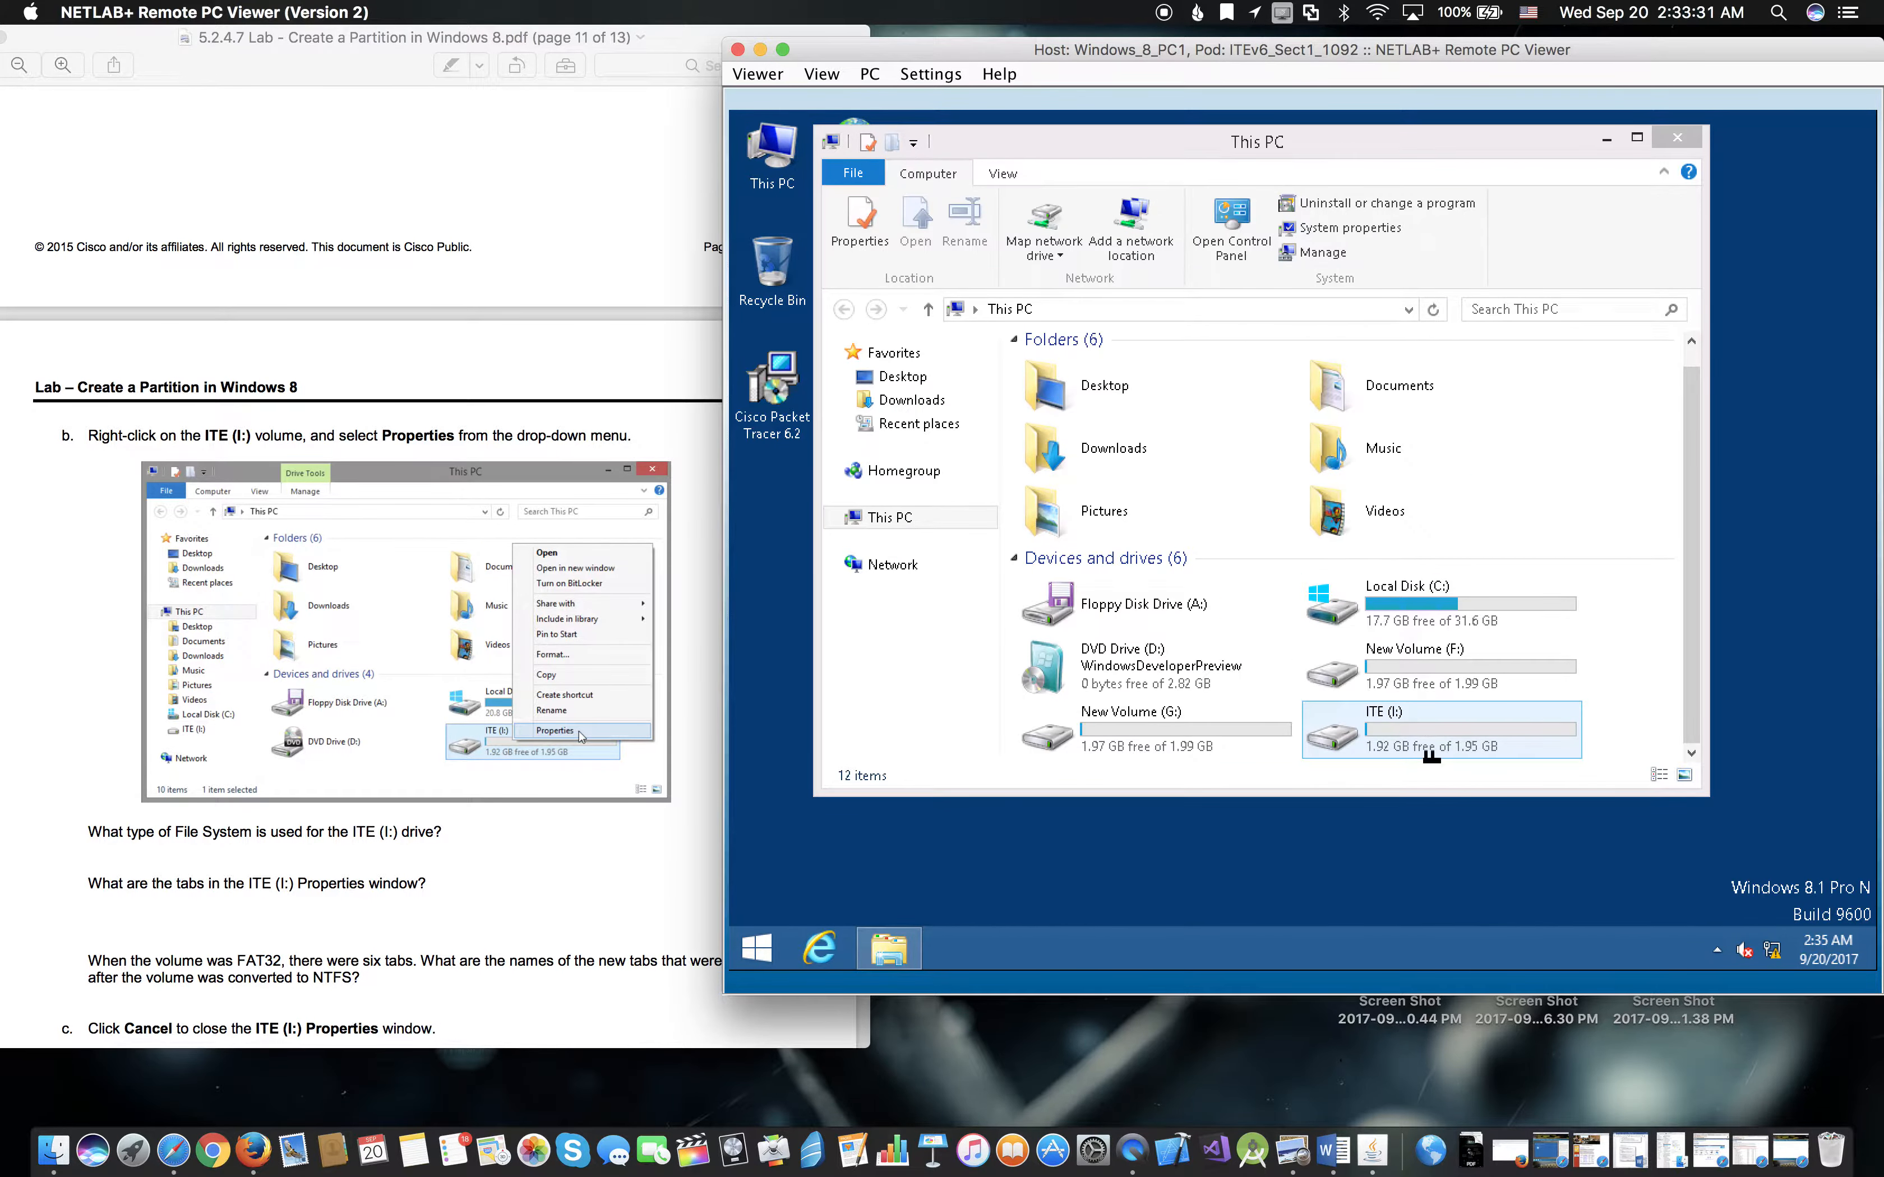
Step: Display the properties of the ITE (I:) drive, check its file system and tabs, and close the dialog
{"action": "right_click", "coordinate": [1427, 718]}
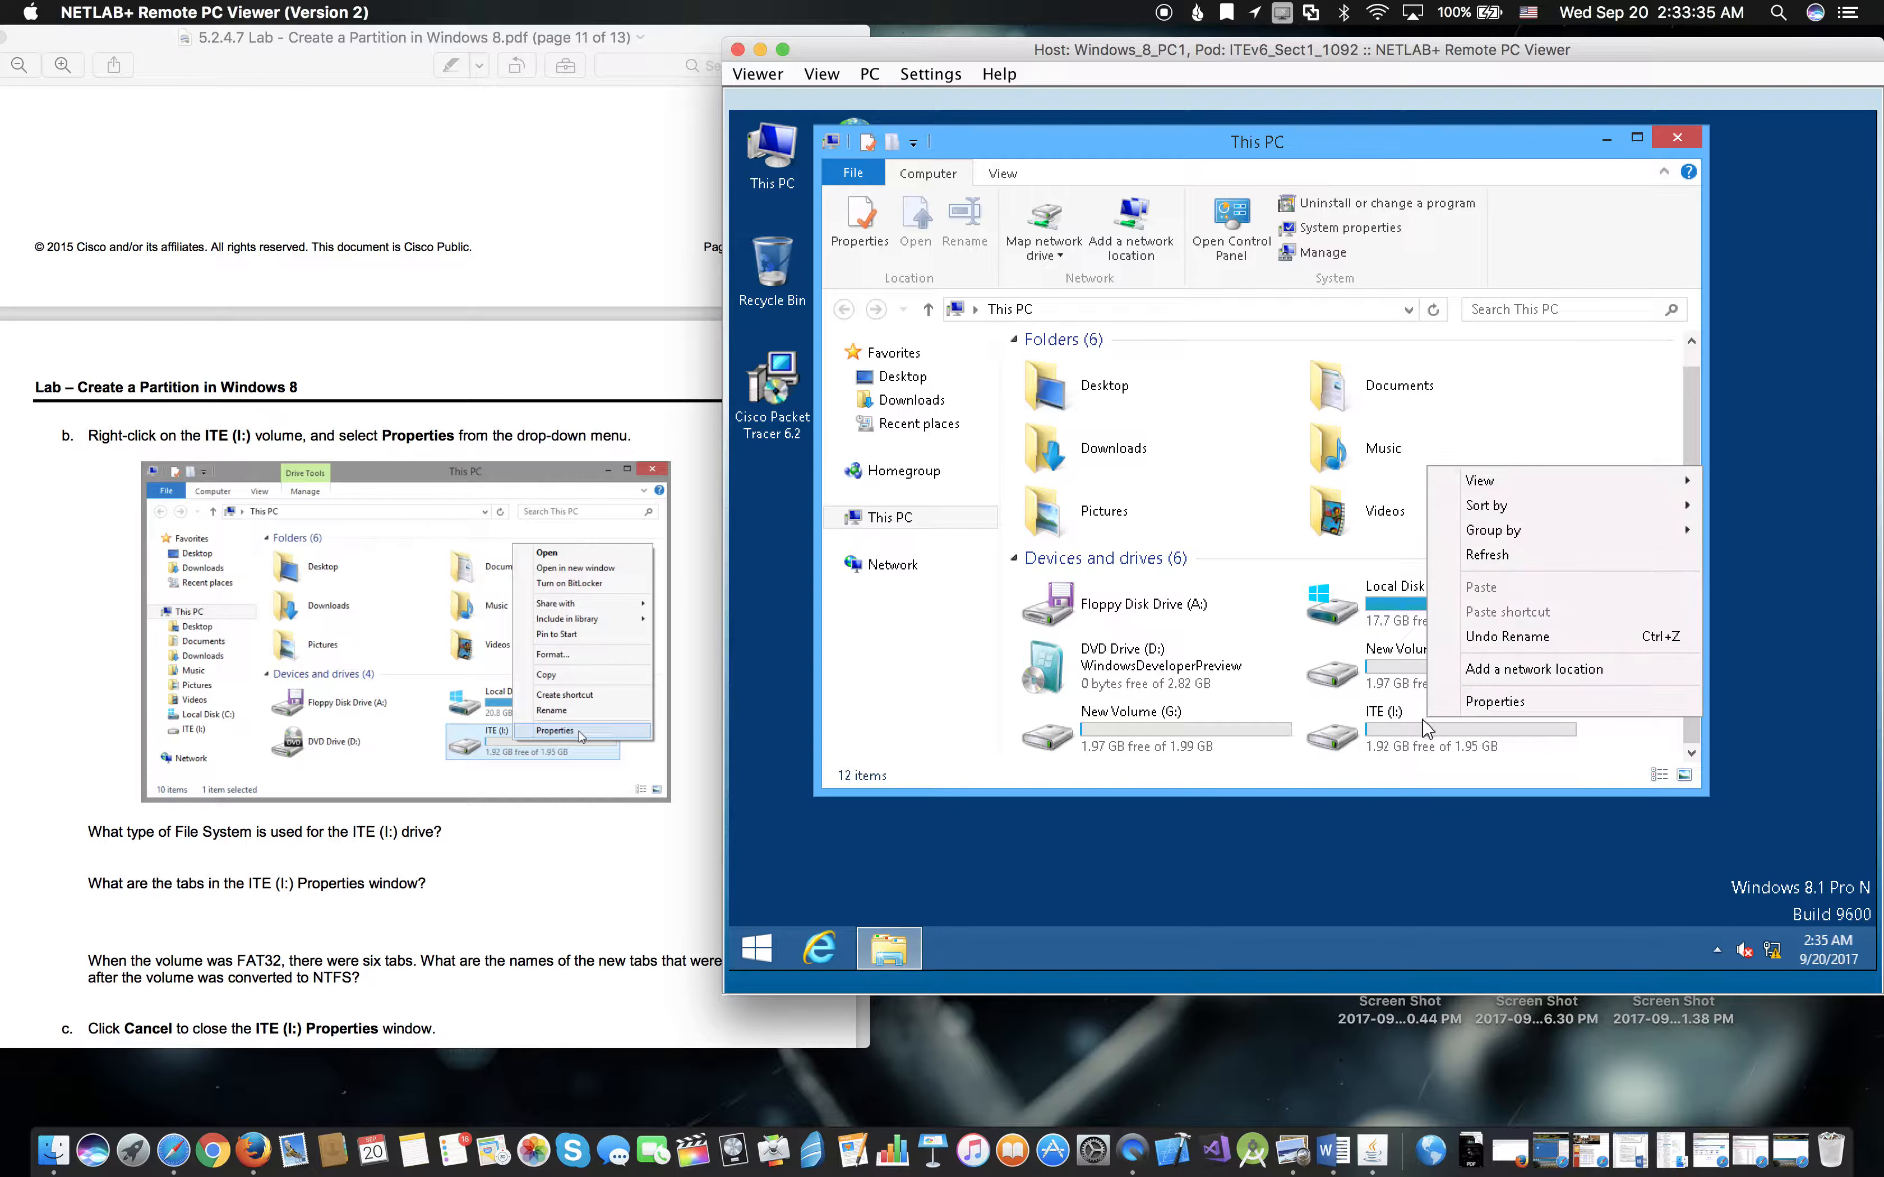
{"action": "left_click", "coordinate": [1428, 732]}
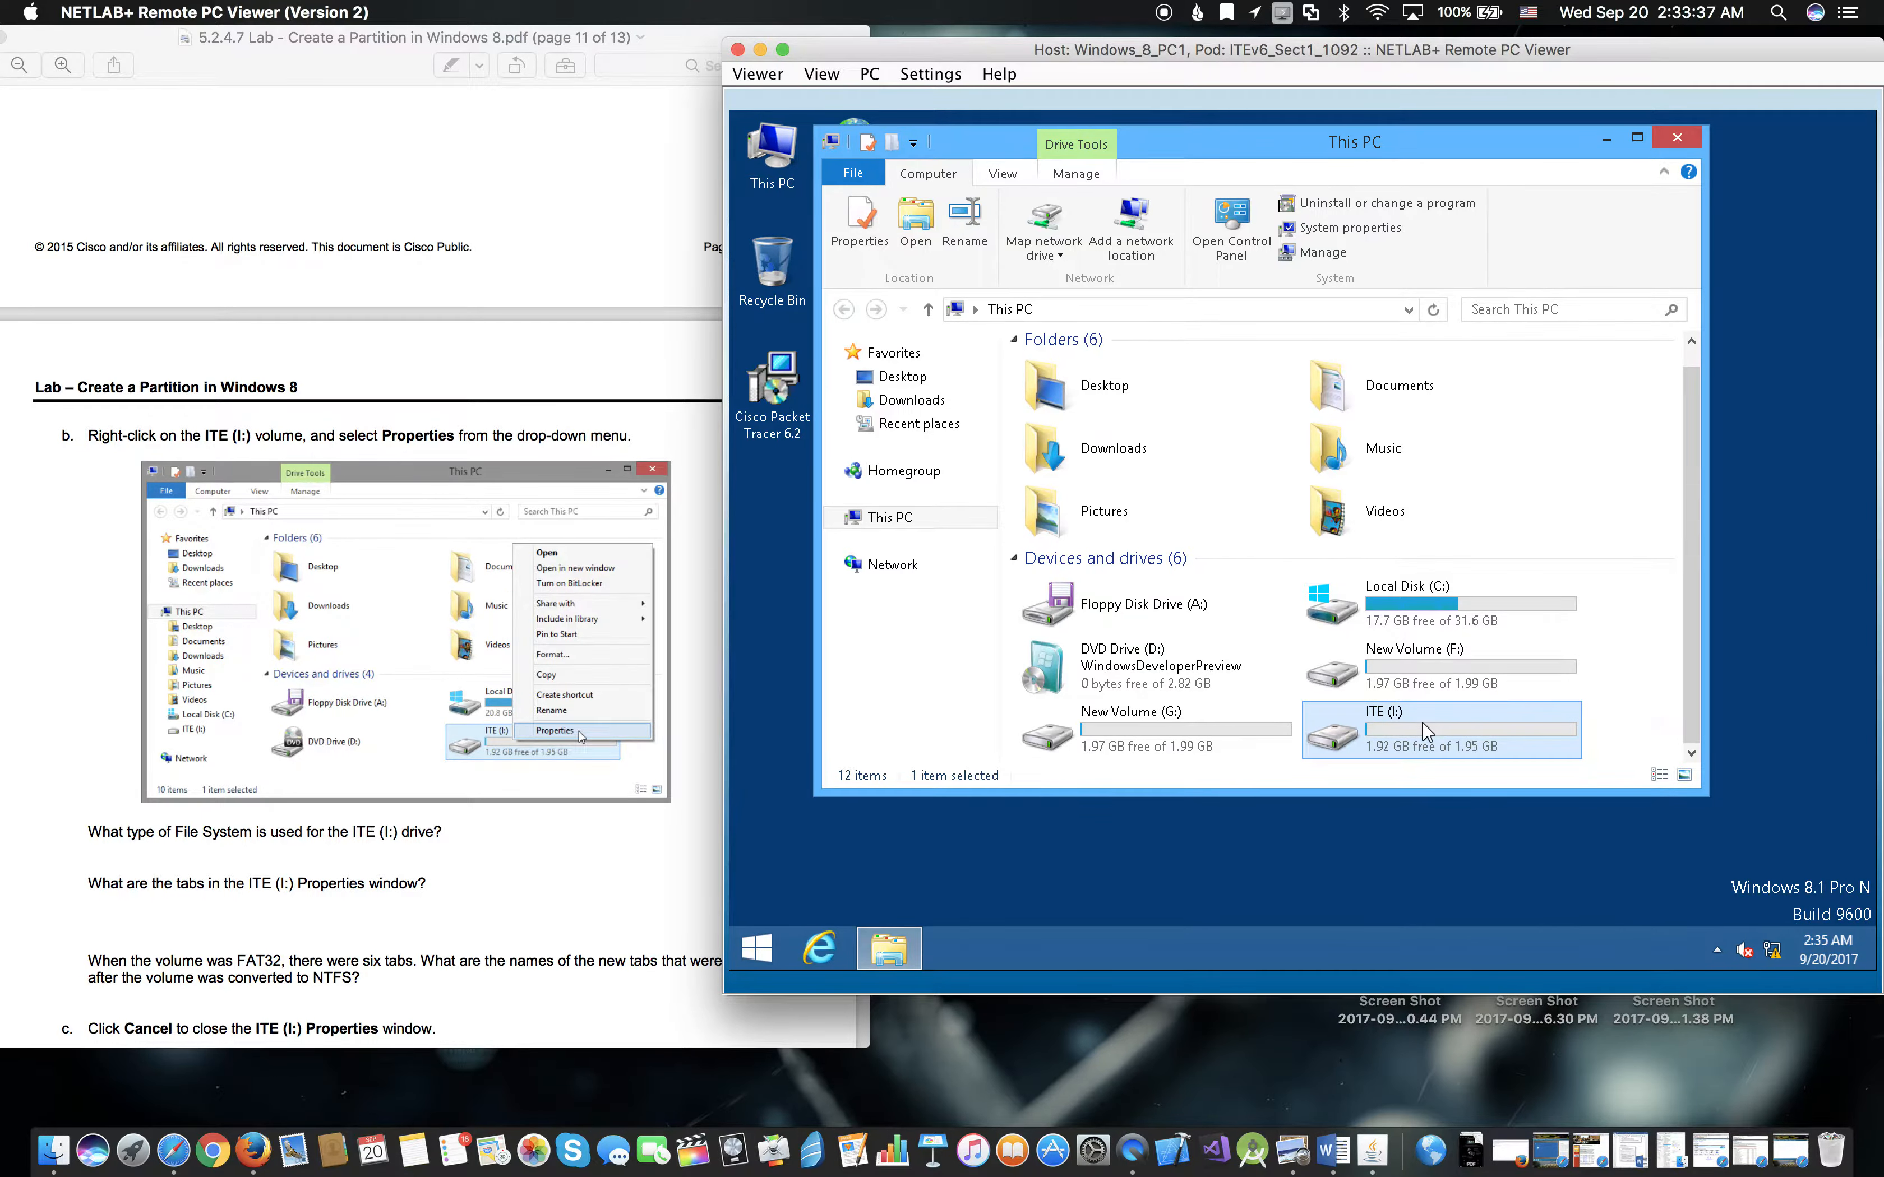
{"action": "right_click", "coordinate": [1427, 732]}
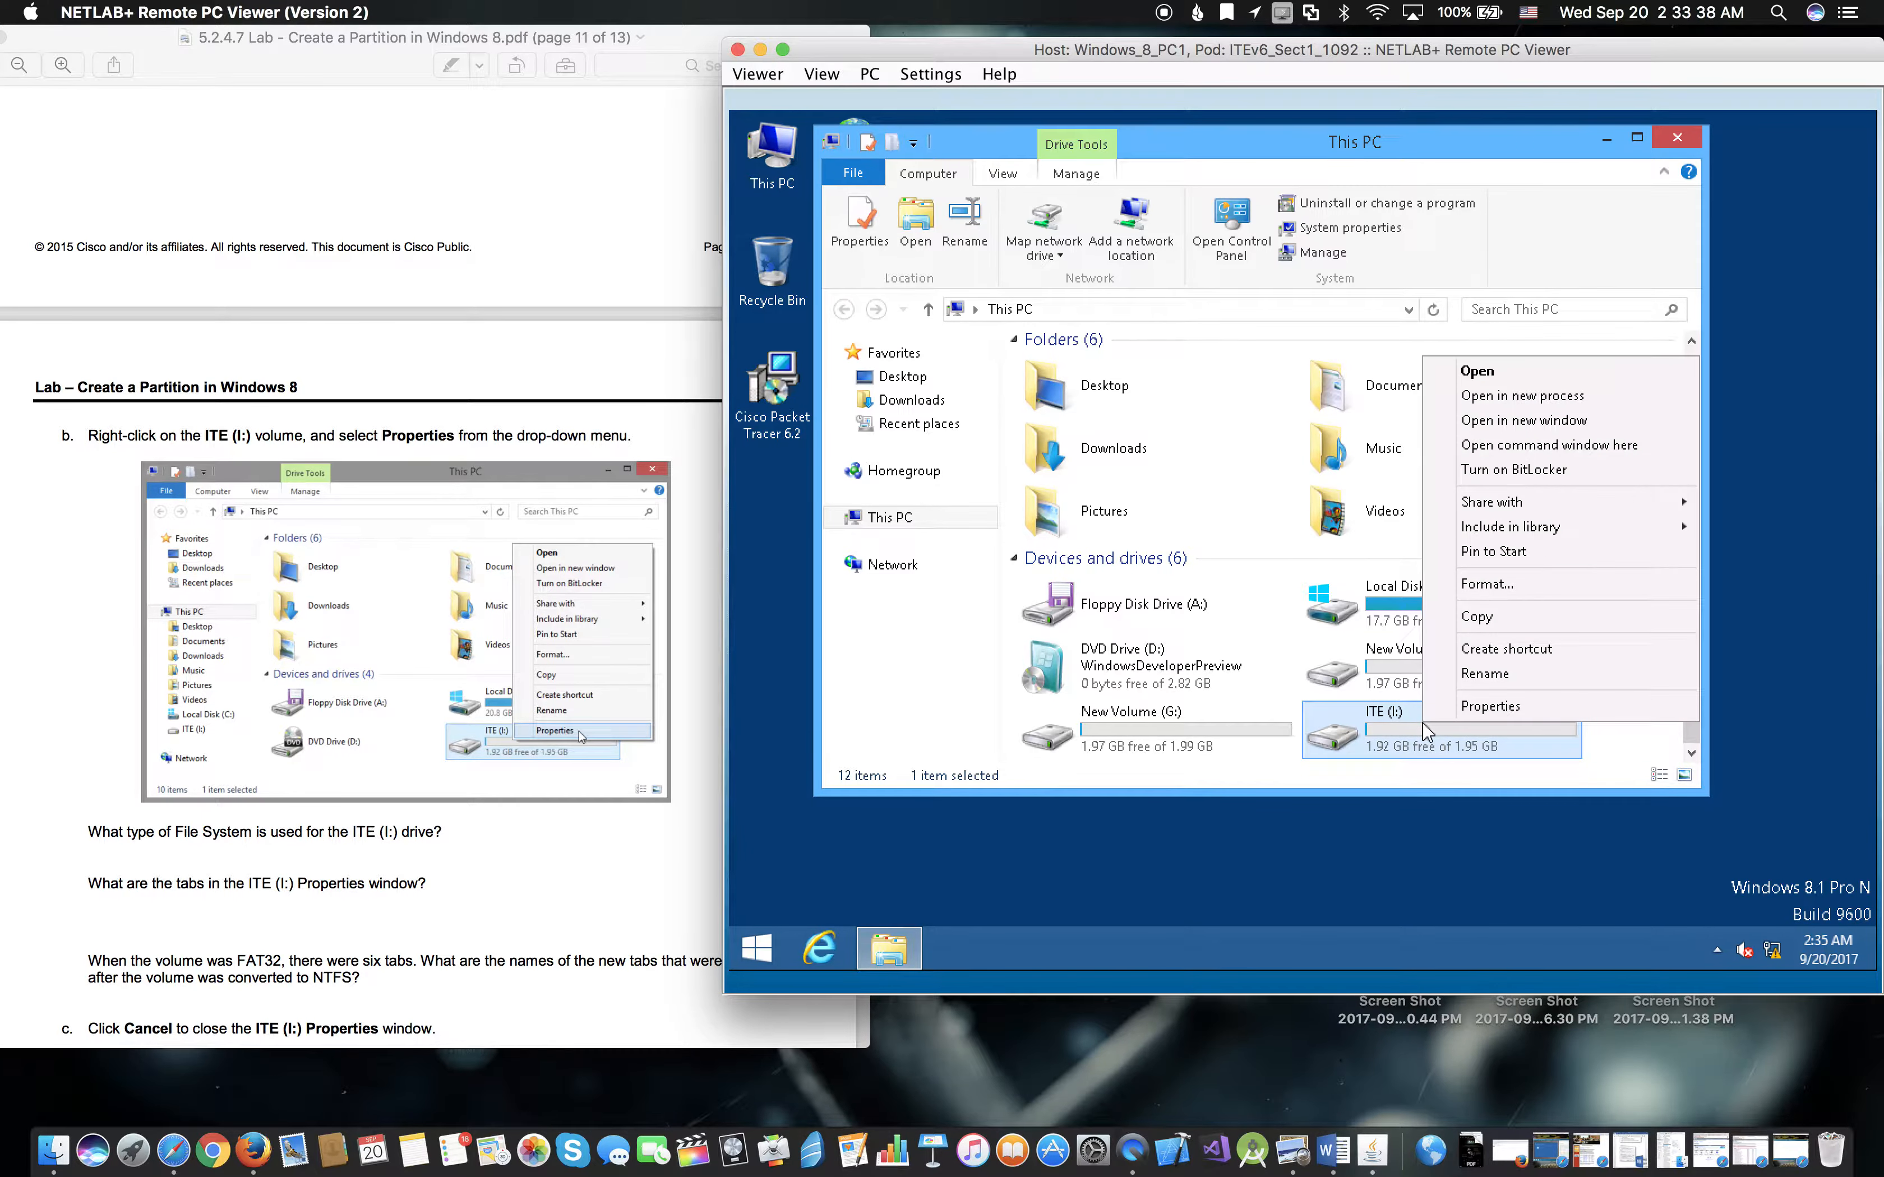
{"action": "left_click", "coordinate": [1489, 707]}
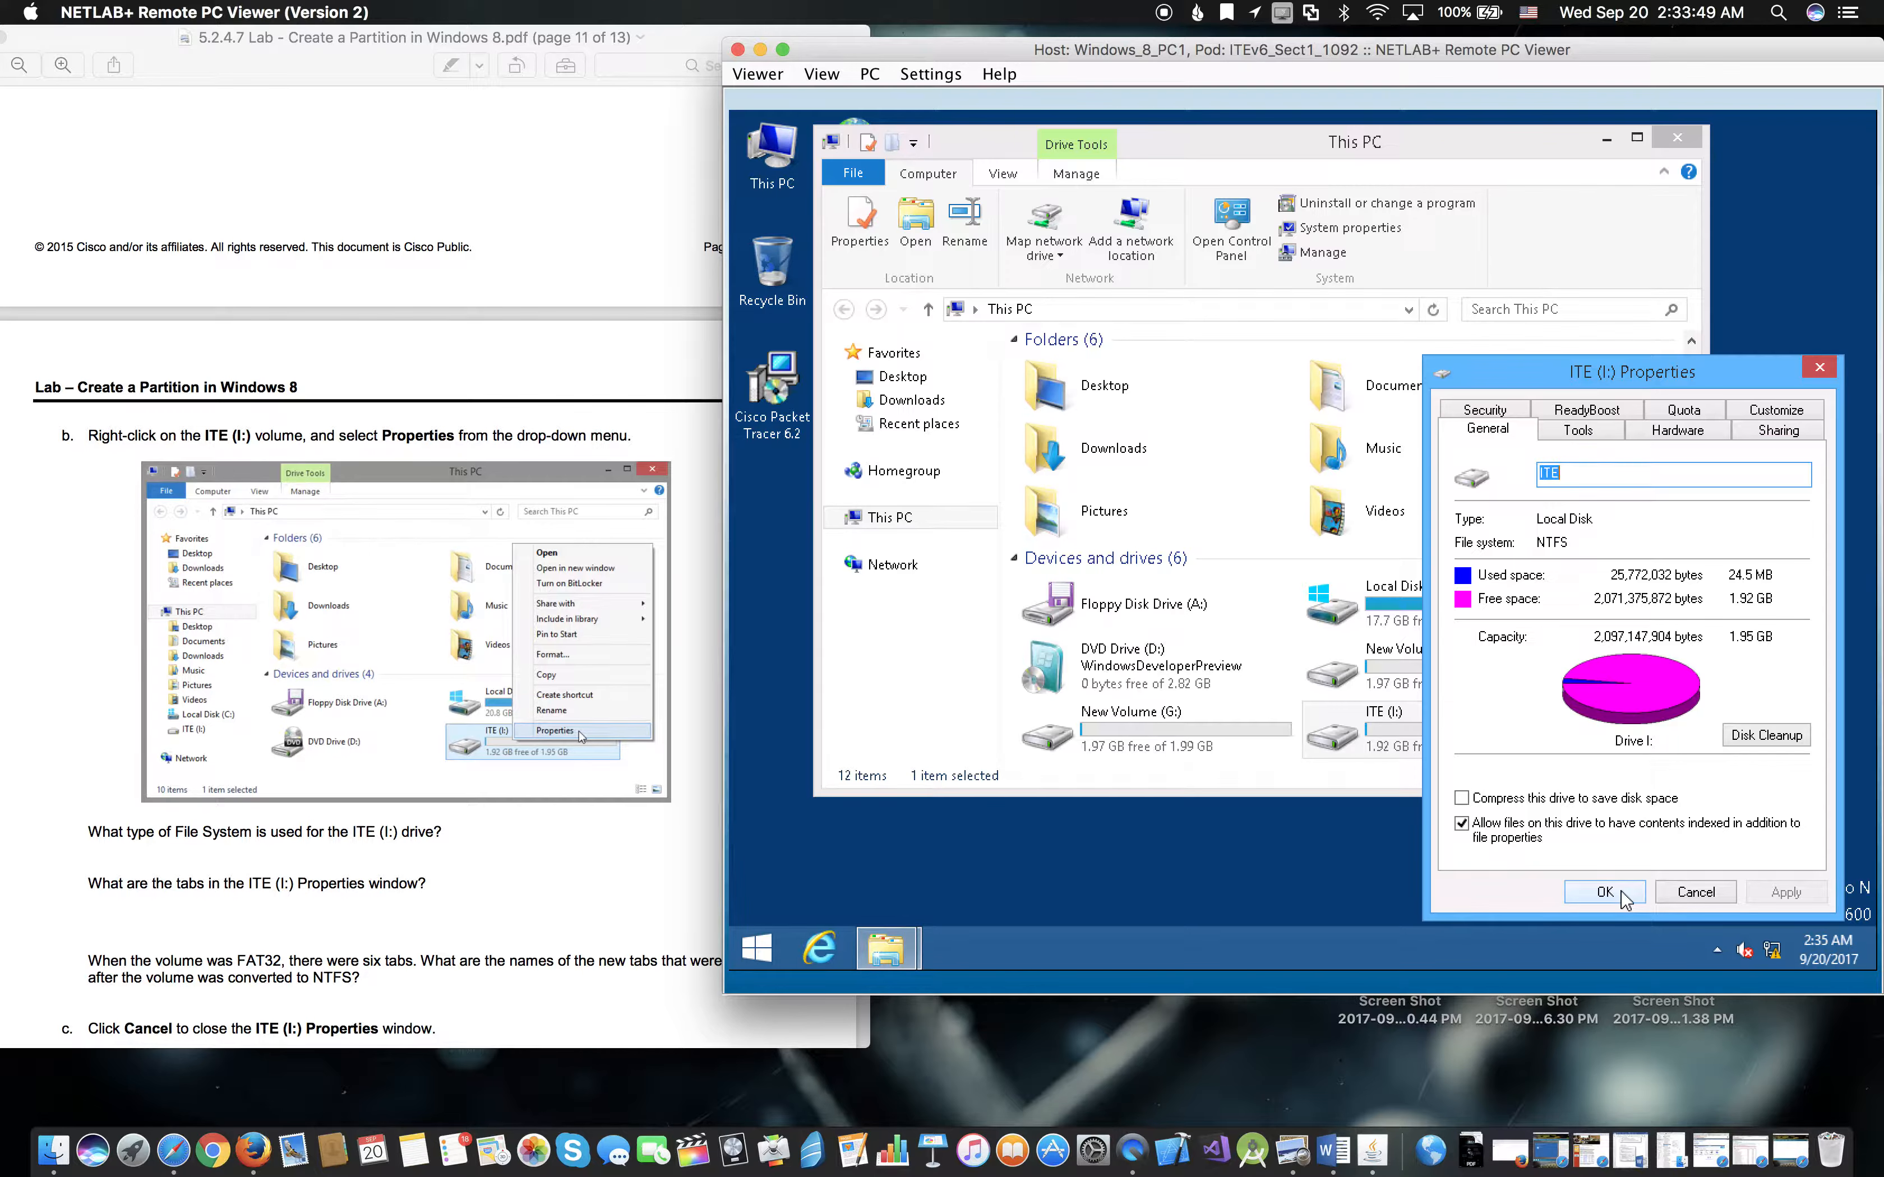
{"action": "left_click", "coordinate": [1604, 892]}
Step: Read Step 7 of the lab, open the ITE (I:) drive and try to display the properties of ITE Test Document
{"action": "scroll", "coordinate": [369, 263], "scroll_direction": "down", "scroll_amount": 10}
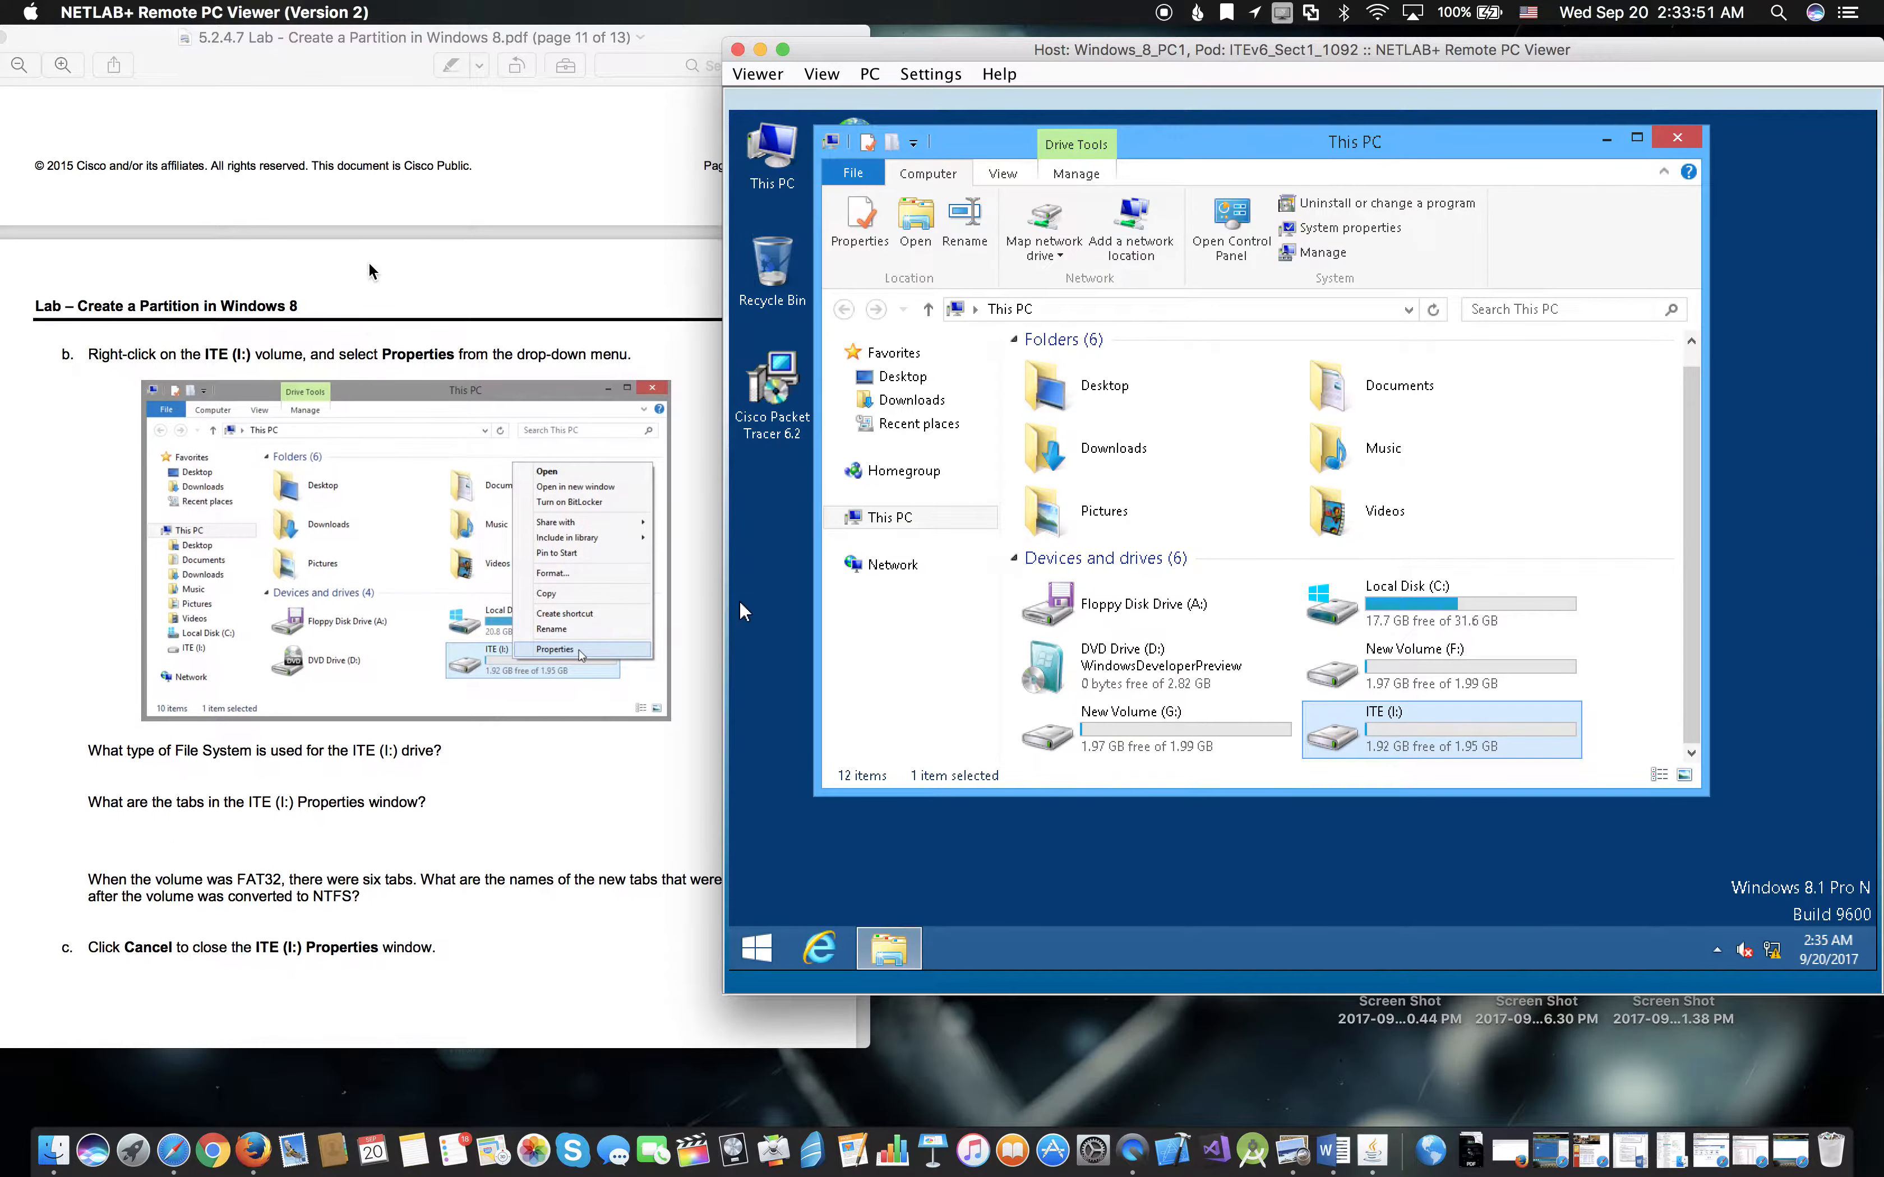
{"action": "scroll", "coordinate": [368, 262], "scroll_direction": "down", "scroll_amount": 10}
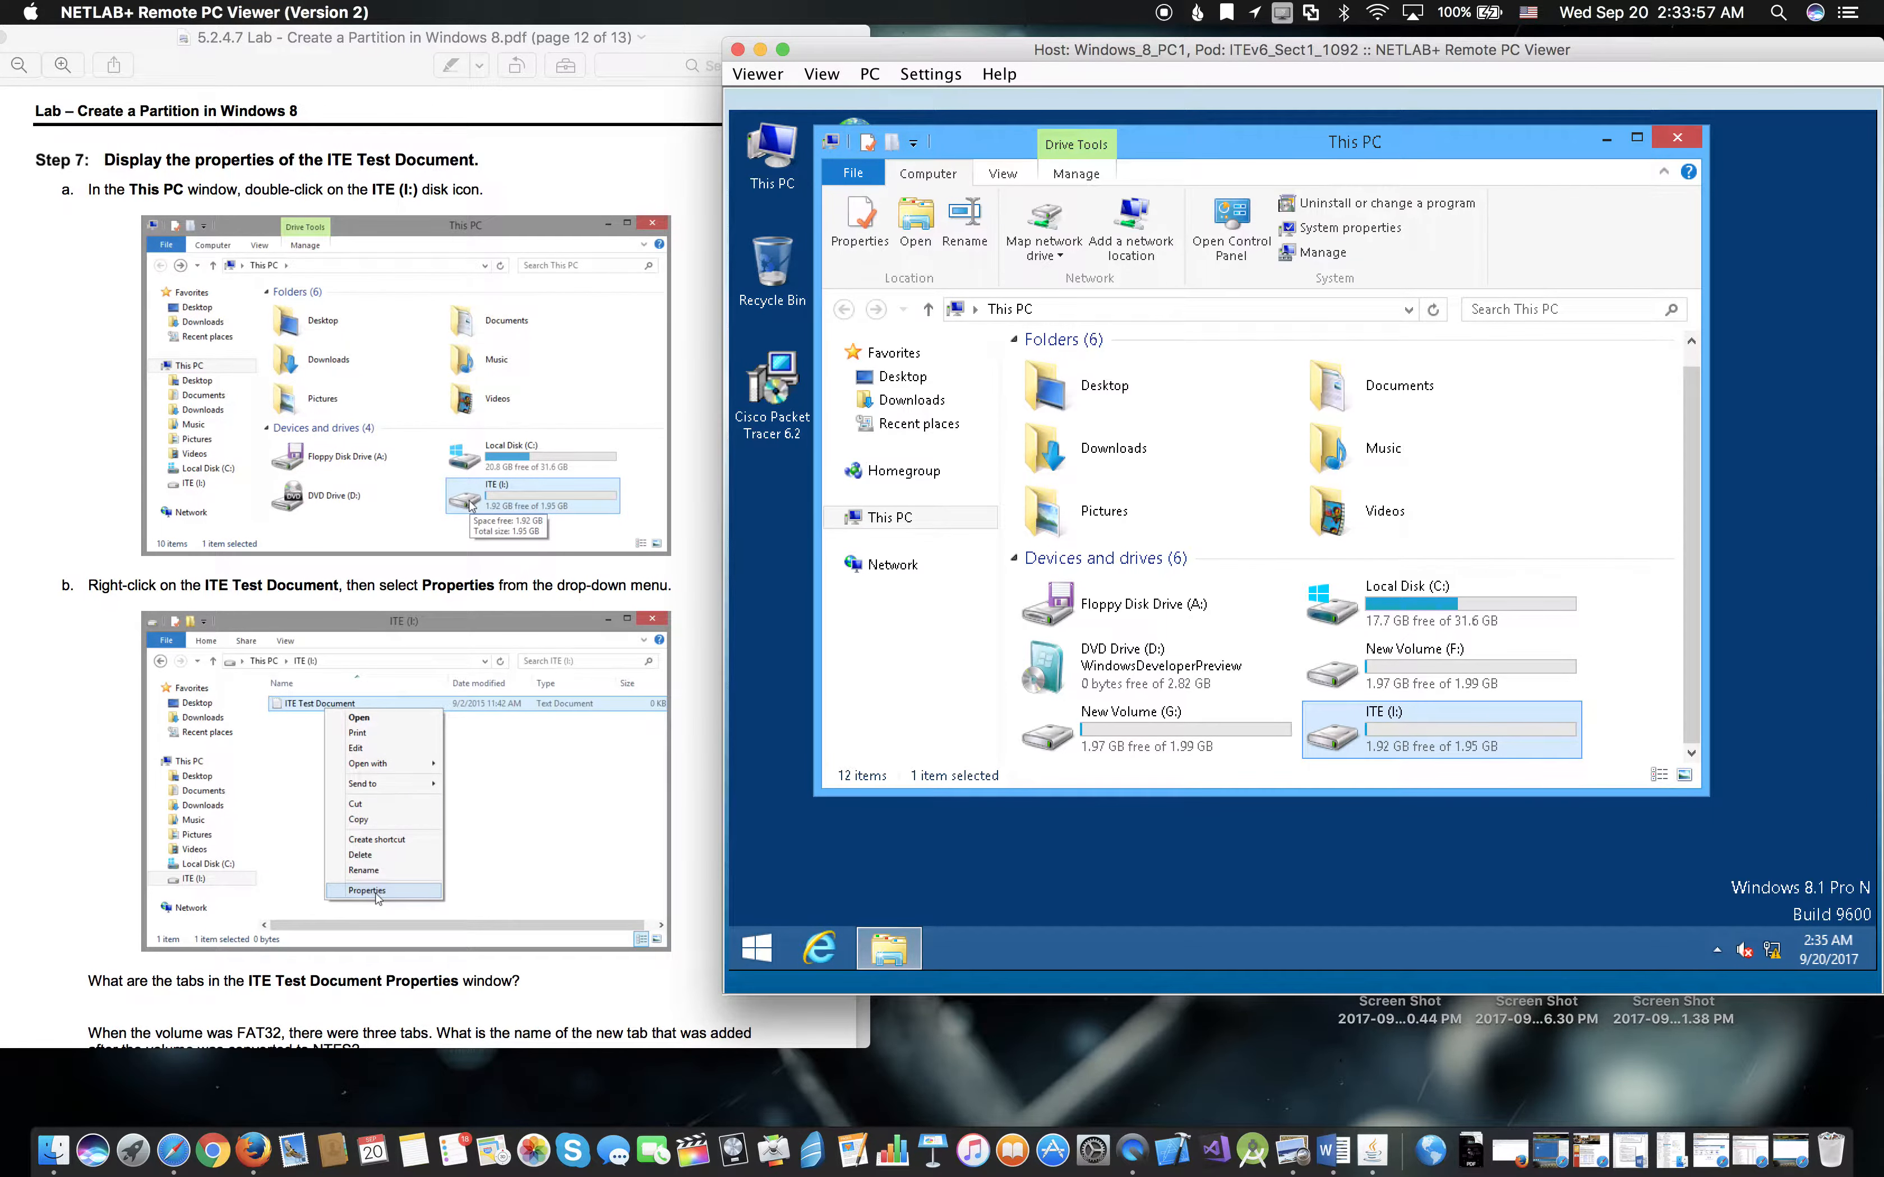
{"action": "double_click", "coordinate": [1449, 732]}
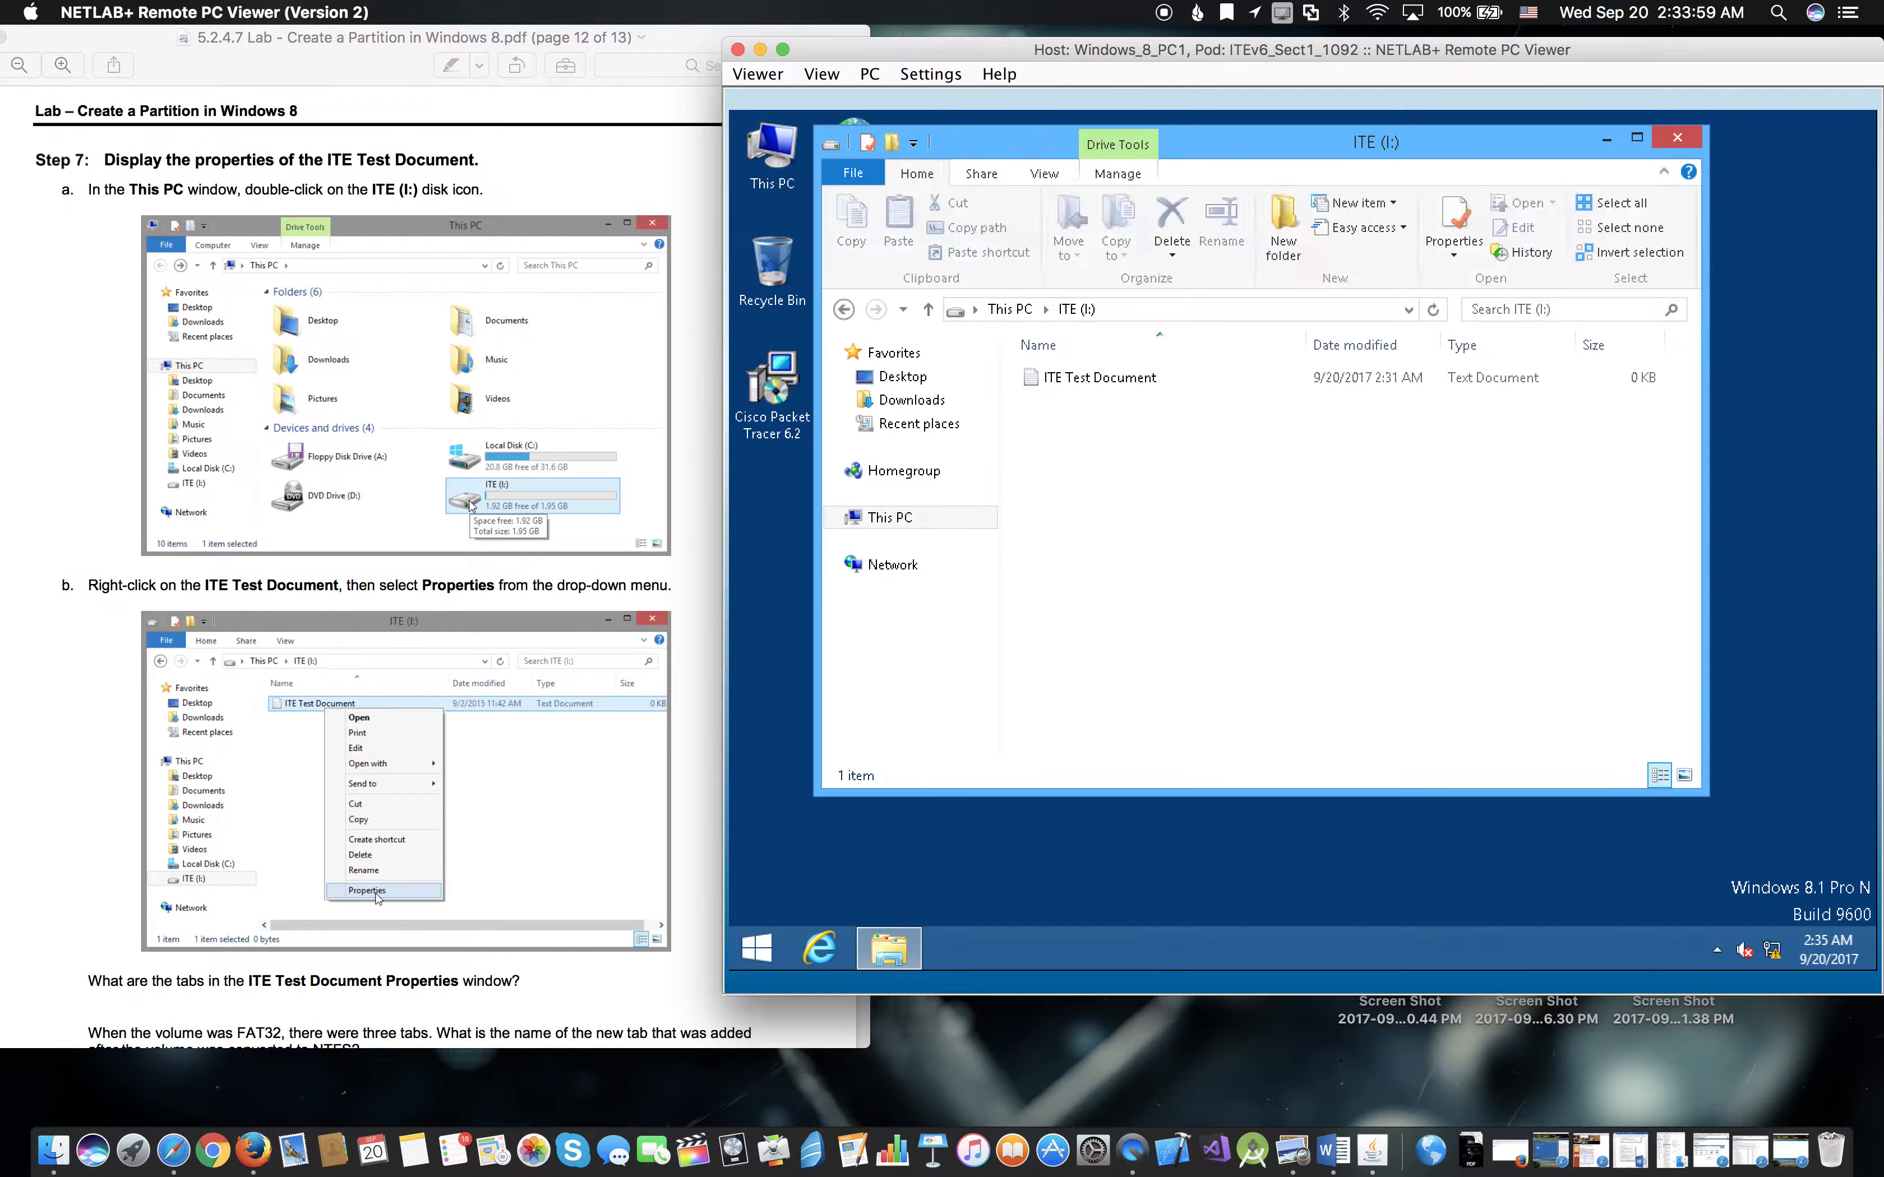
{"action": "right_click", "coordinate": [1164, 382]}
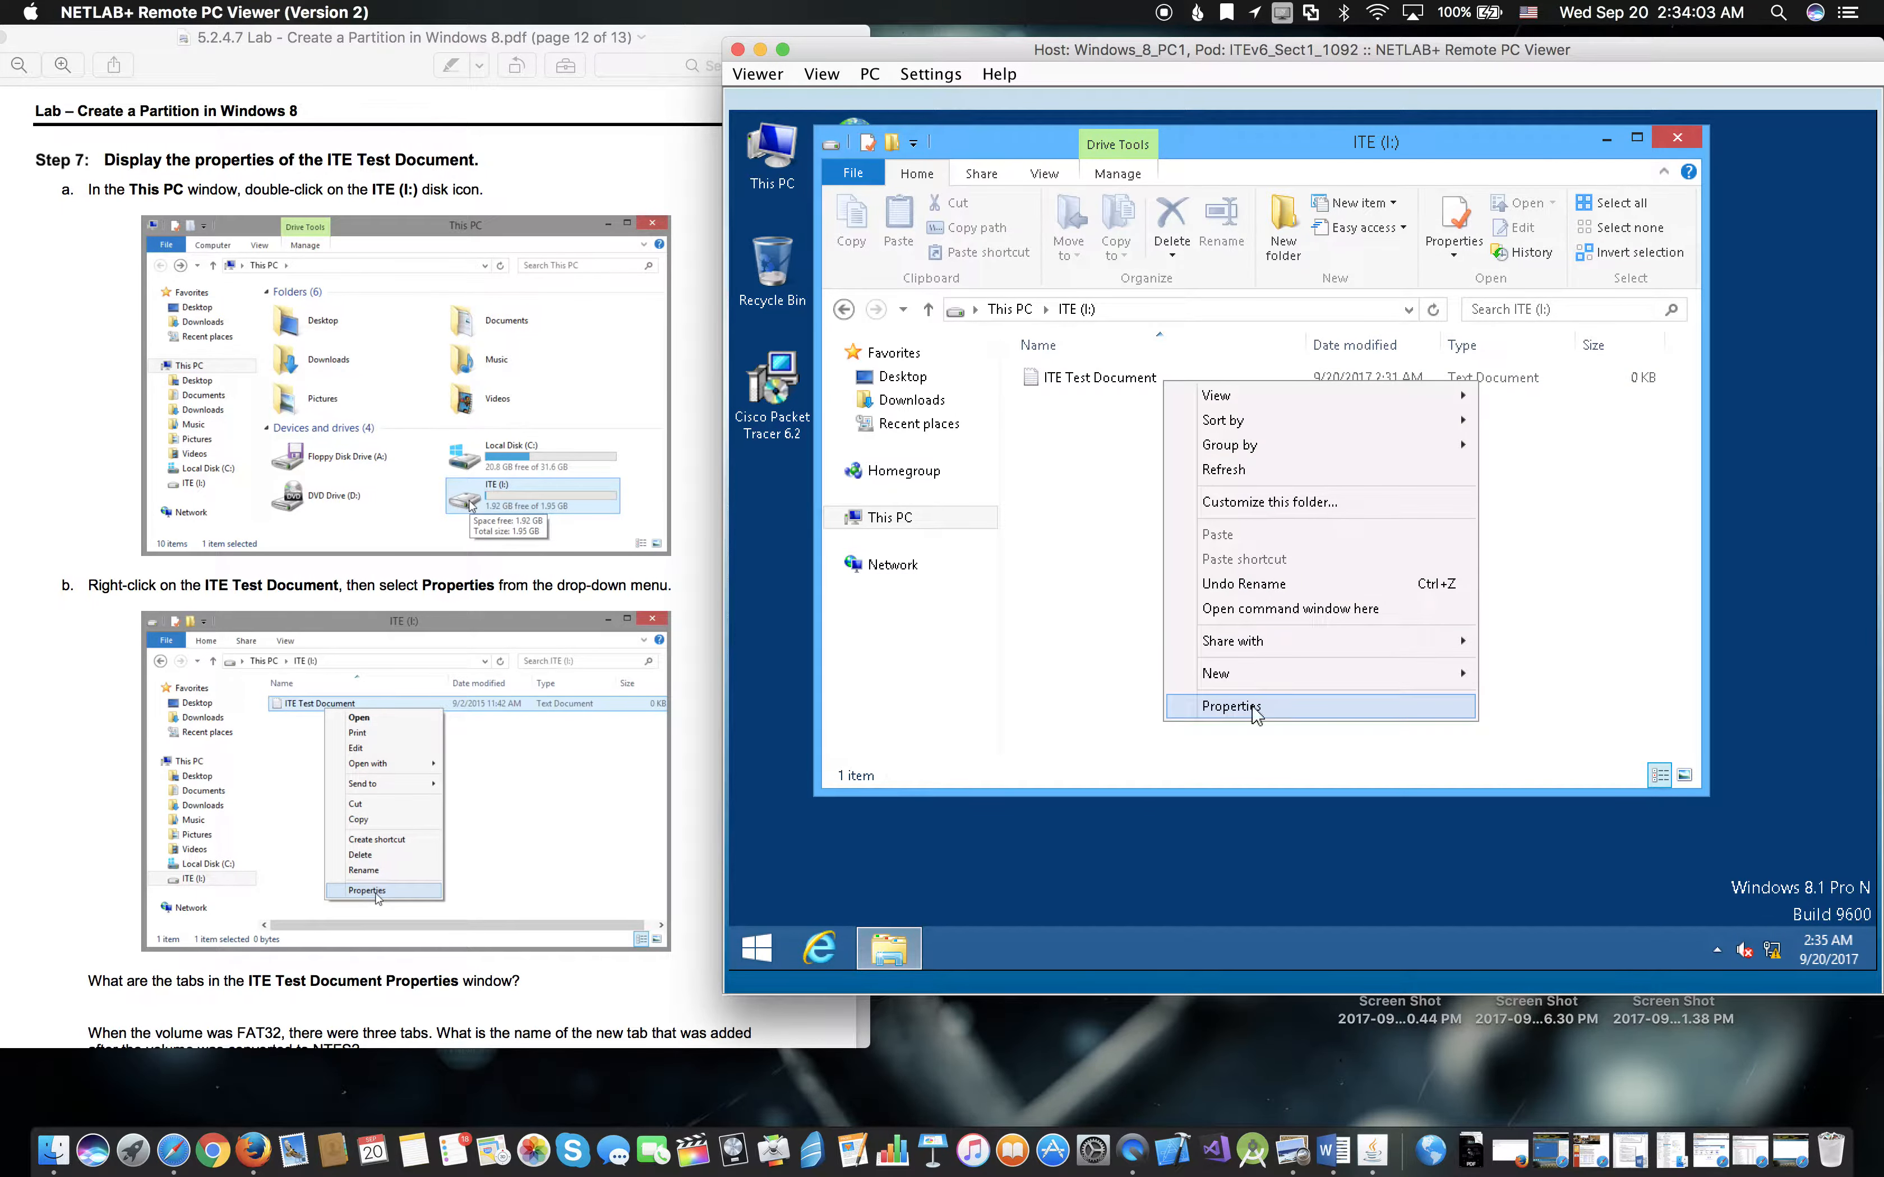
{"action": "left_click", "coordinate": [1230, 705]}
{"action": "scroll", "coordinate": [389, 545], "scroll_direction": "down", "scroll_amount": 5}
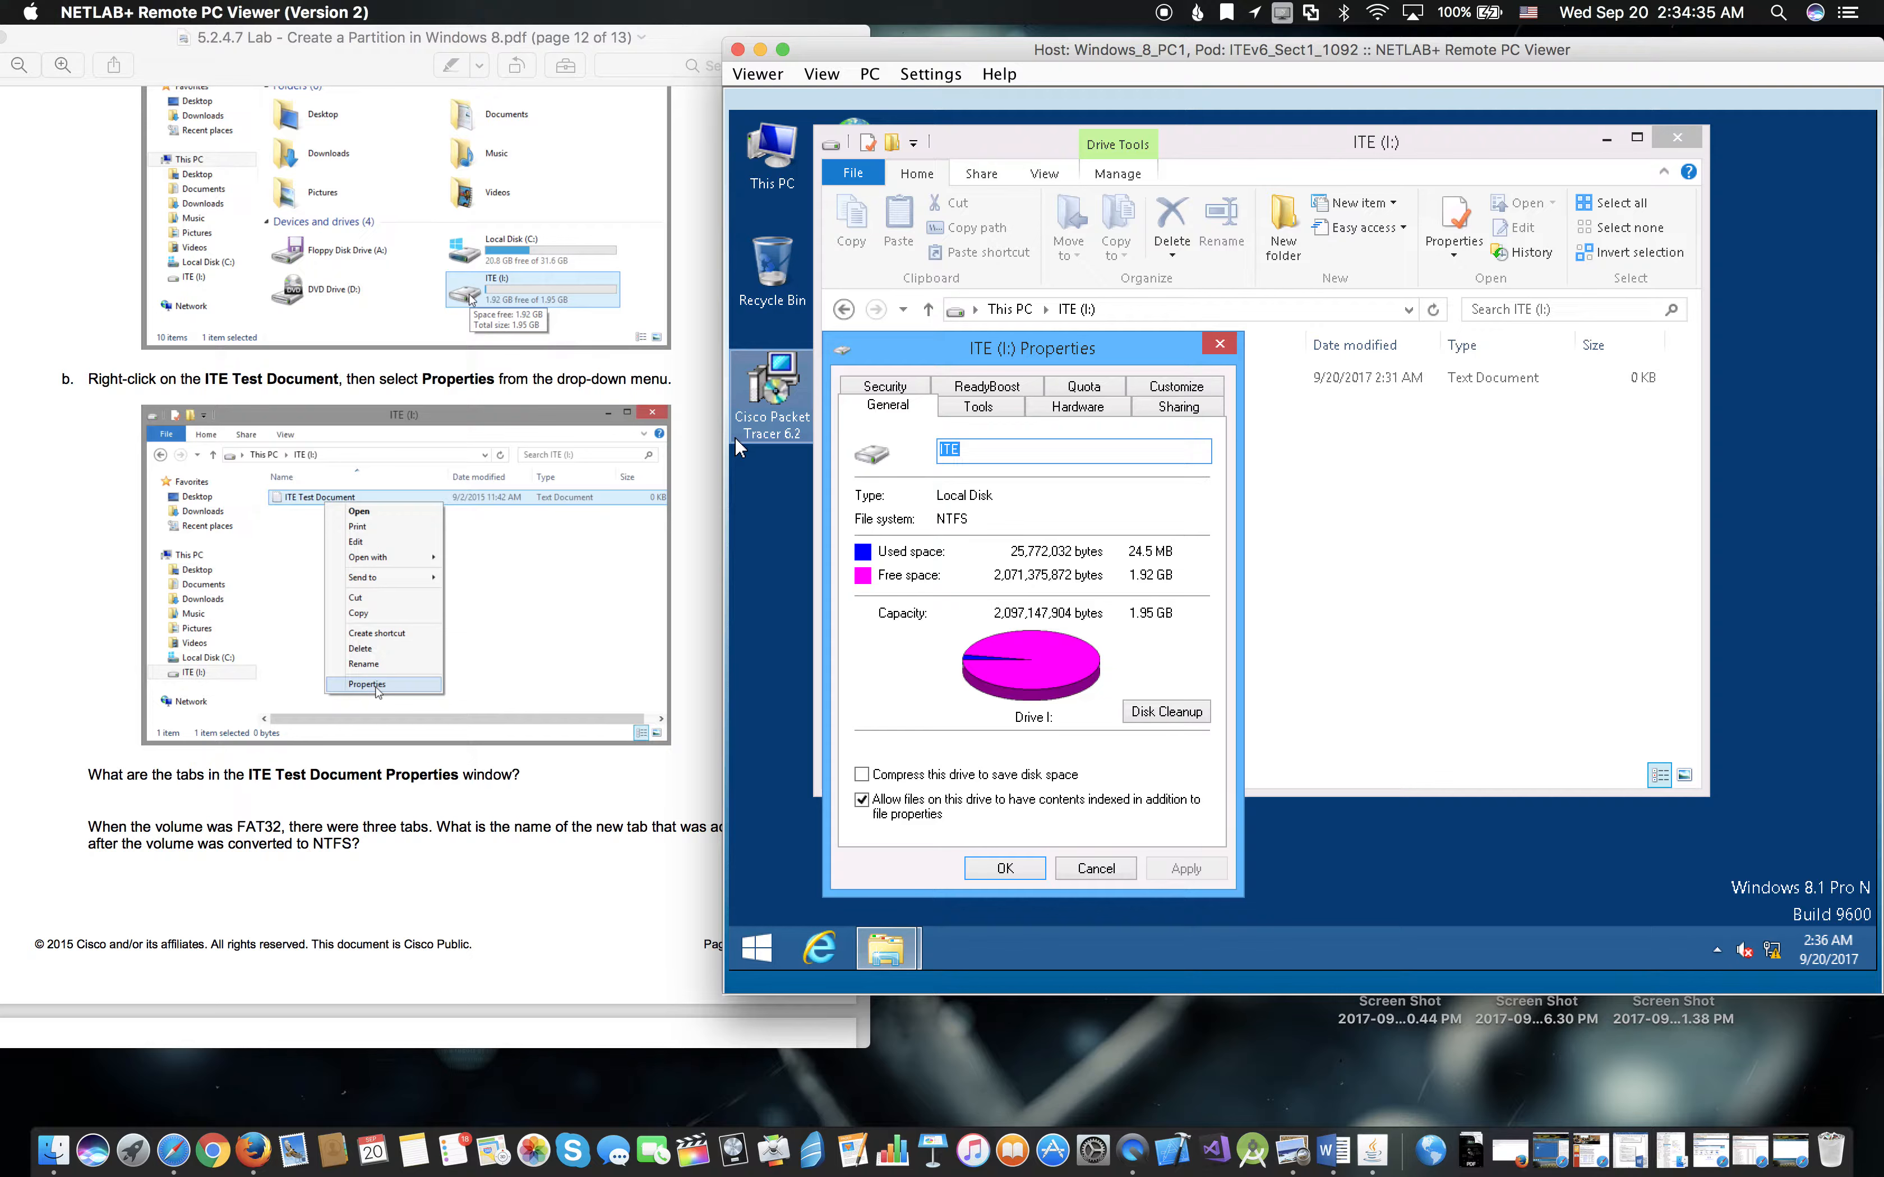
{"action": "left_click", "coordinate": [998, 869]}
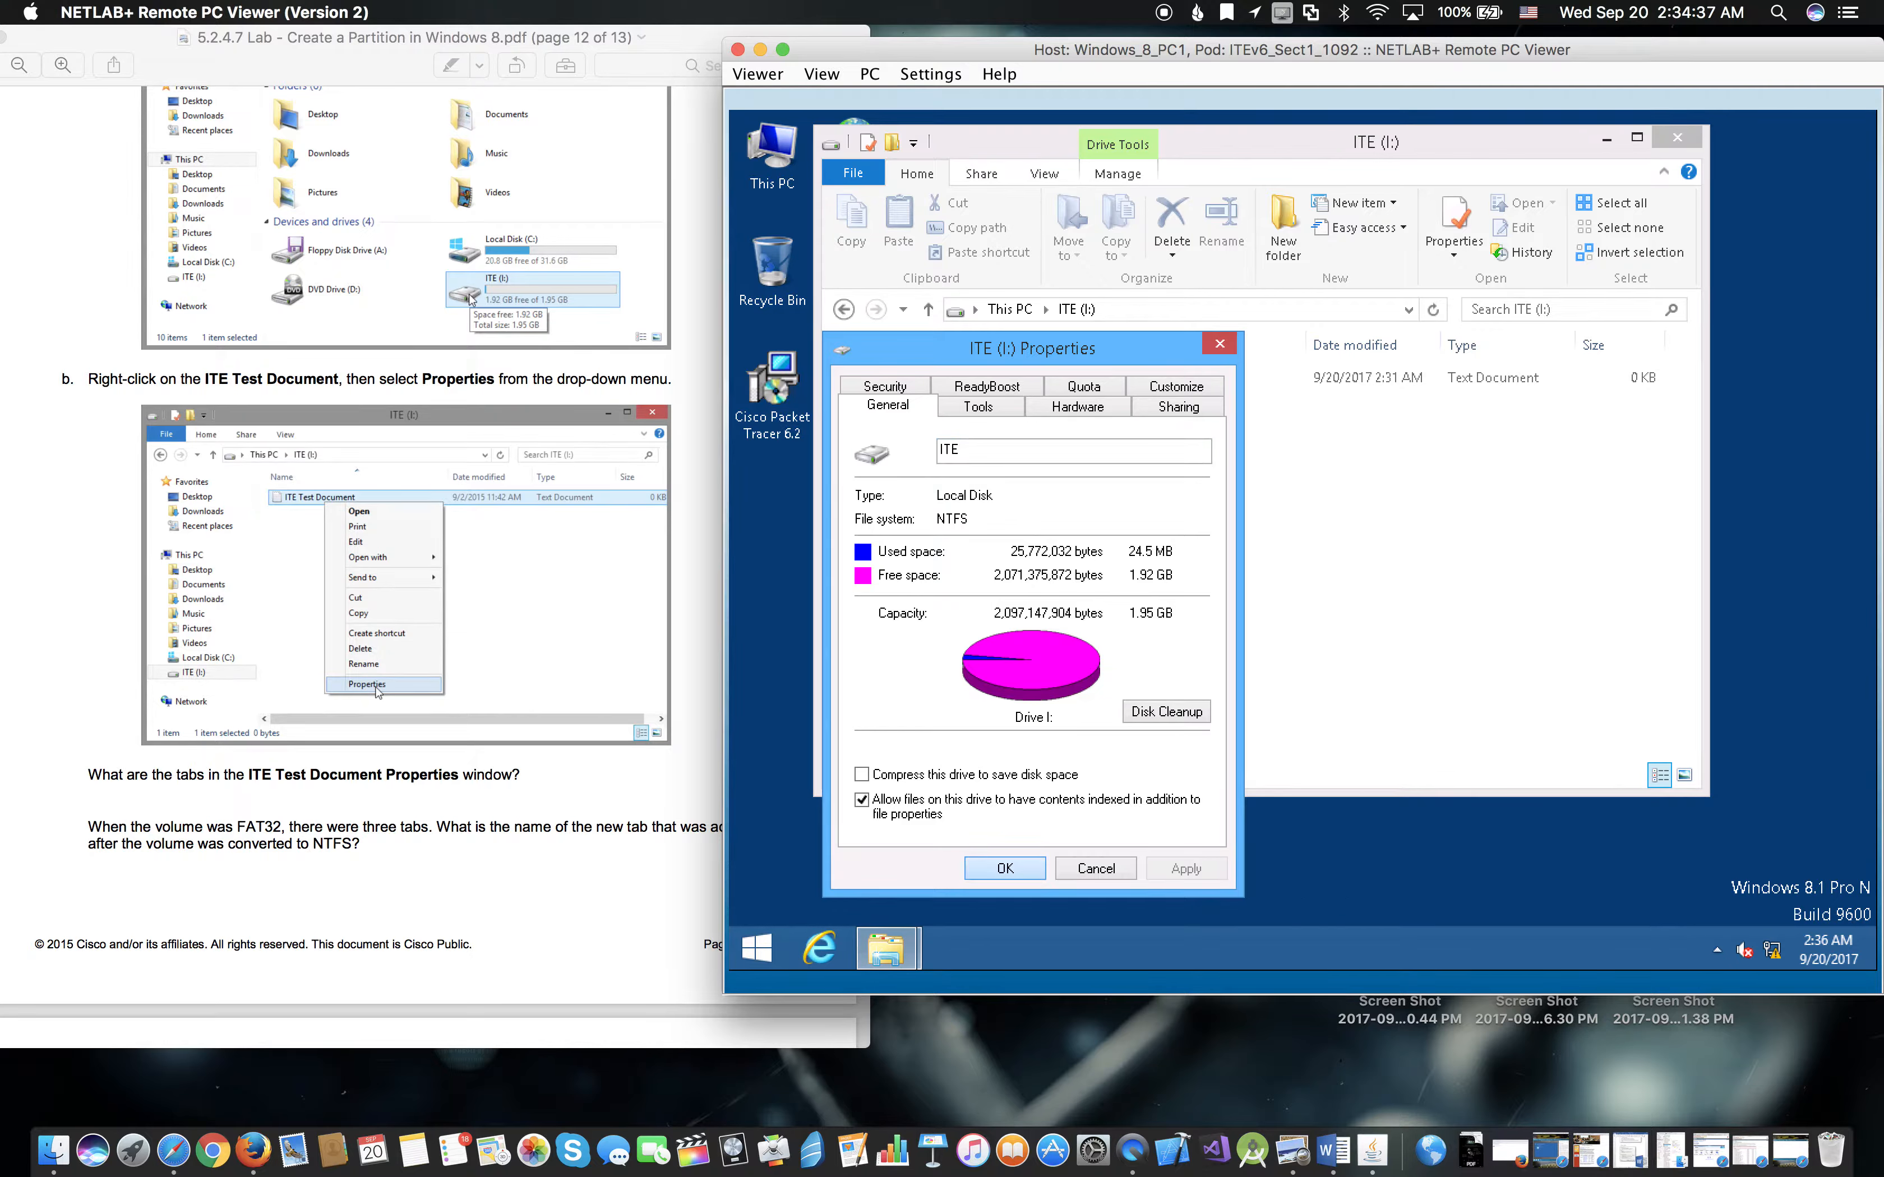